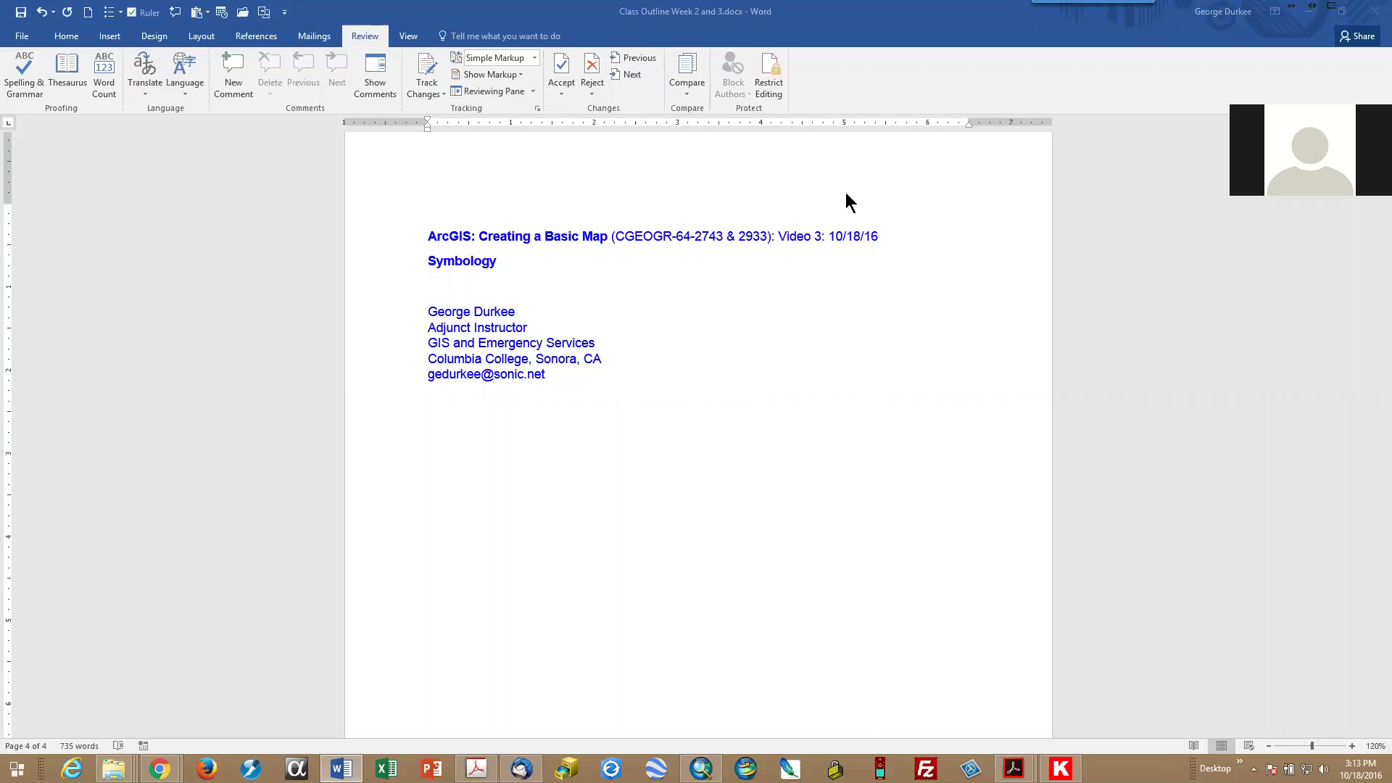
Switch to ArcMap and turn off the TuolCalv_Hillshd_10m.tif hillshade layer.
click(701, 767)
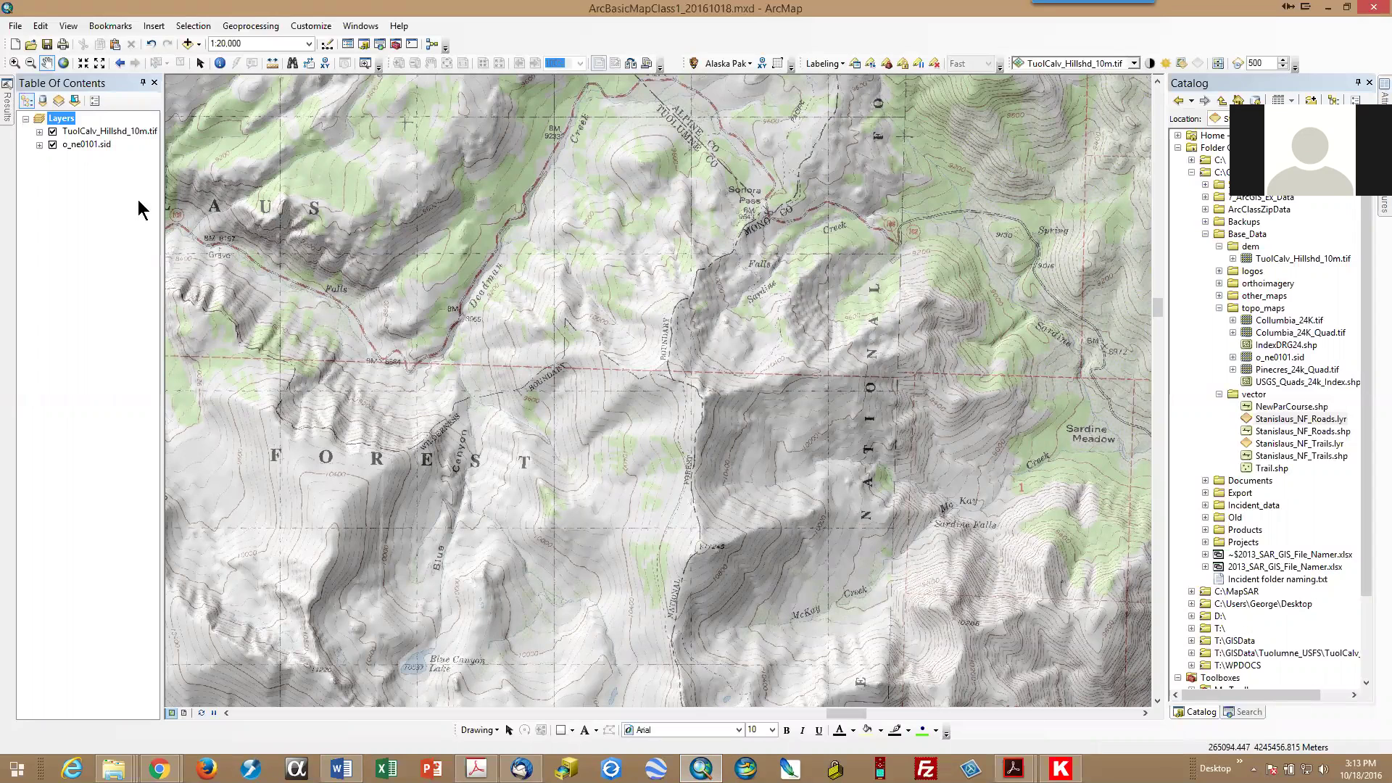
click(50, 134)
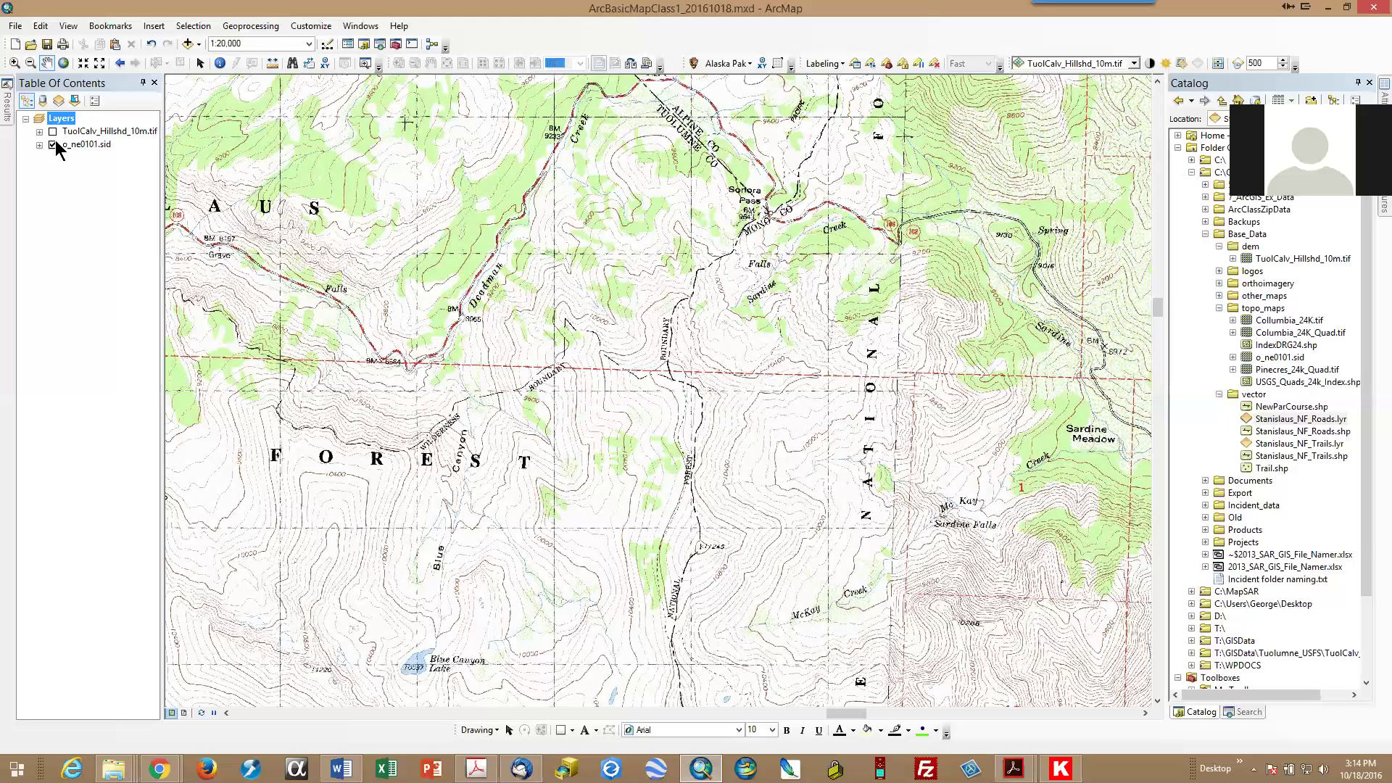
Check the data frame's current coordinate system in its properties without changing anything.
click(69, 26)
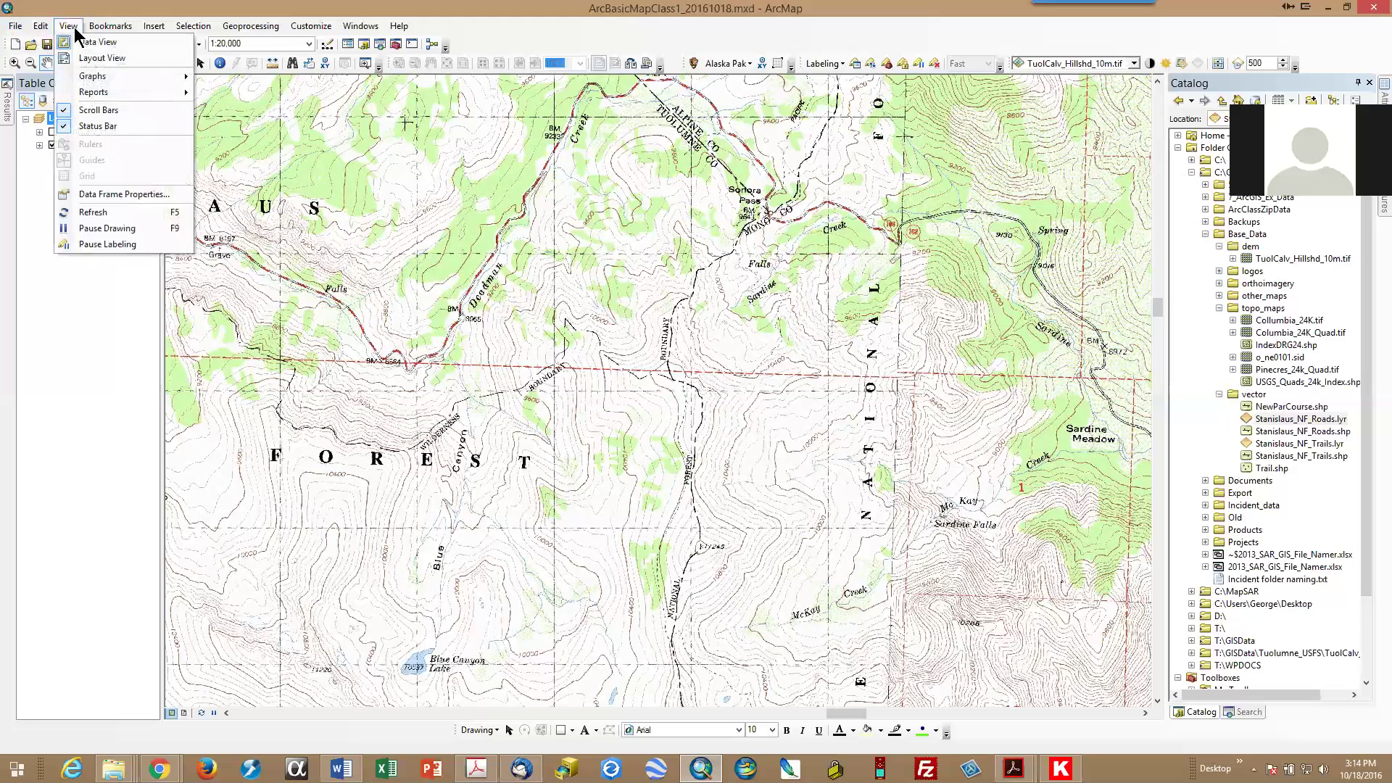
click(82, 196)
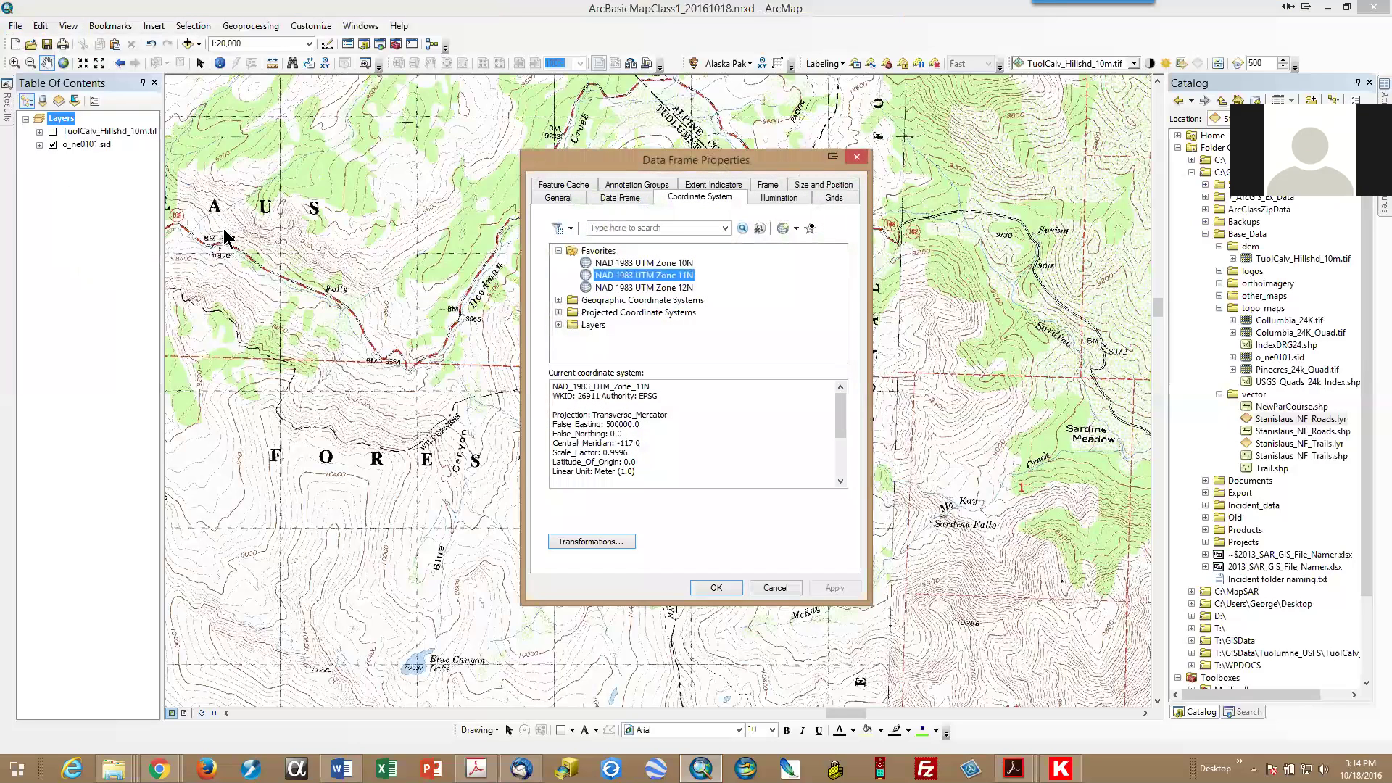
click(775, 588)
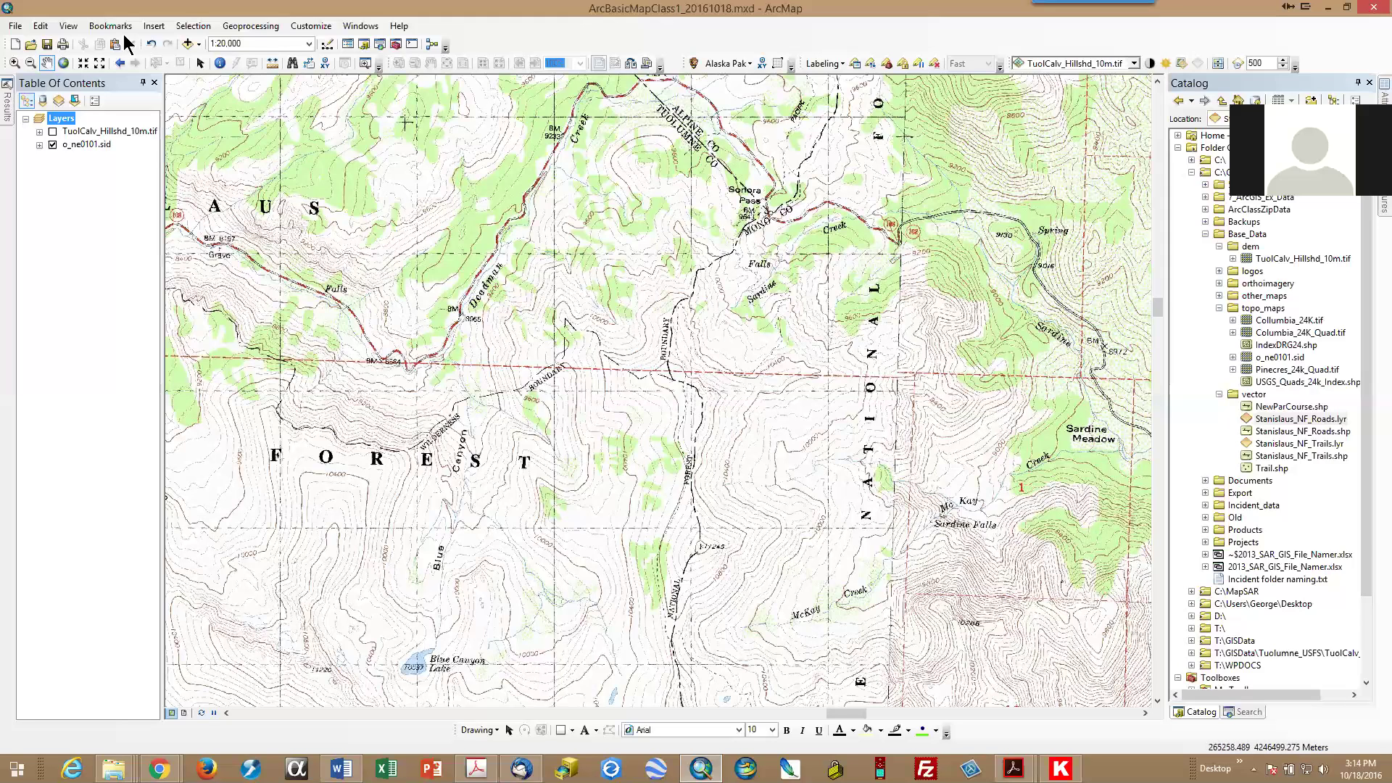
Set the data frame's display units to Decimal Degrees and apply the change.
click(74, 31)
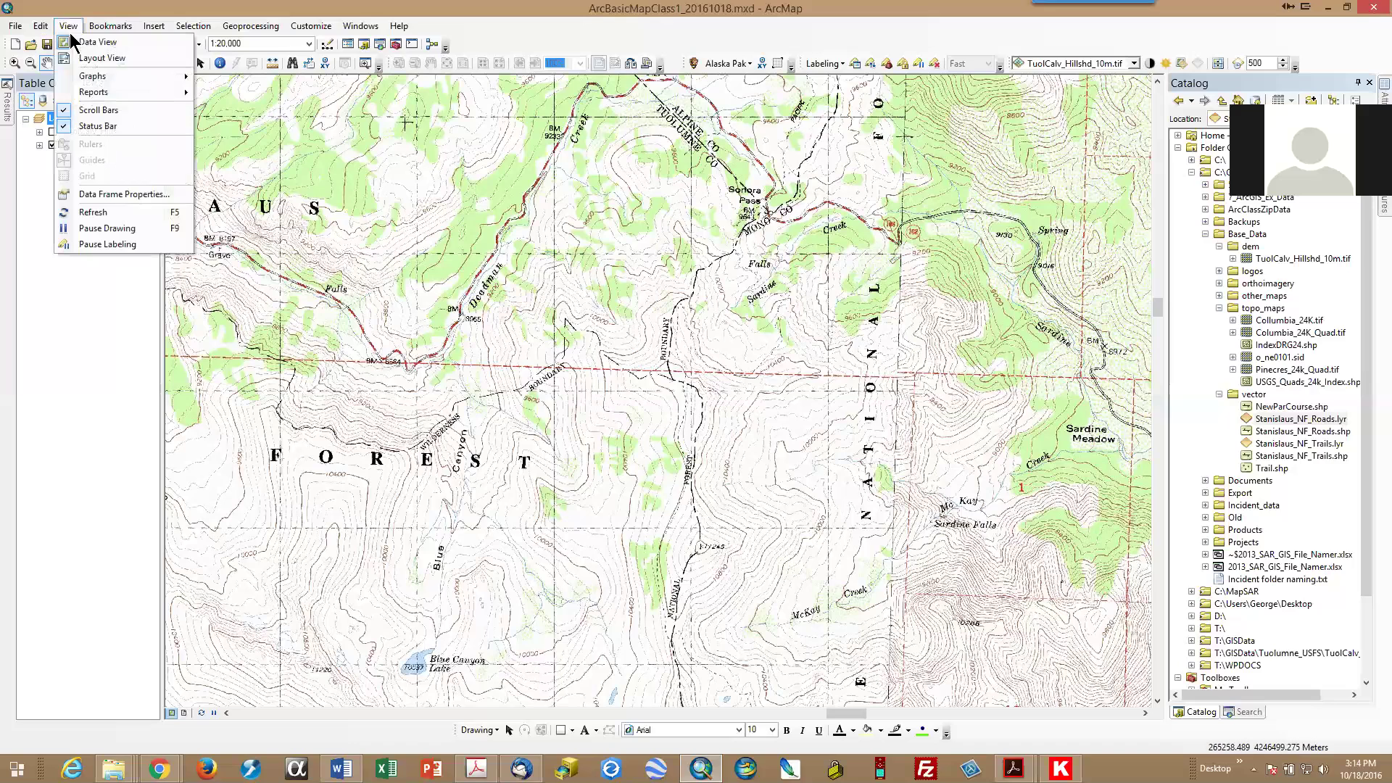
click(110, 194)
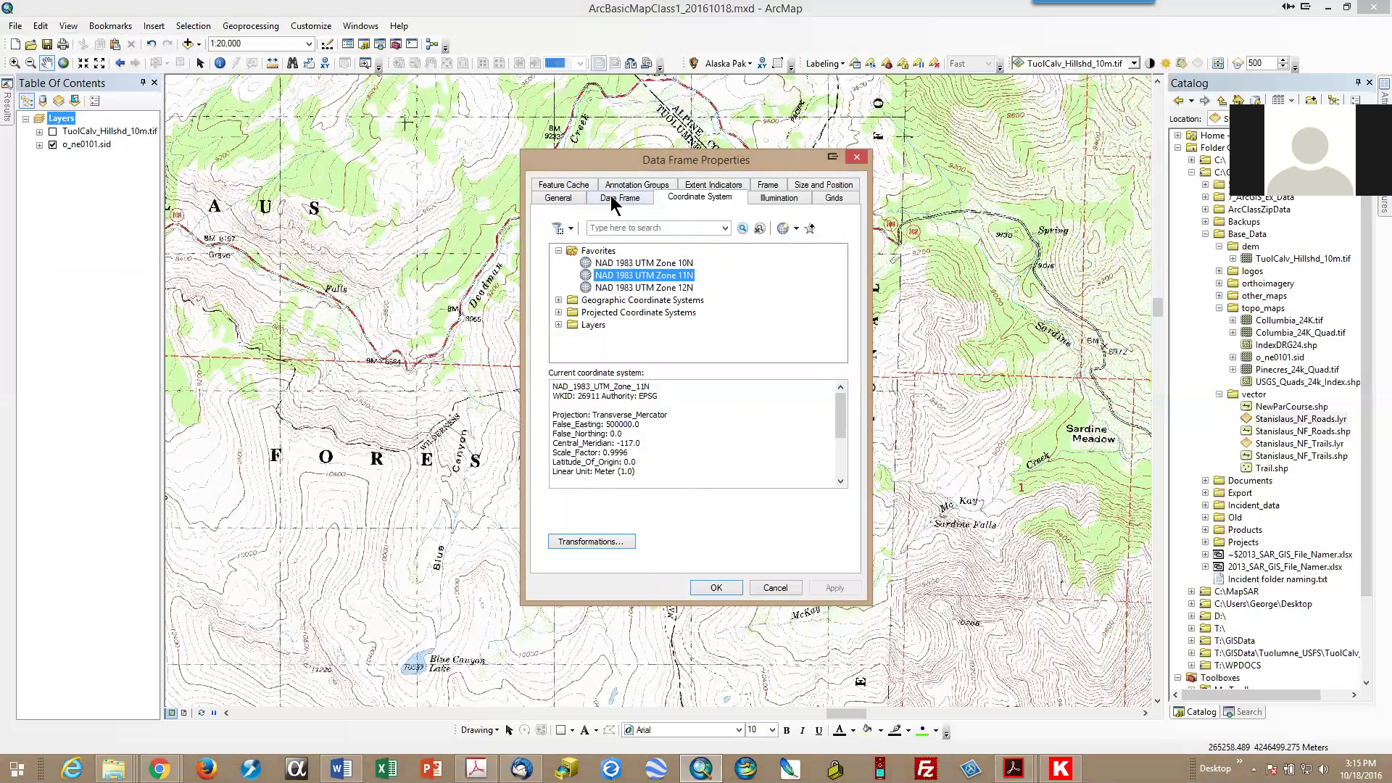
click(560, 197)
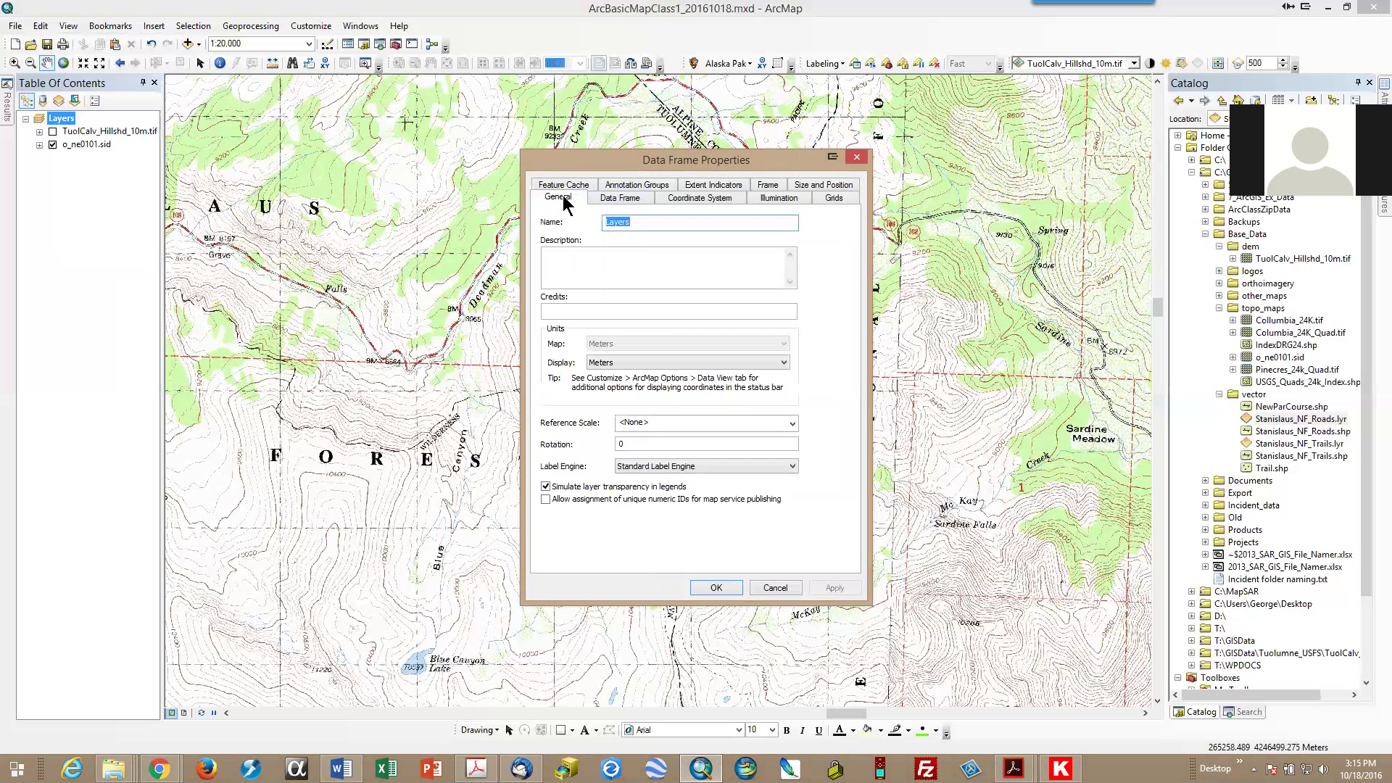
click(784, 363)
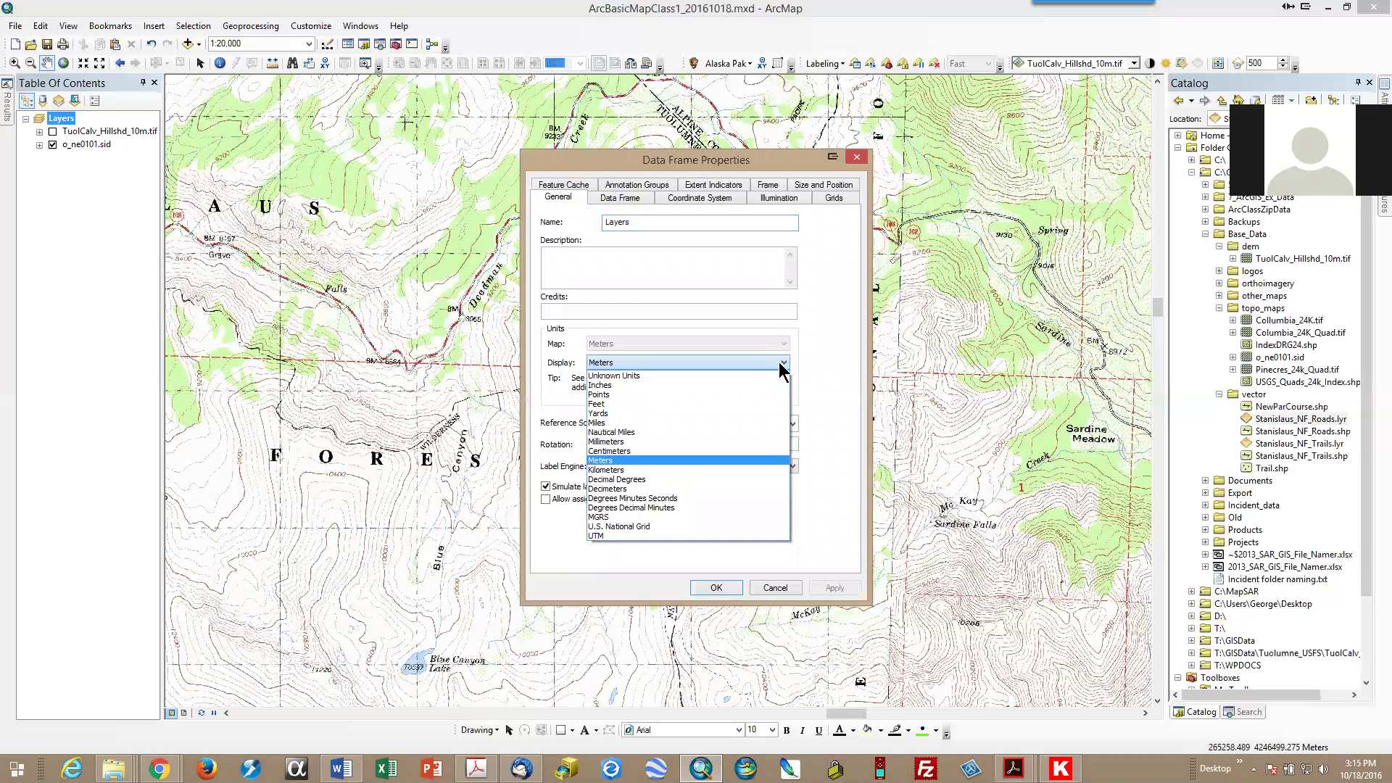
click(672, 480)
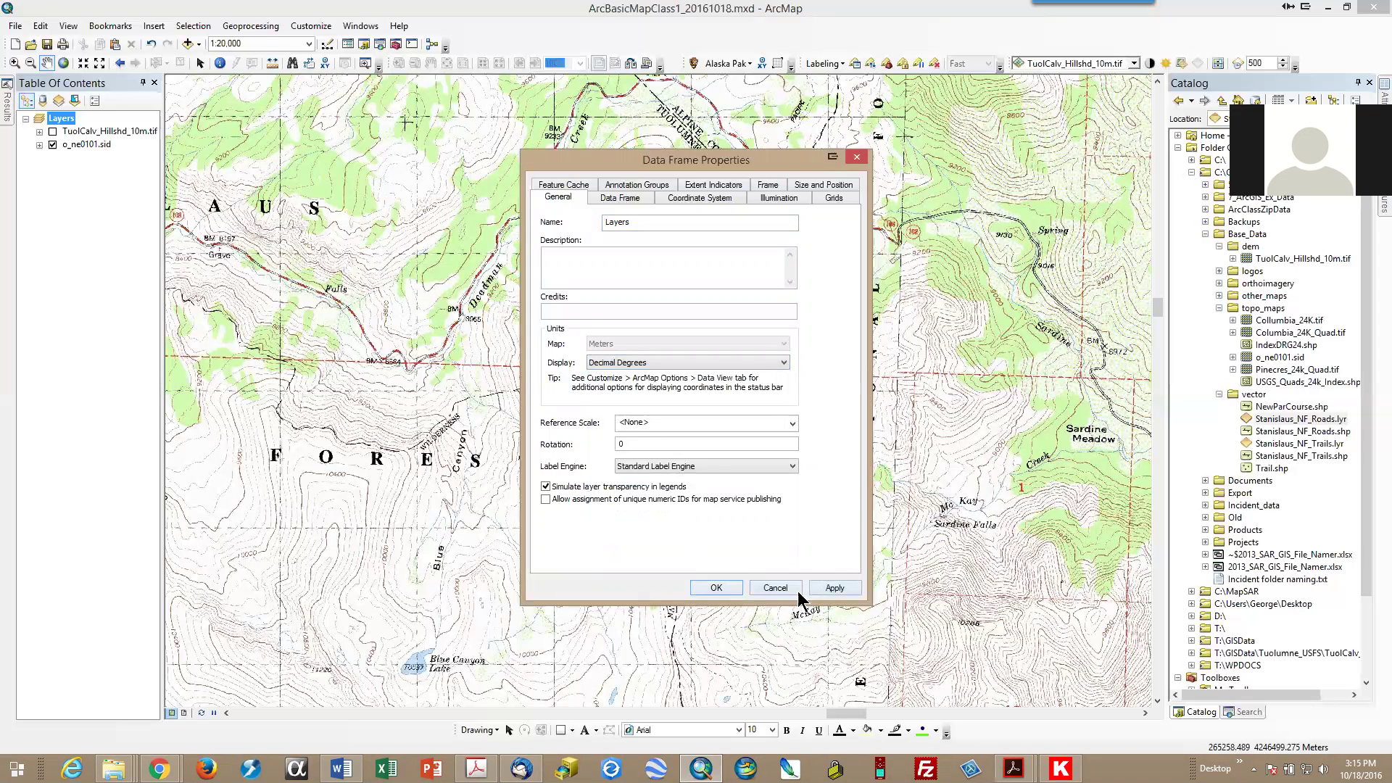
click(827, 593)
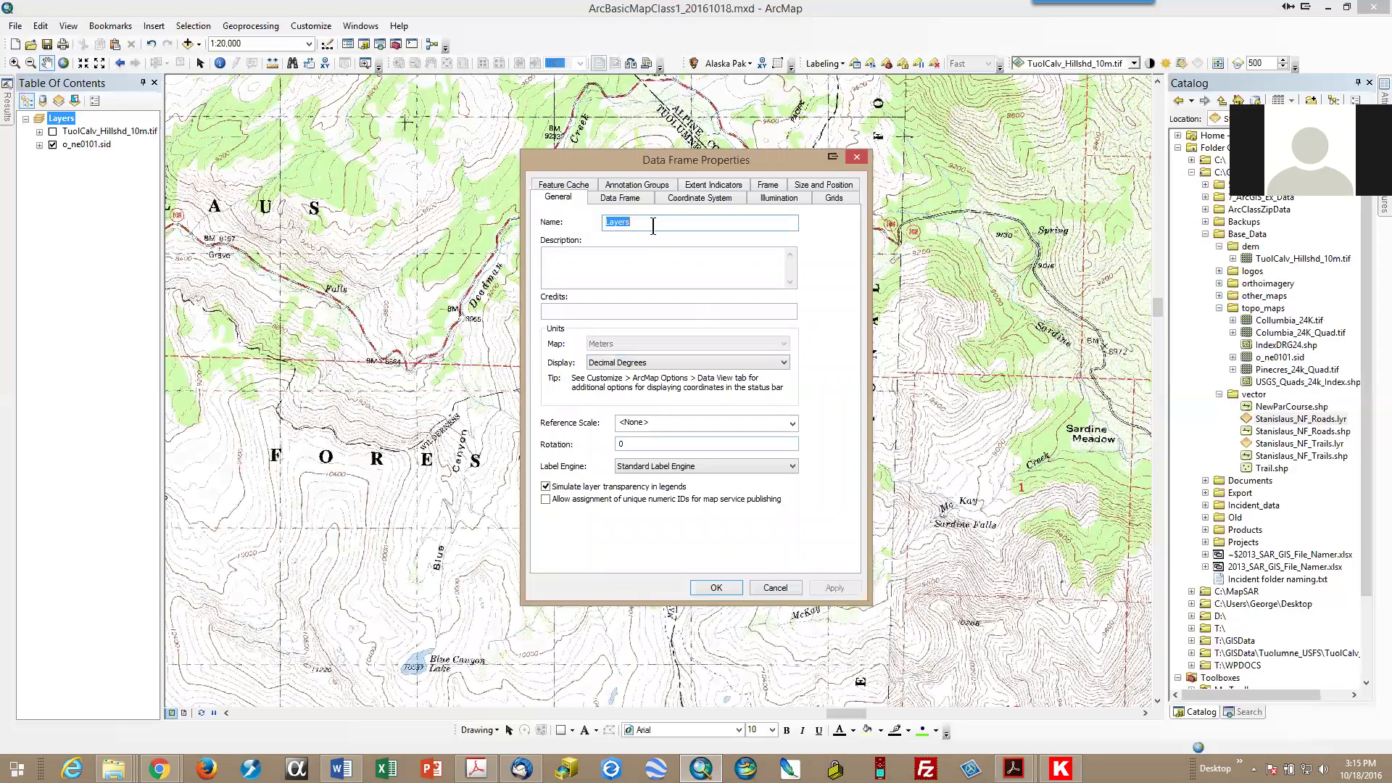
click(576, 187)
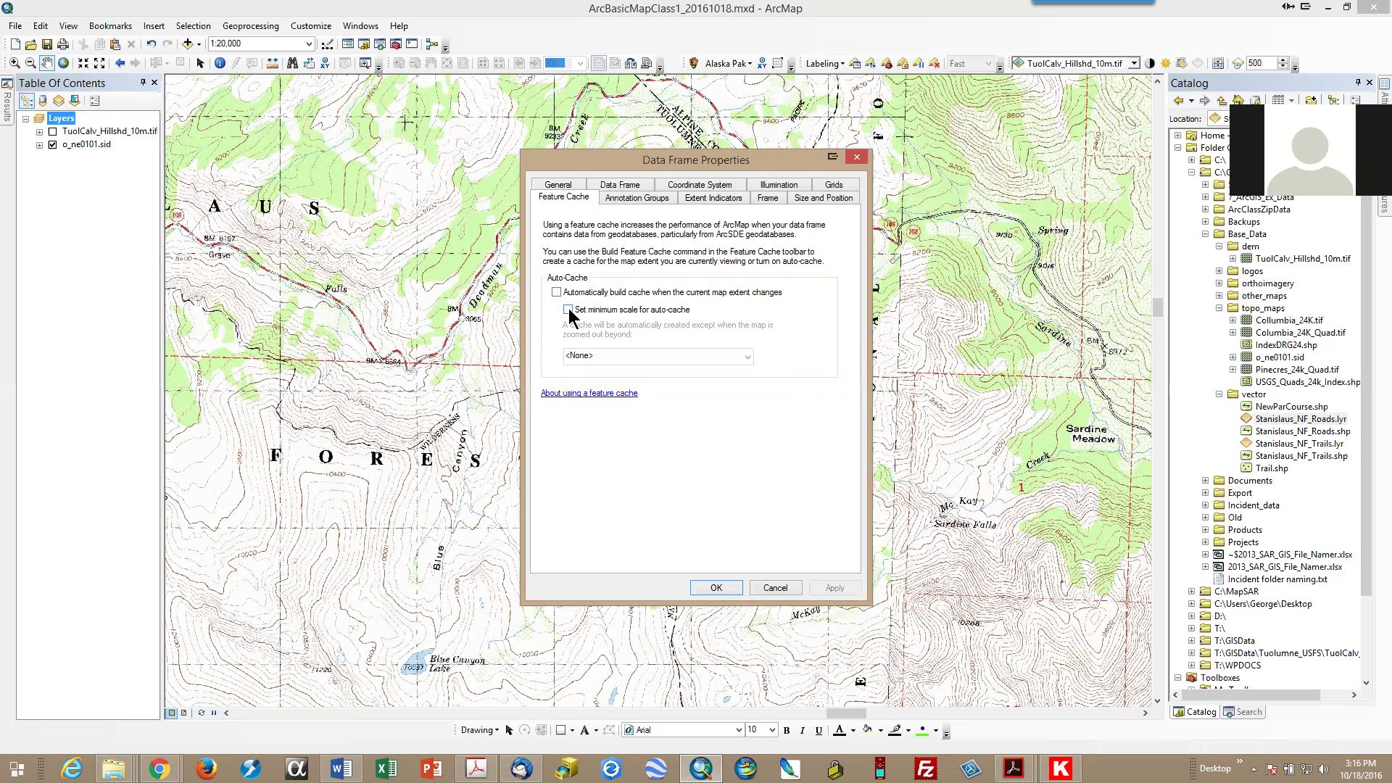
click(721, 589)
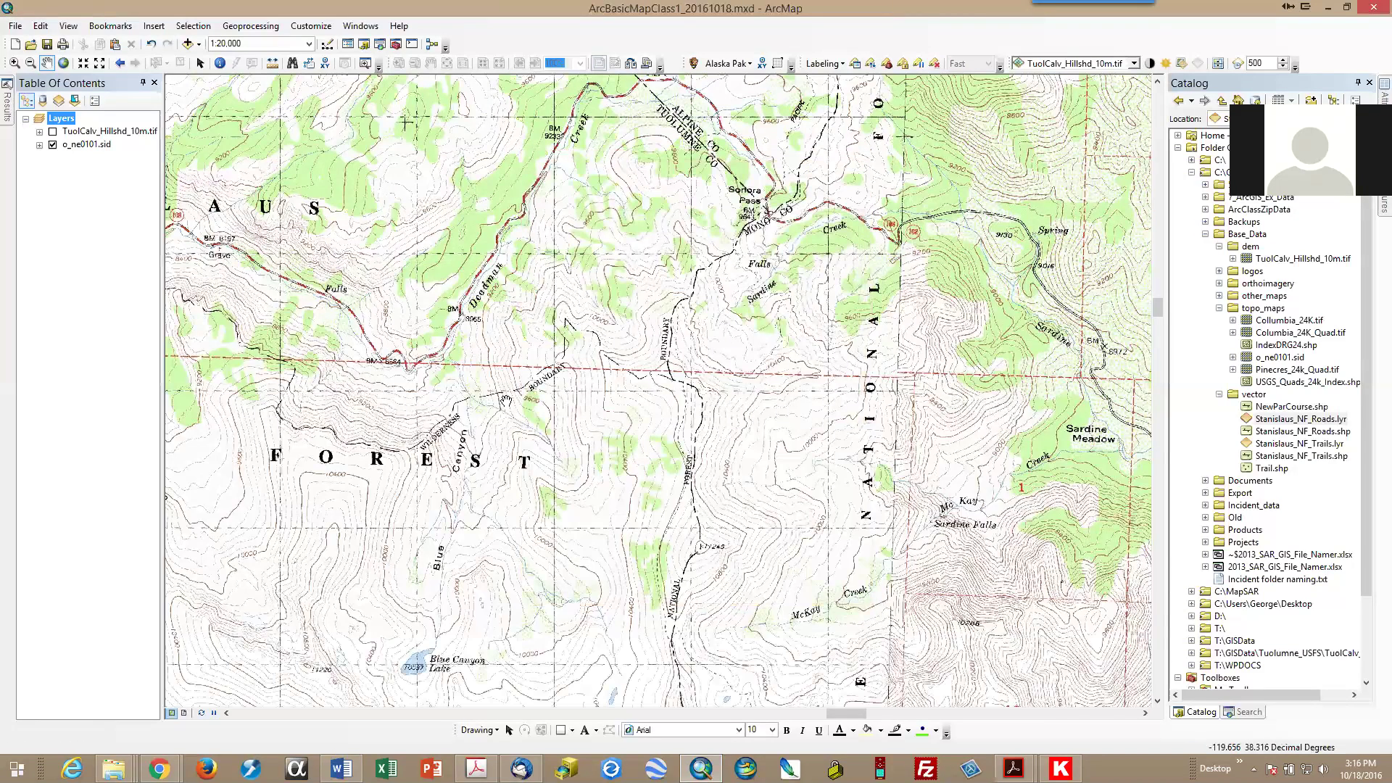
Turn the TuolCalv_Hillshd_10m.tif hillshade layer back on over the topographic map.
drag(214, 389, 1088, 425)
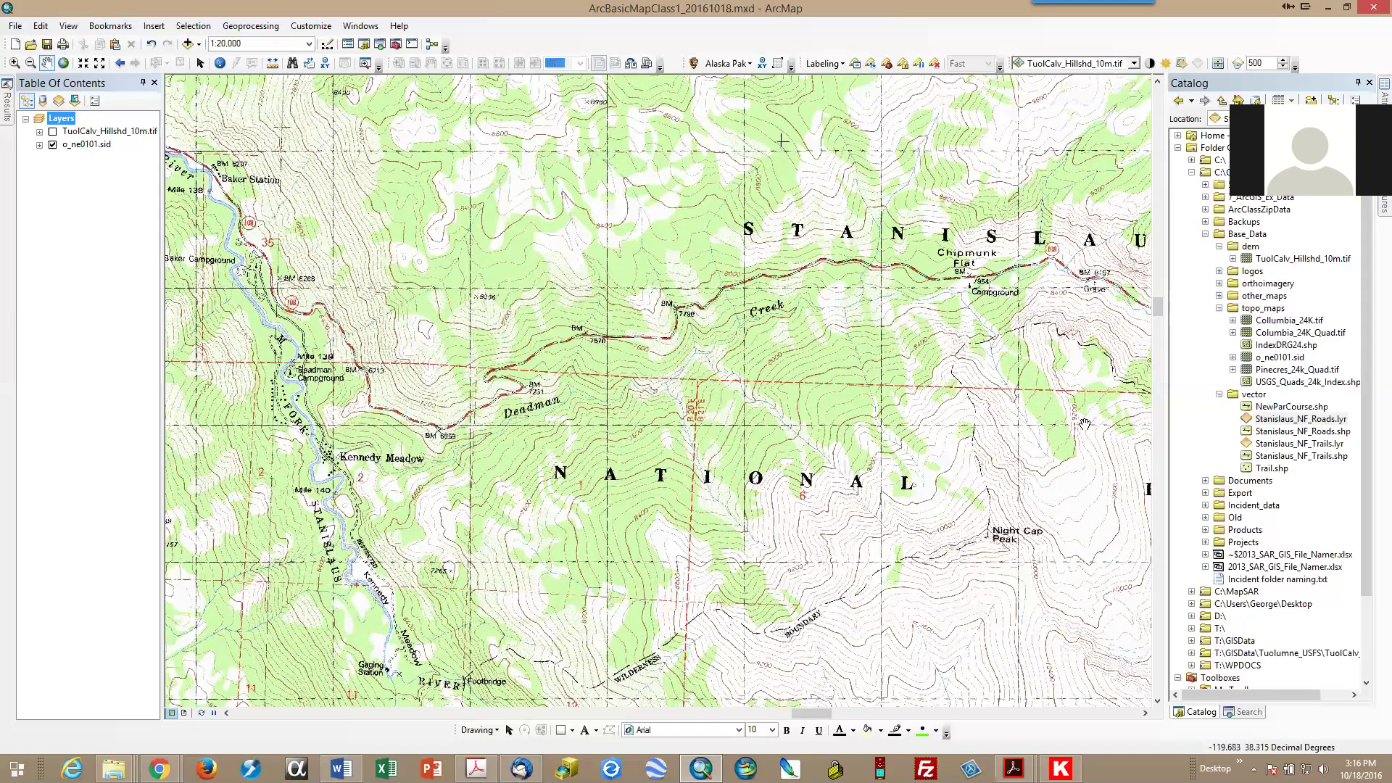
drag(1084, 424, 309, 373)
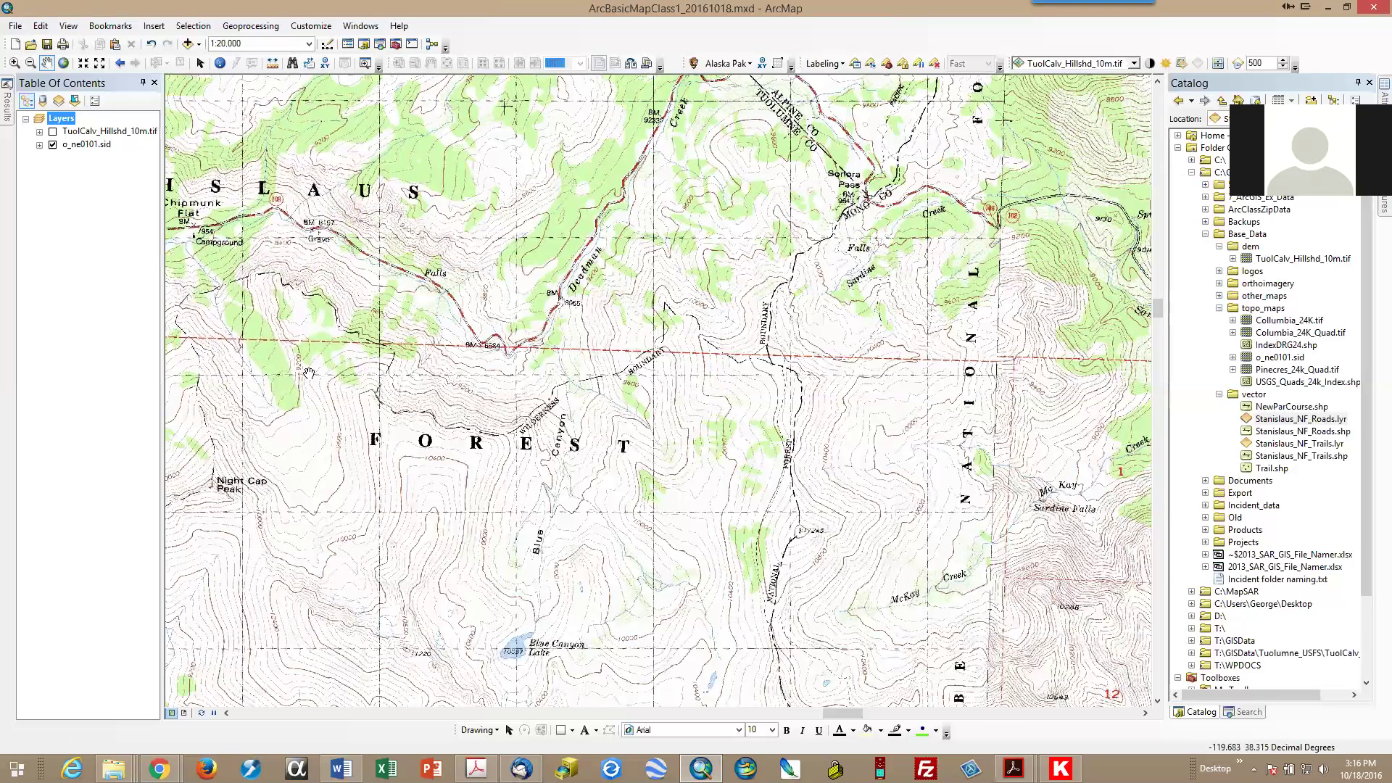
drag(374, 294, 382, 404)
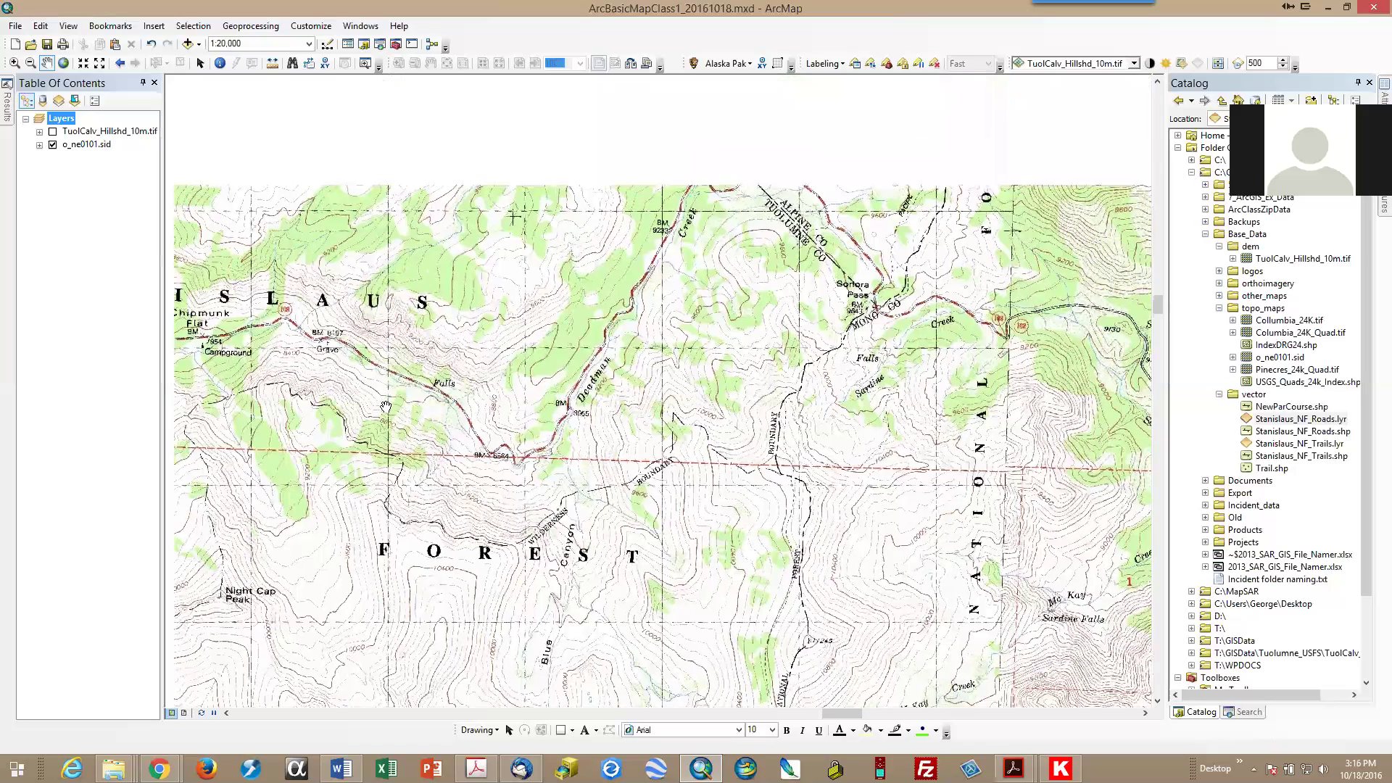
click(52, 132)
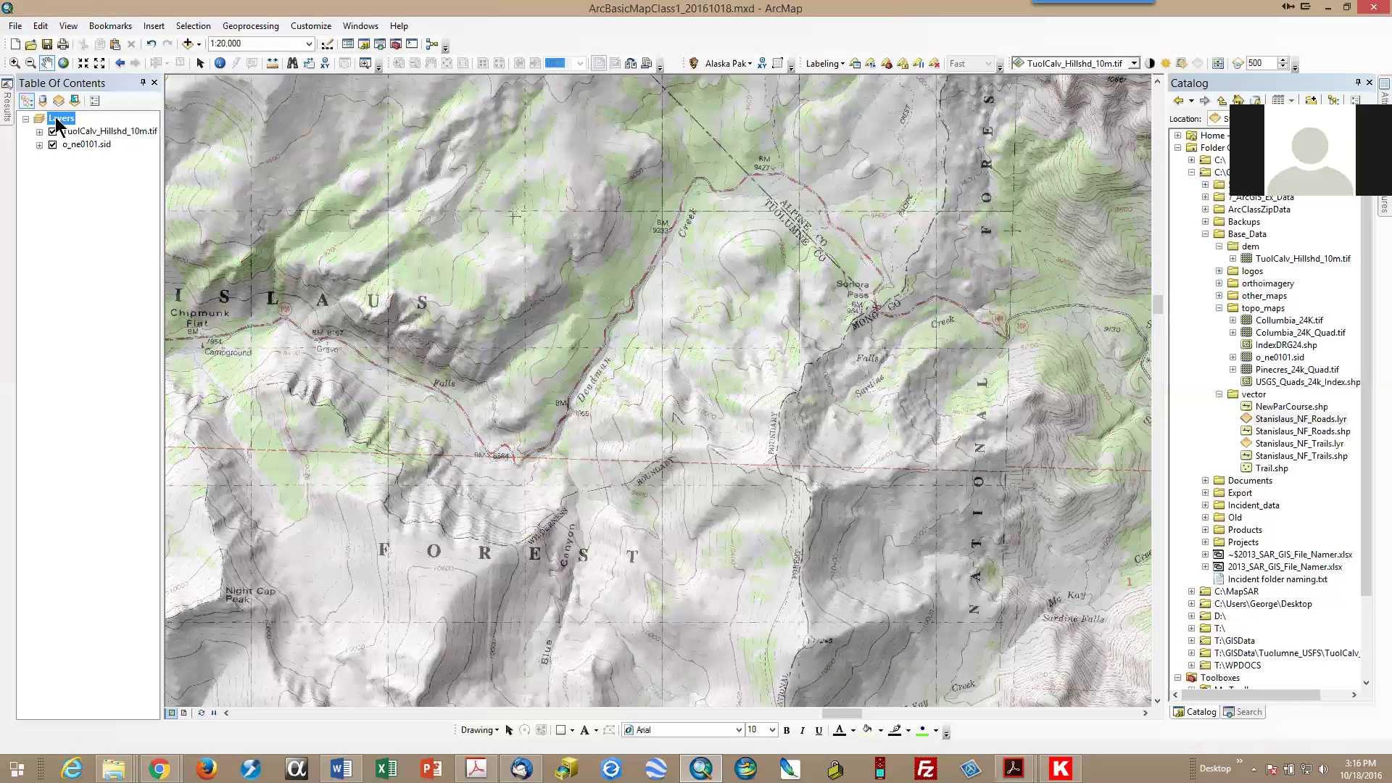
Add a new group layer to the Layers data frame and name it BaseData.
right_click(57, 124)
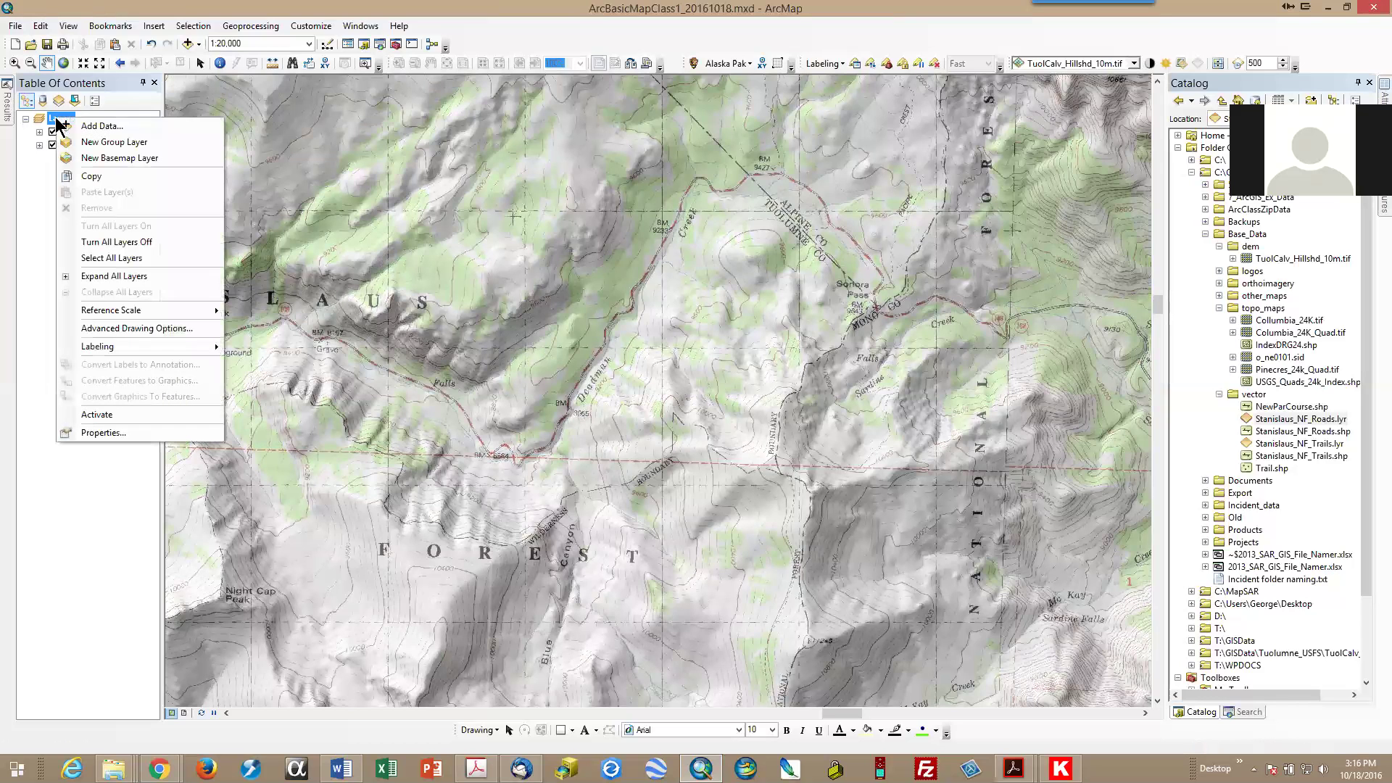
click(113, 142)
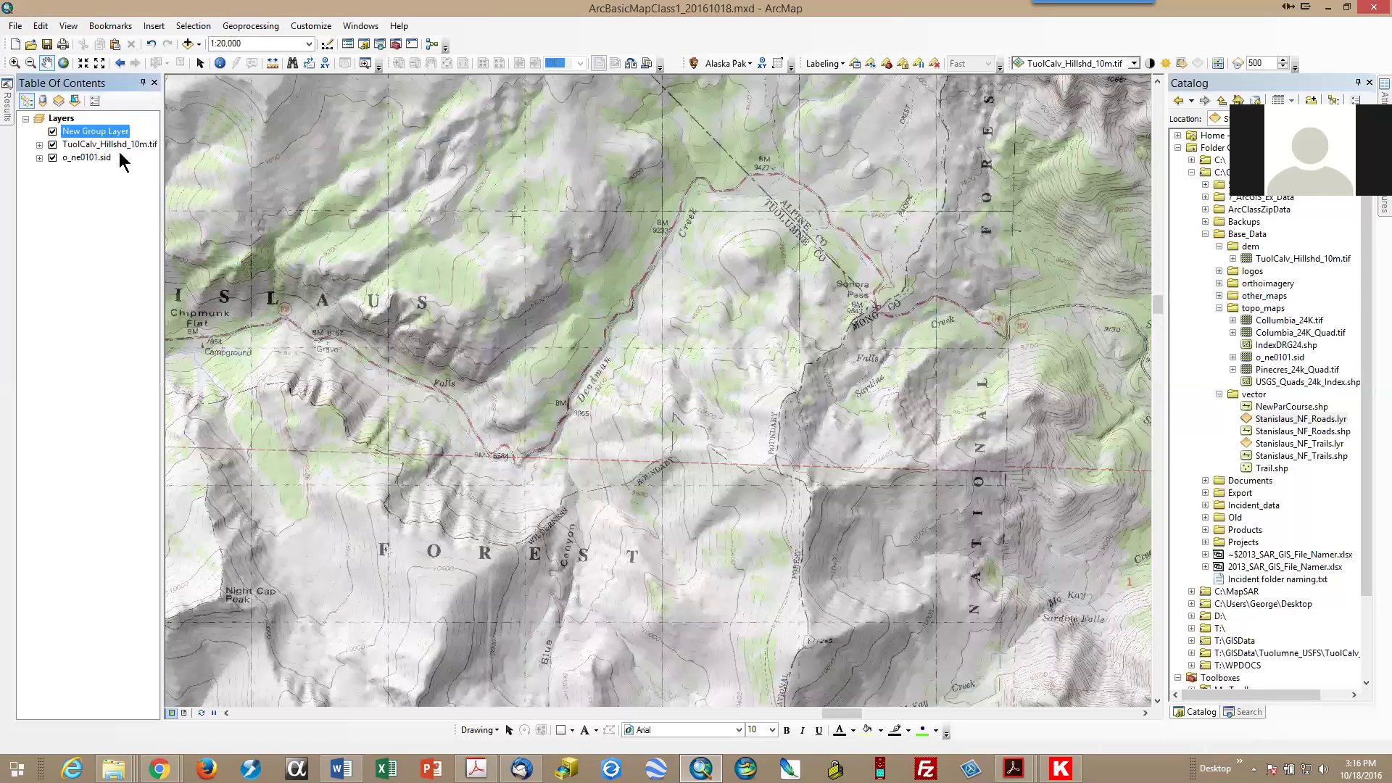
click(112, 132)
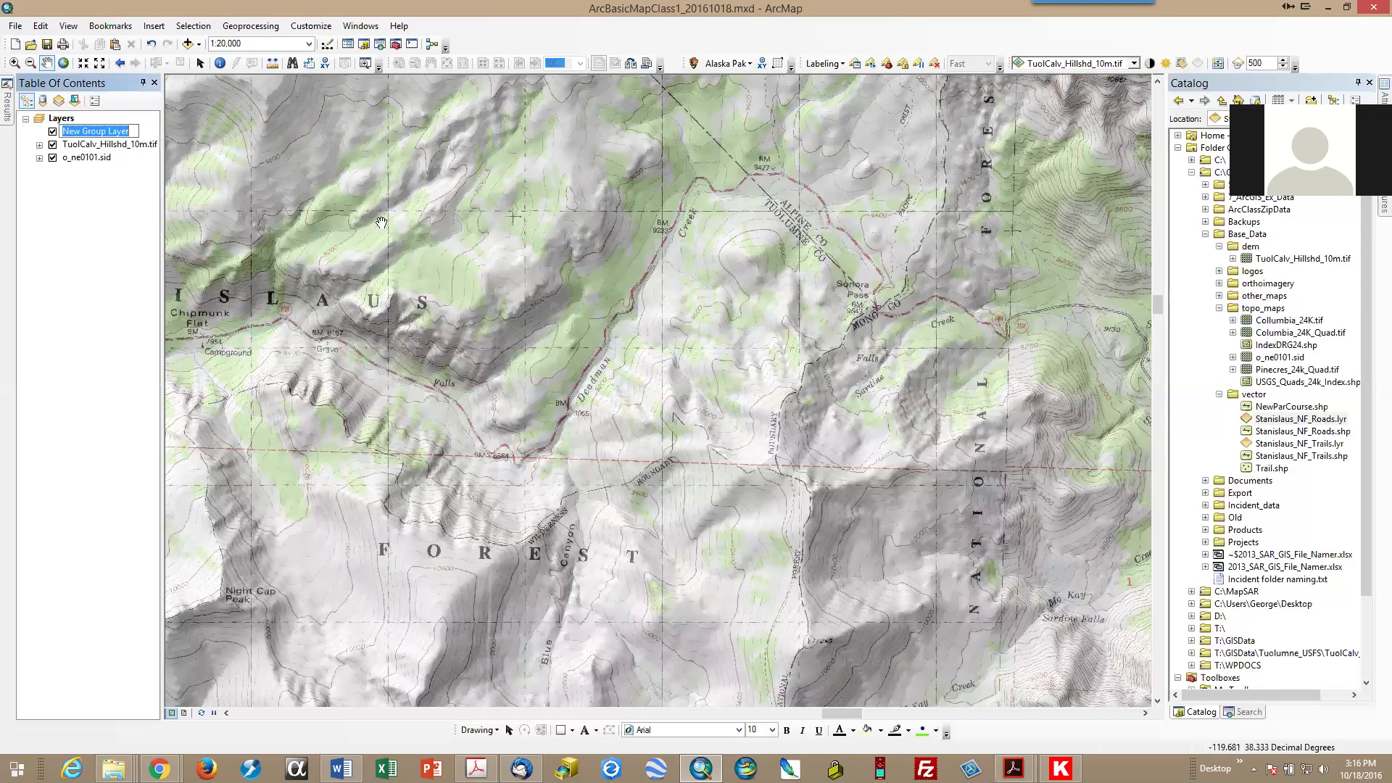
text(BaseData)
key(Return)
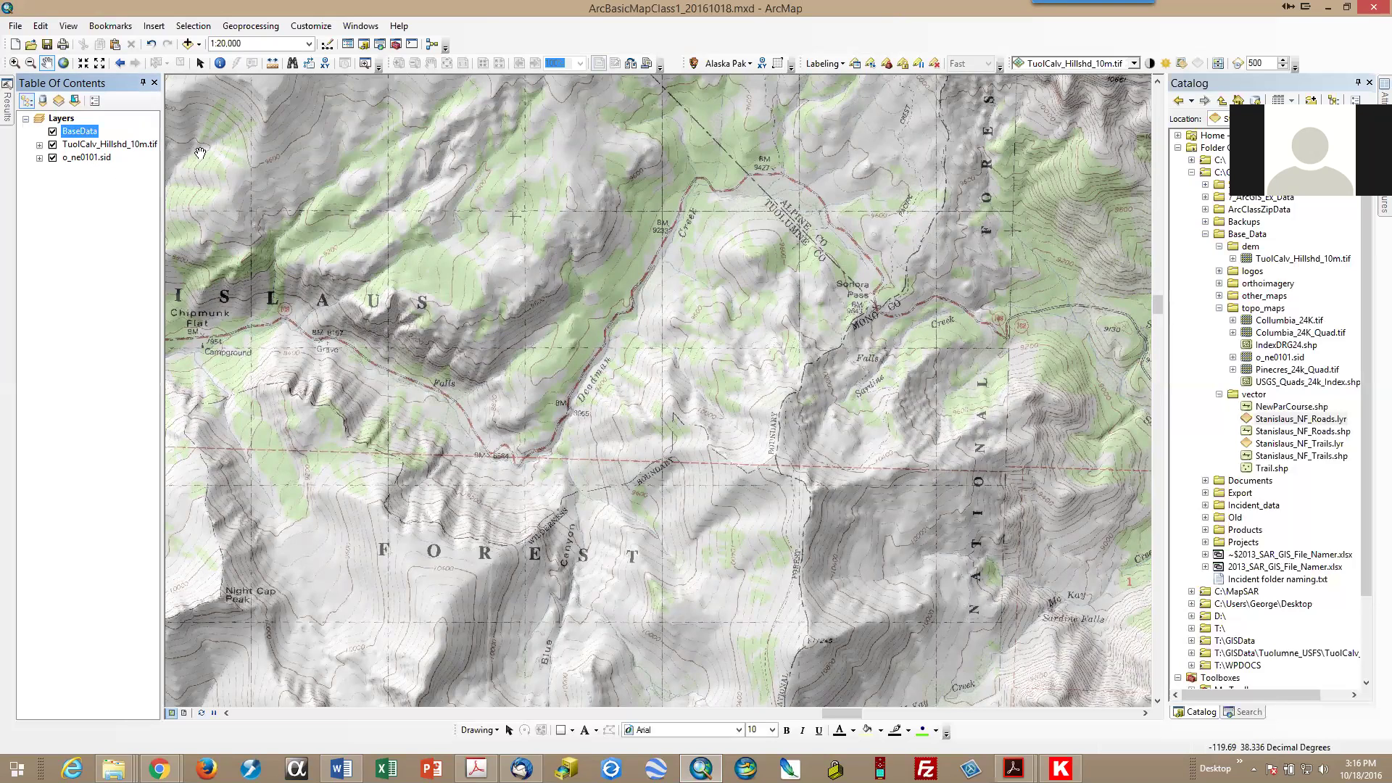
Rename the BaseData group as BaseMap and move the hillshade and o_ne0101.sid layers into it, leaving the group collapsed.
click(99, 133)
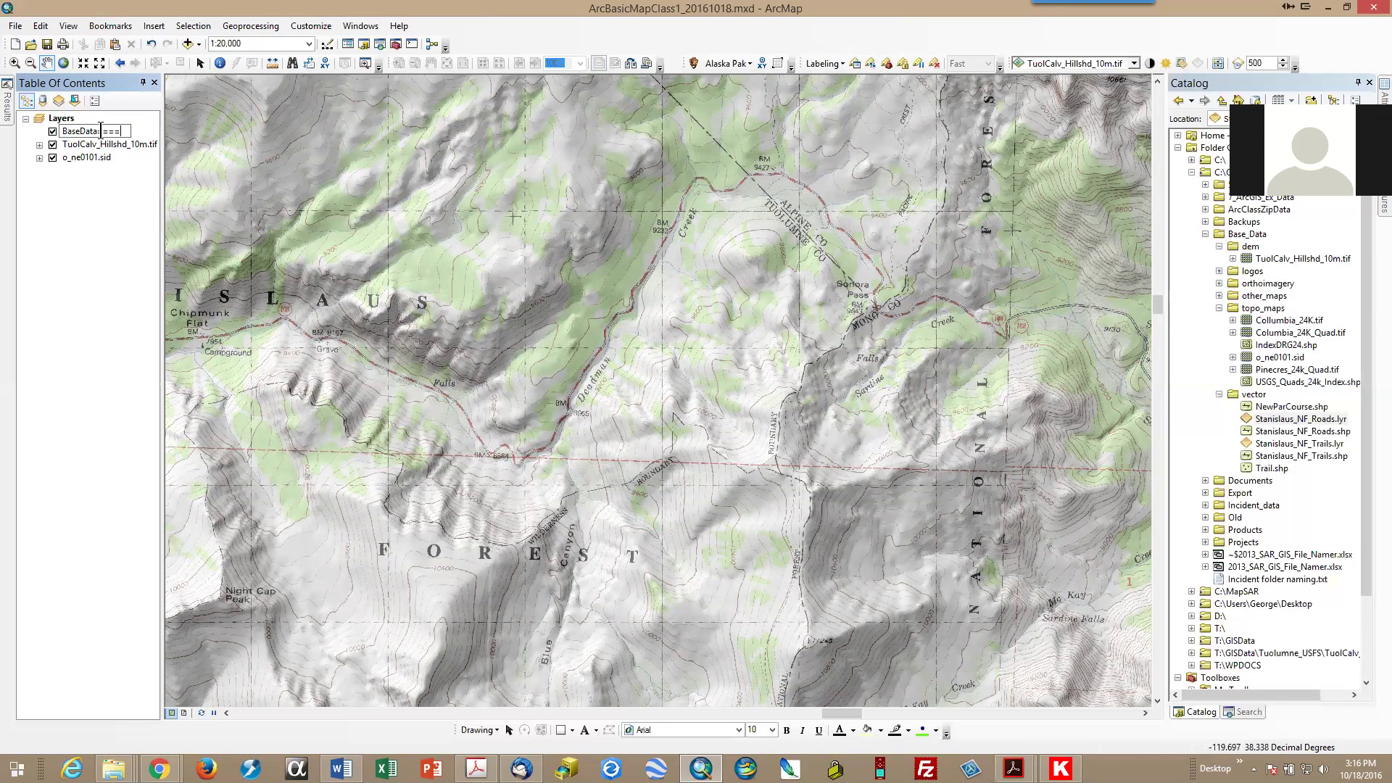
key(BackSpace)
key(BackSpace)
key(BackSpace)
key(BackSpace)
text(Map)
key(Return)
mouse_move(97, 147)
mouse_down()
mouse_move(107, 134)
mouse_move(87, 151)
mouse_up()
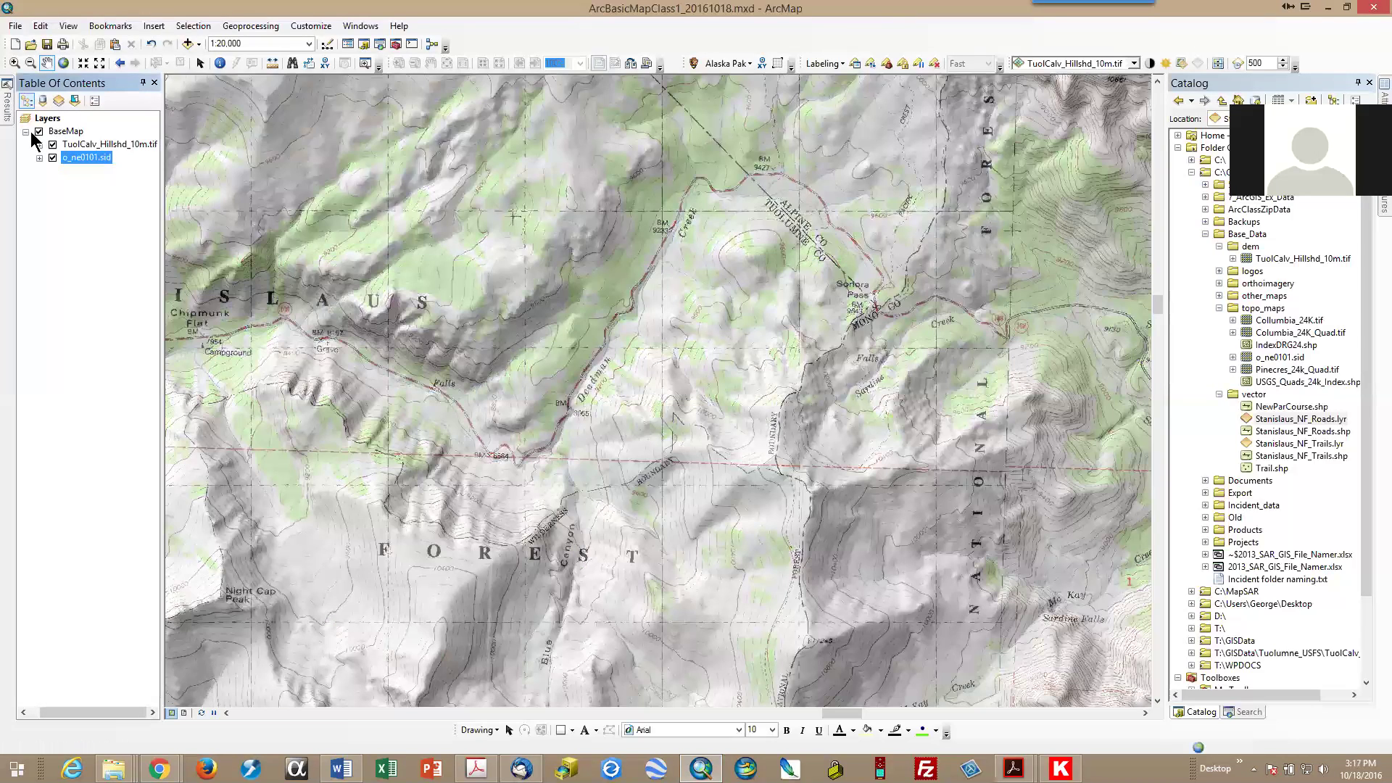
click(27, 132)
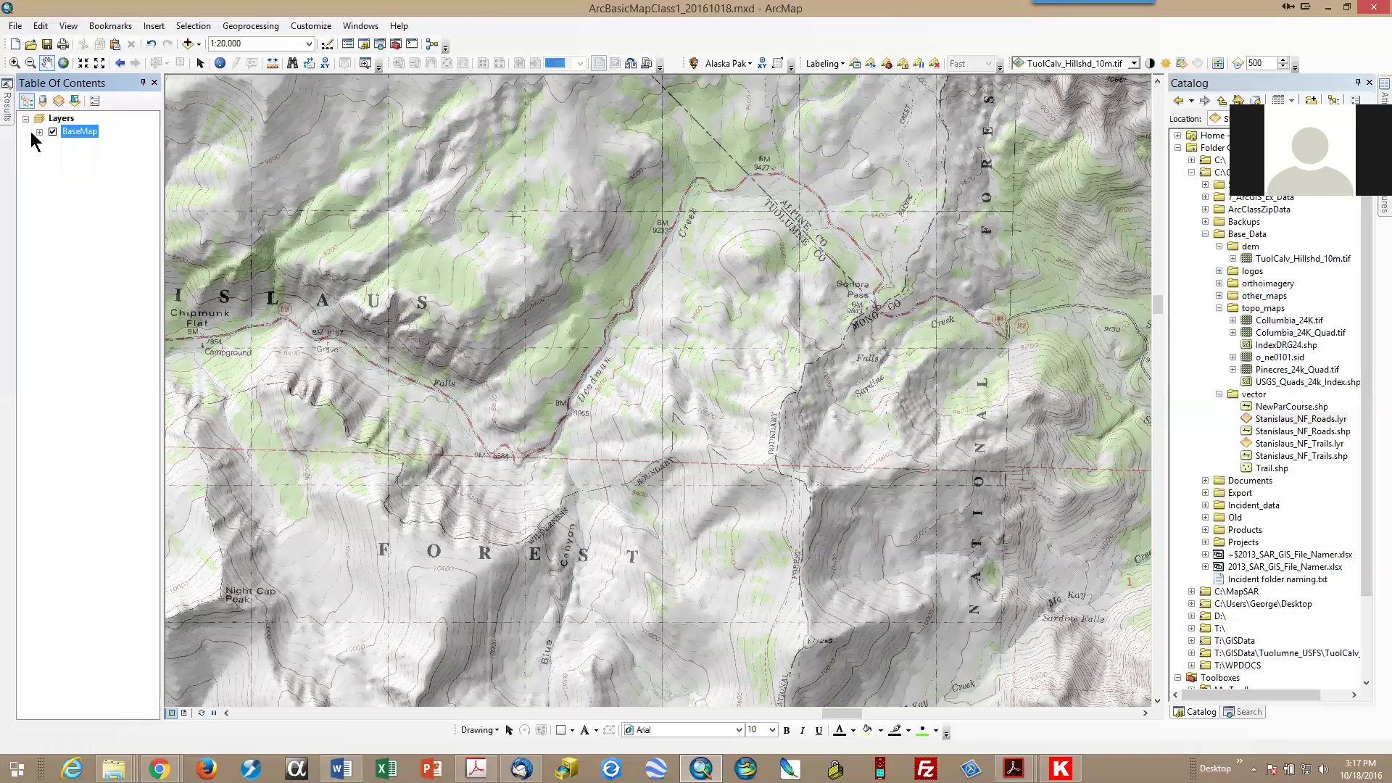
Add a second group layer to the Layers data frame and name it VectorData.
click(42, 118)
right_click(44, 122)
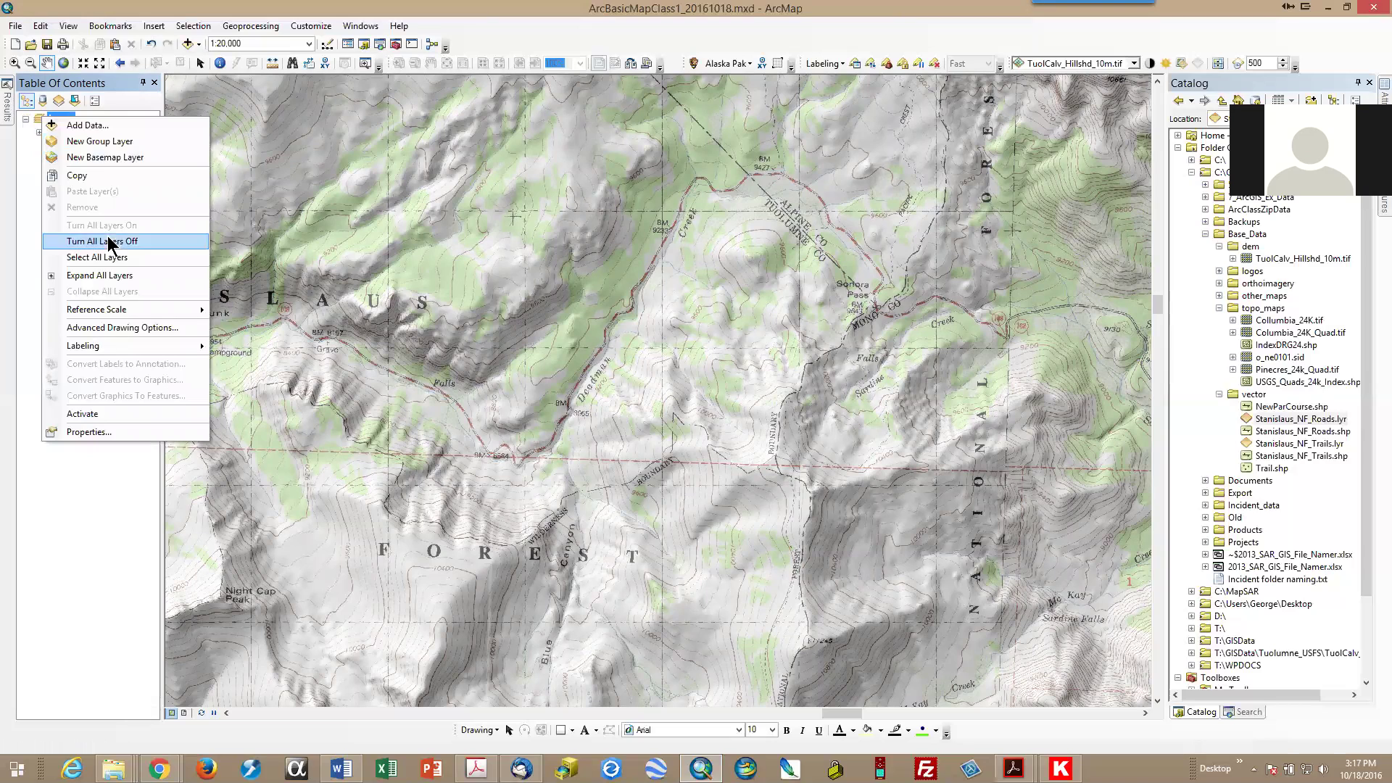
click(97, 141)
click(97, 133)
text(Vector)
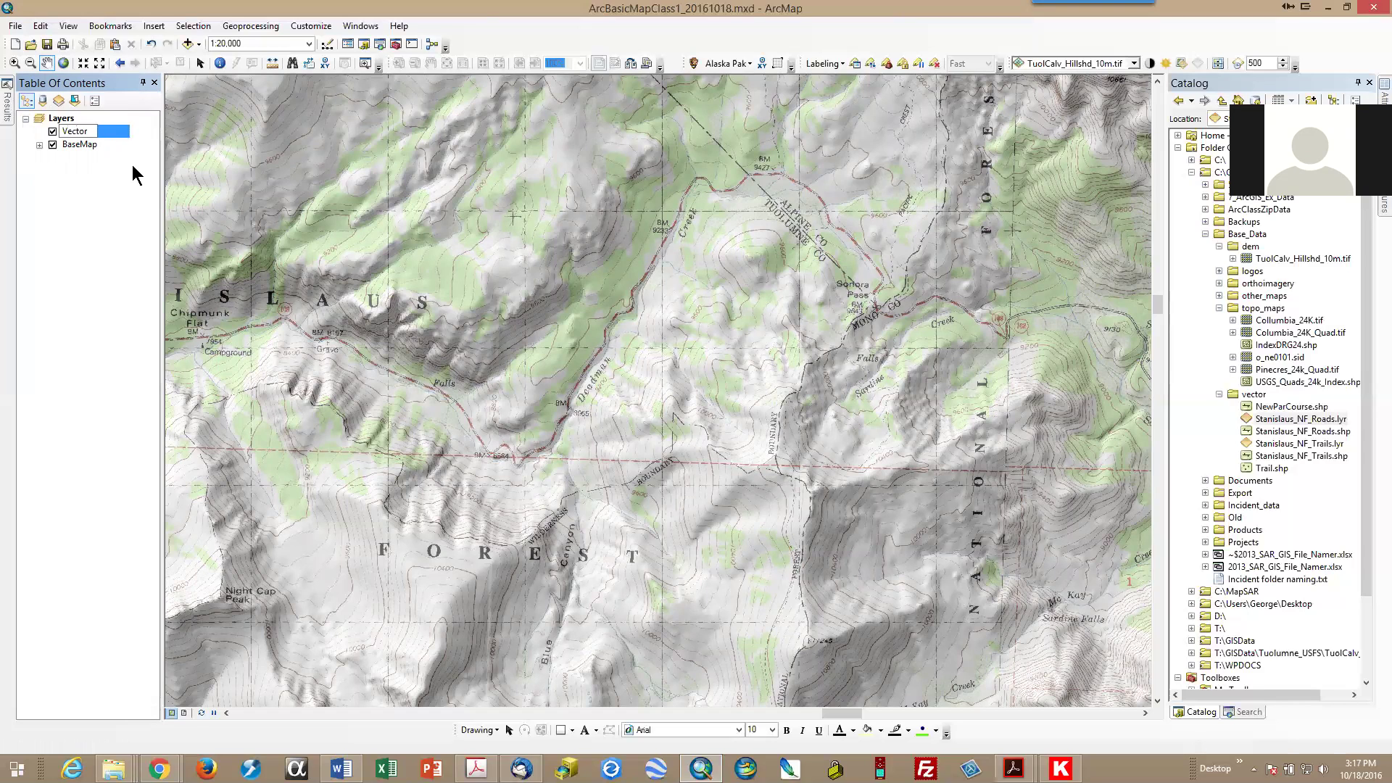
text(Data)
key(Return)
Toggle the visibility of the BaseMap group off and back on.
click(53, 146)
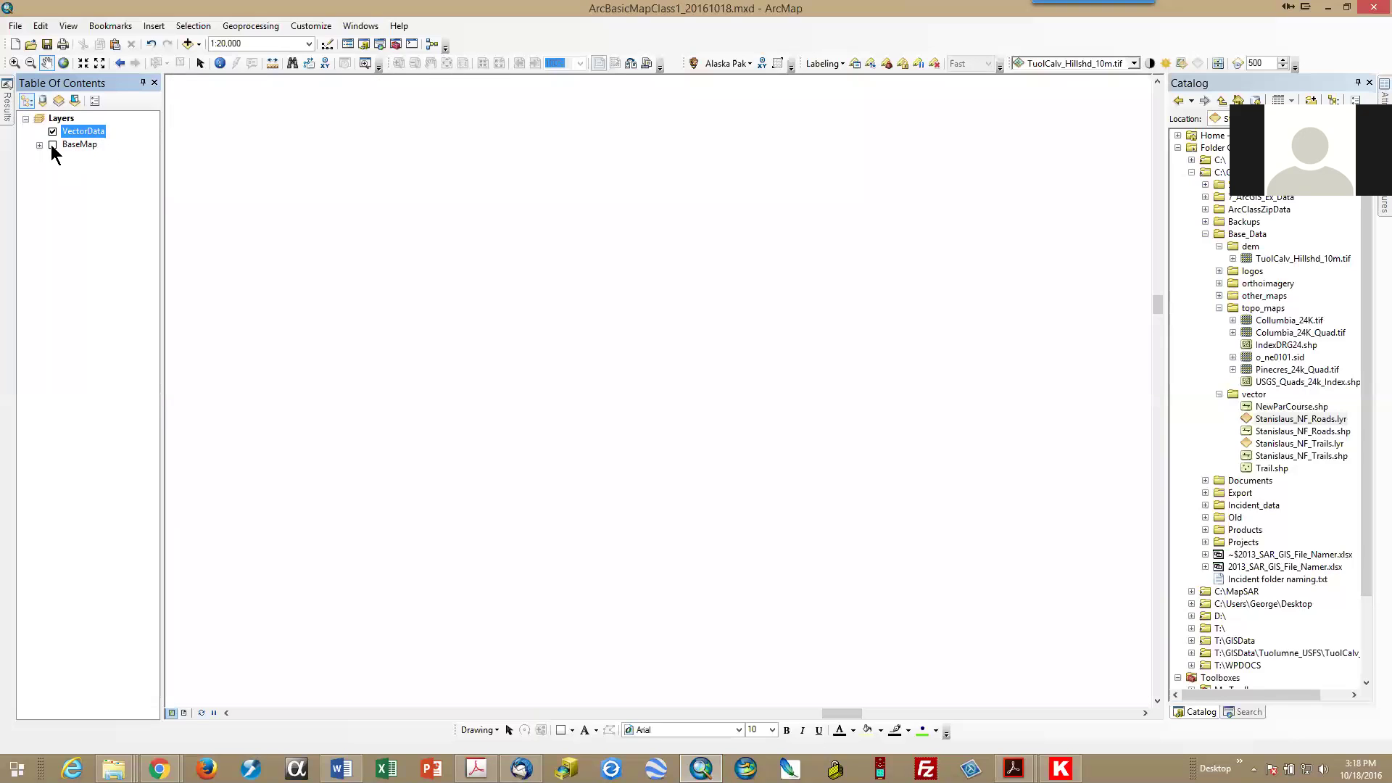
click(52, 145)
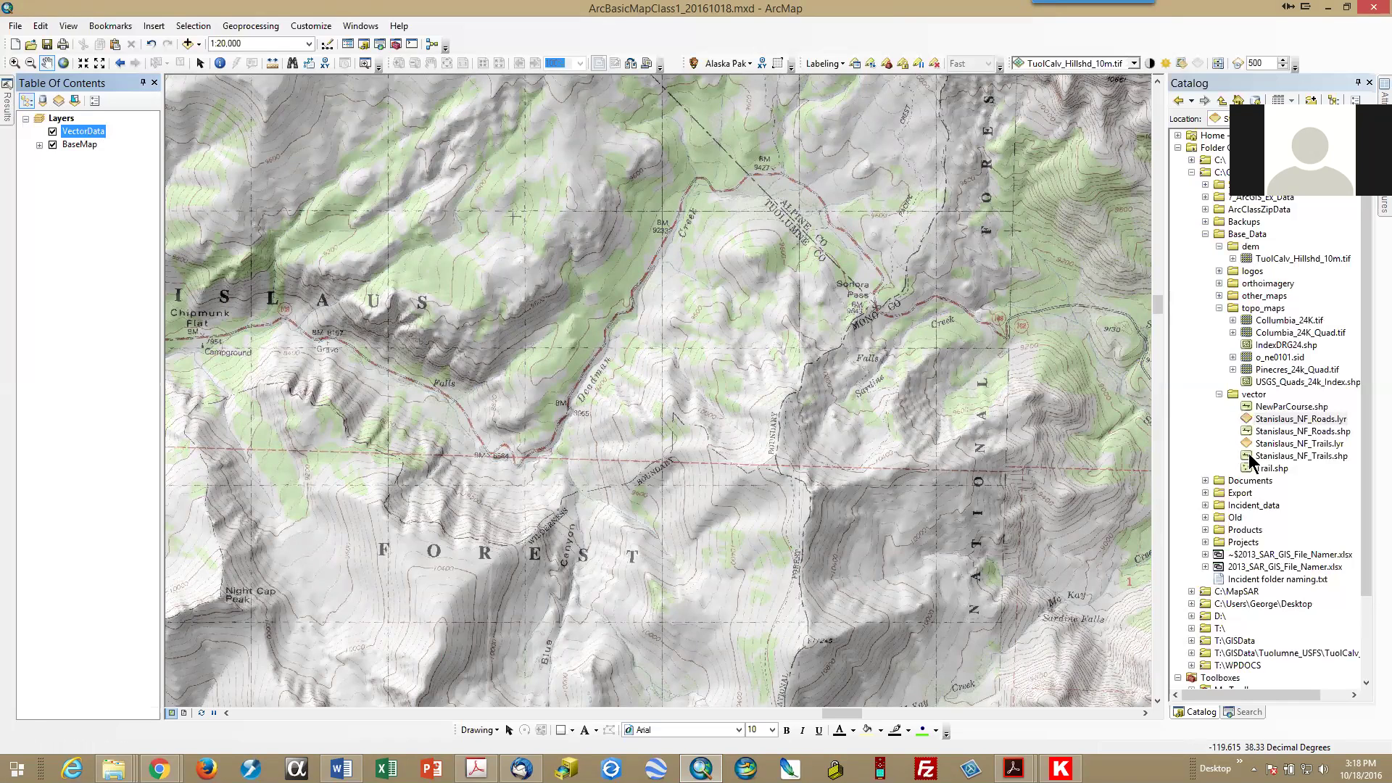
Add the Stanislaus_NF_Trails.shp shapefile from the vector folder into the VectorData group.
drag(1250, 461, 128, 141)
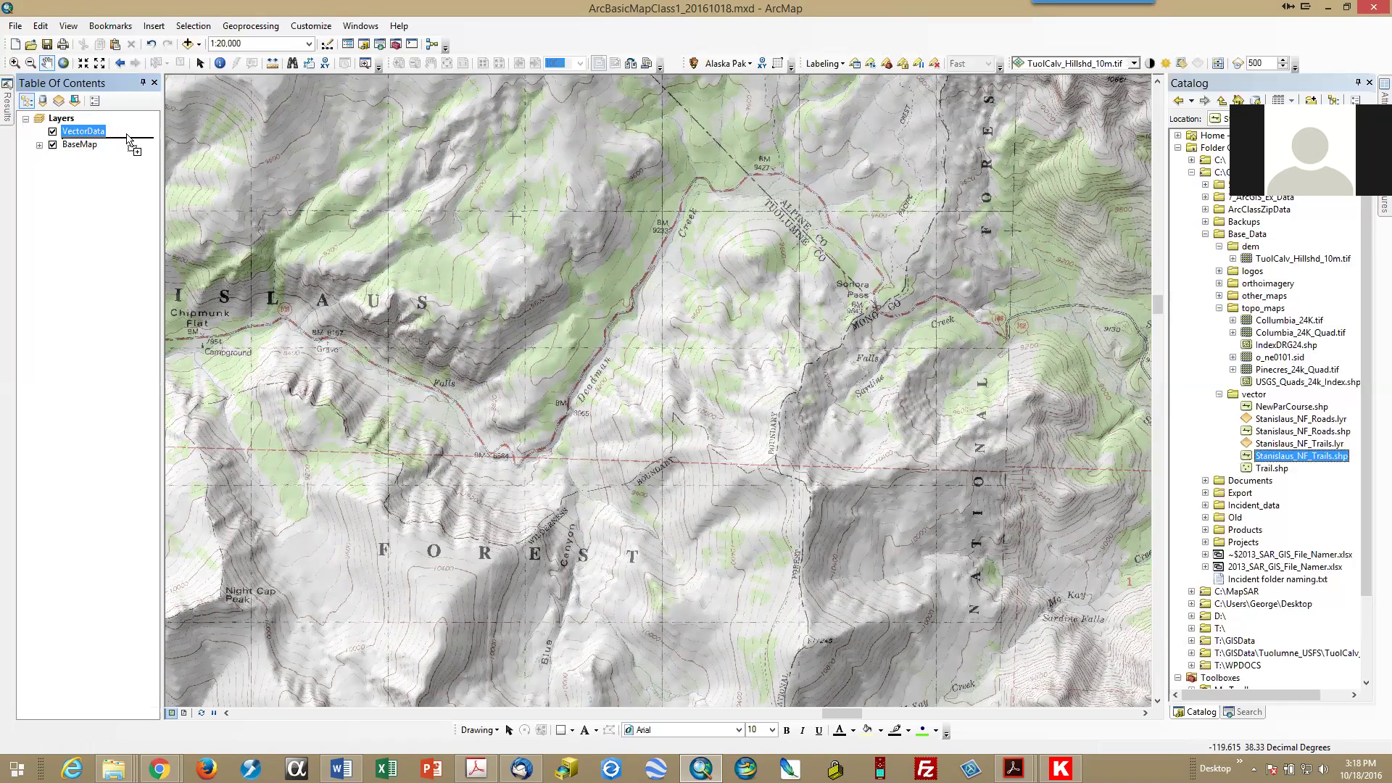
drag(128, 140, 128, 141)
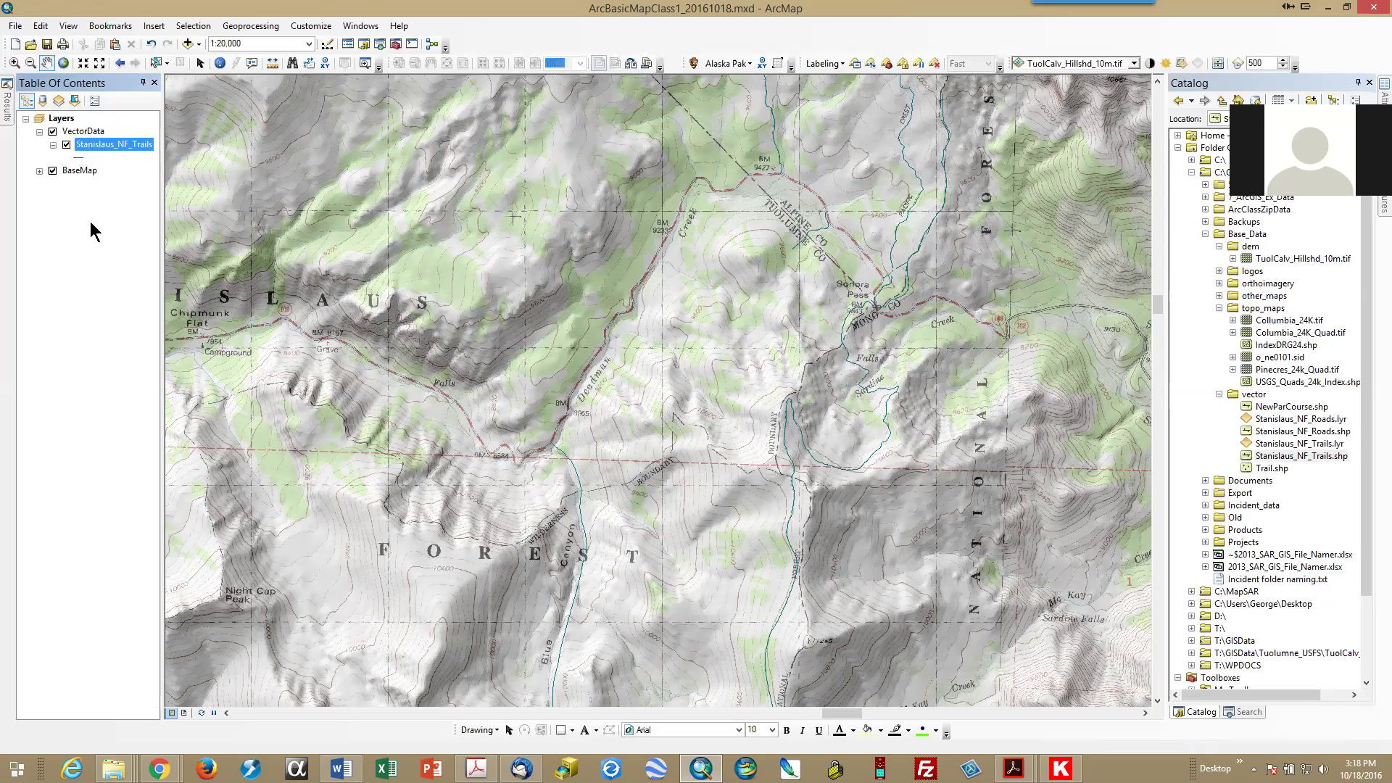
Search the line symbols for "trail" and apply the Trail 1 symbol from the Caves style to the Stanislaus_NF_Trails layer.
click(79, 157)
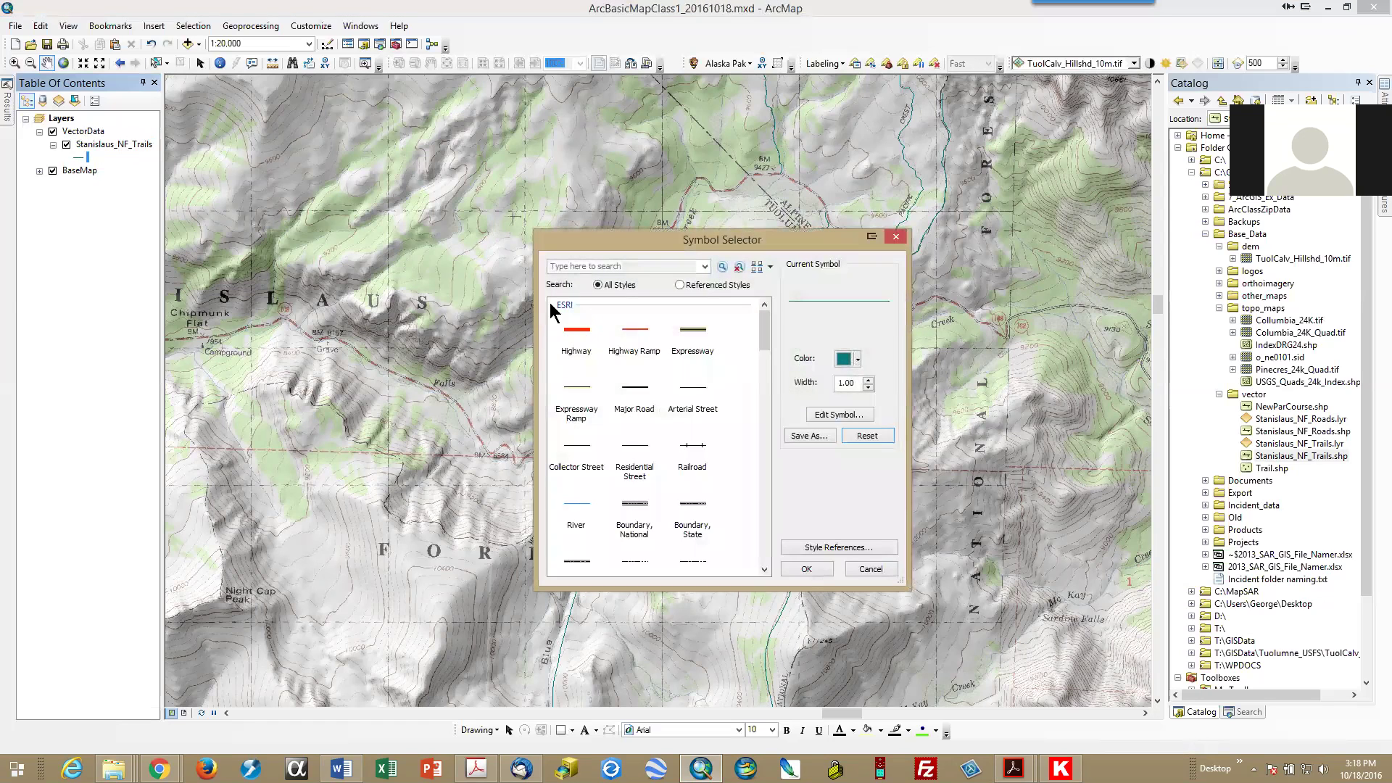
click(628, 265)
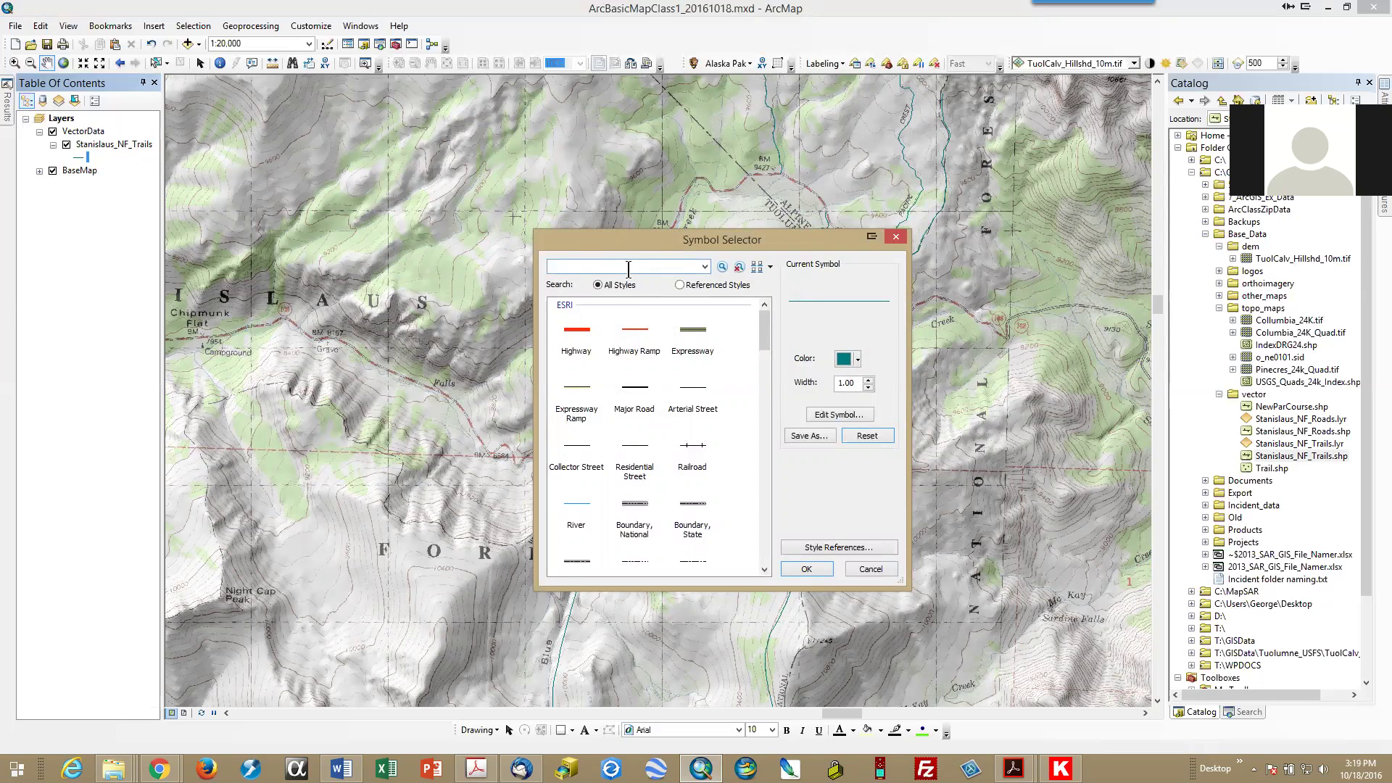
text(trails)
key(Return)
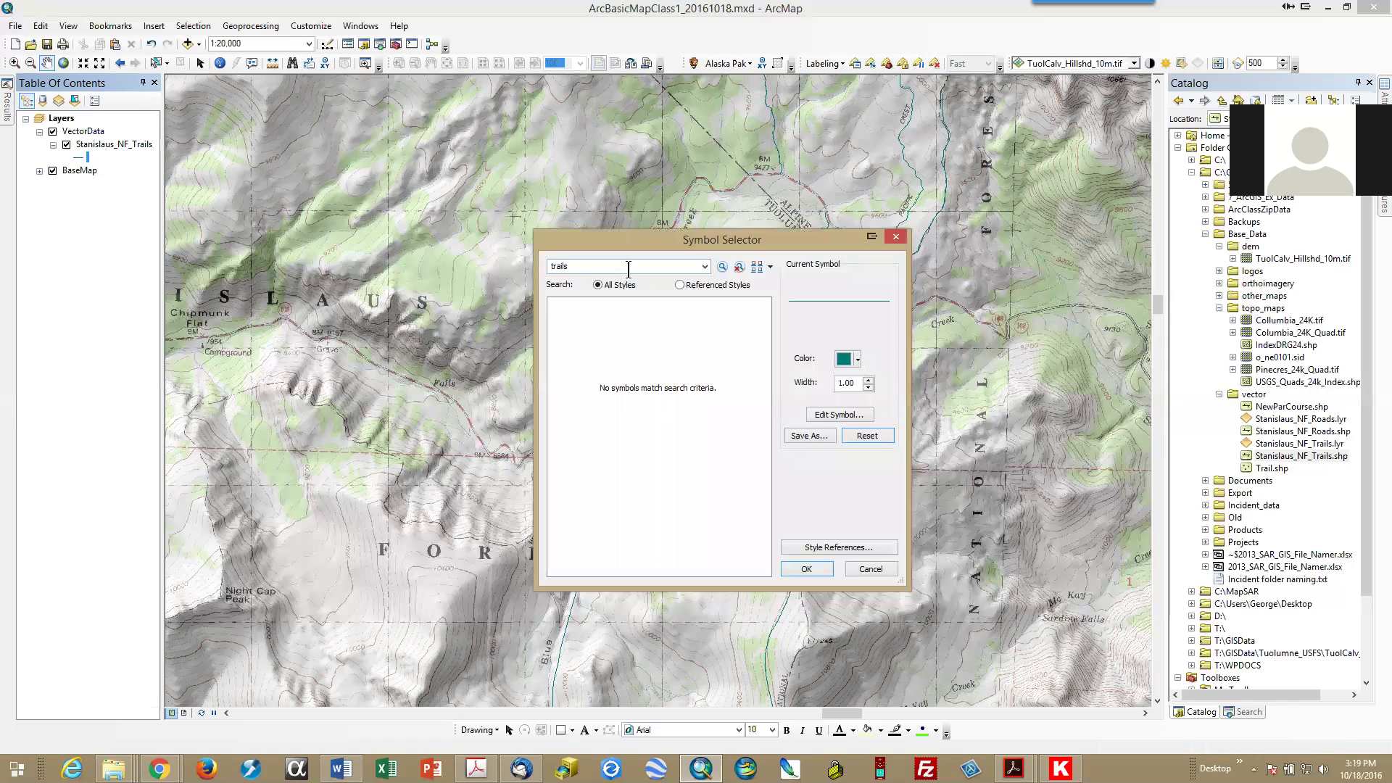
double_click(628, 269)
text(trail)
key(Return)
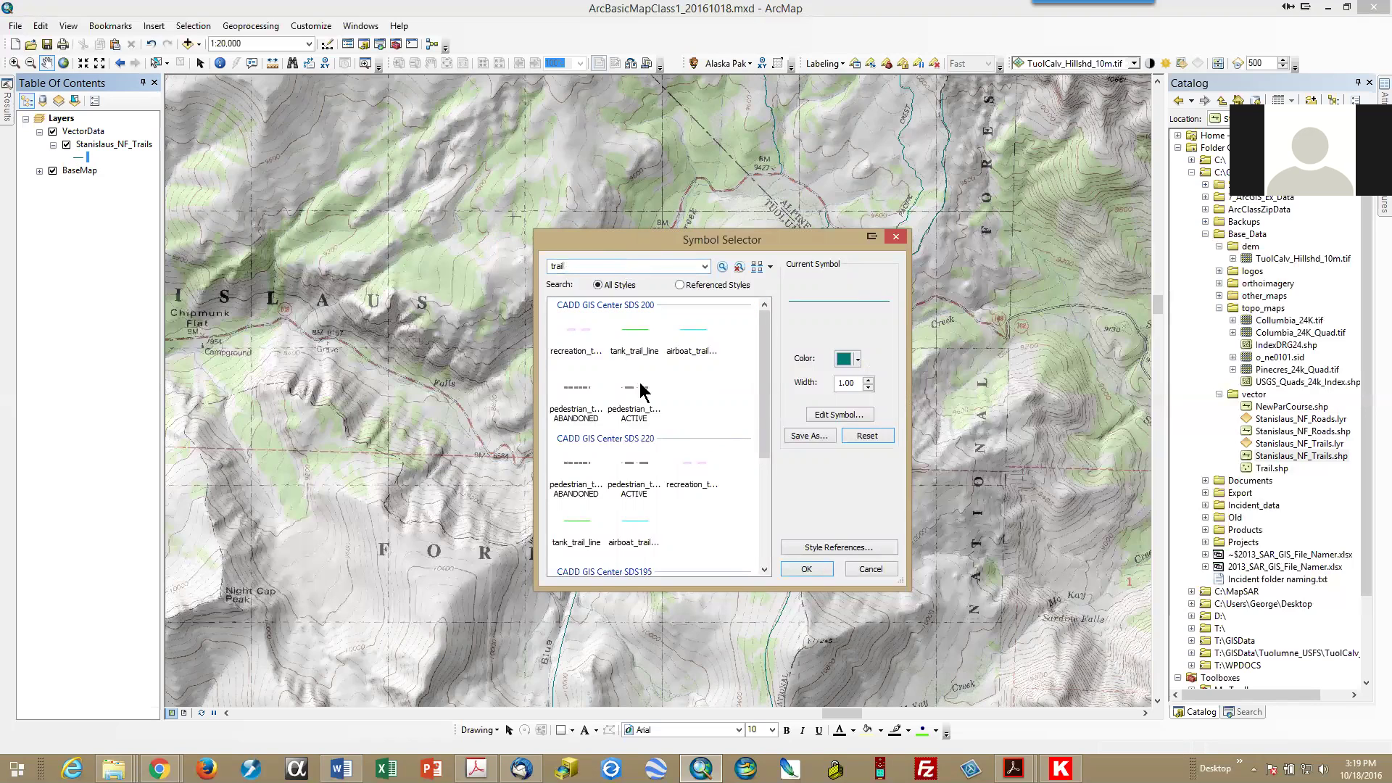
drag(767, 404, 767, 532)
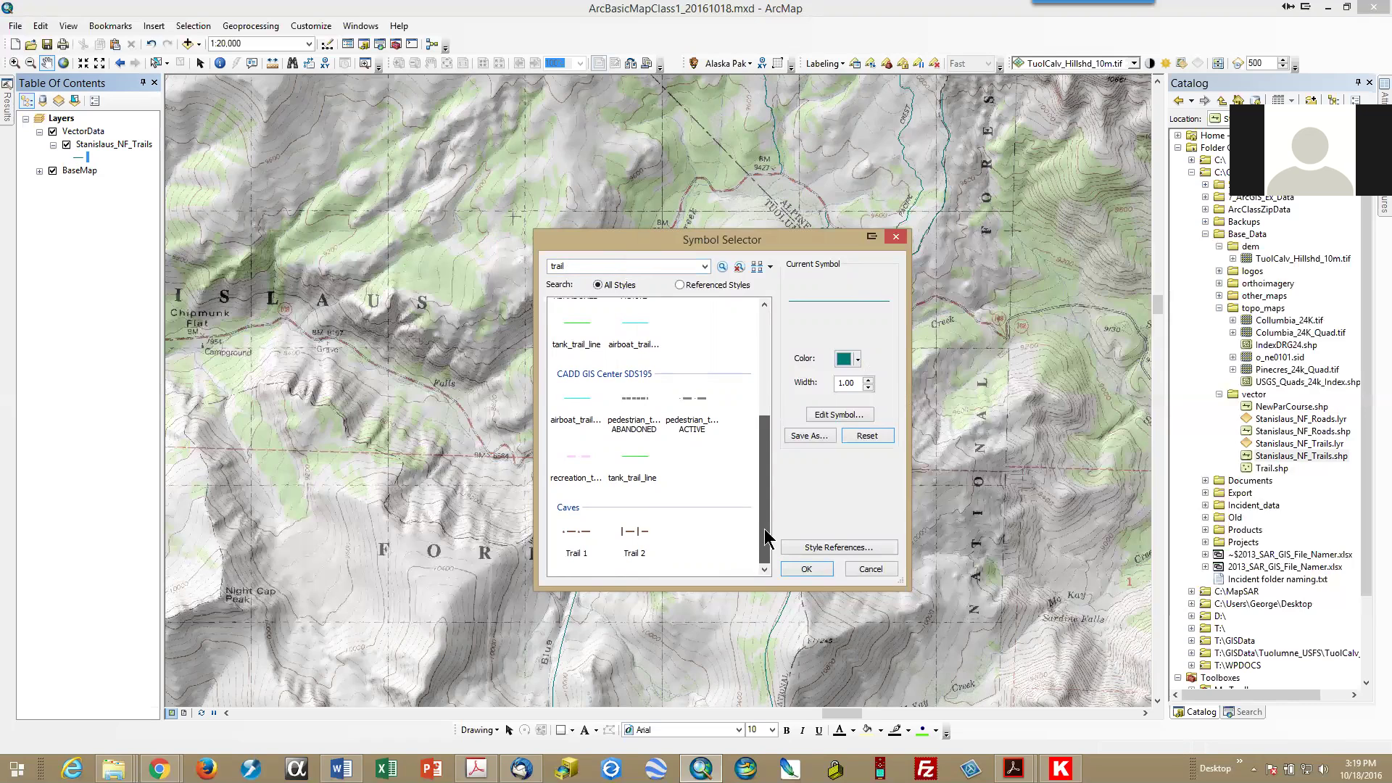
click(580, 537)
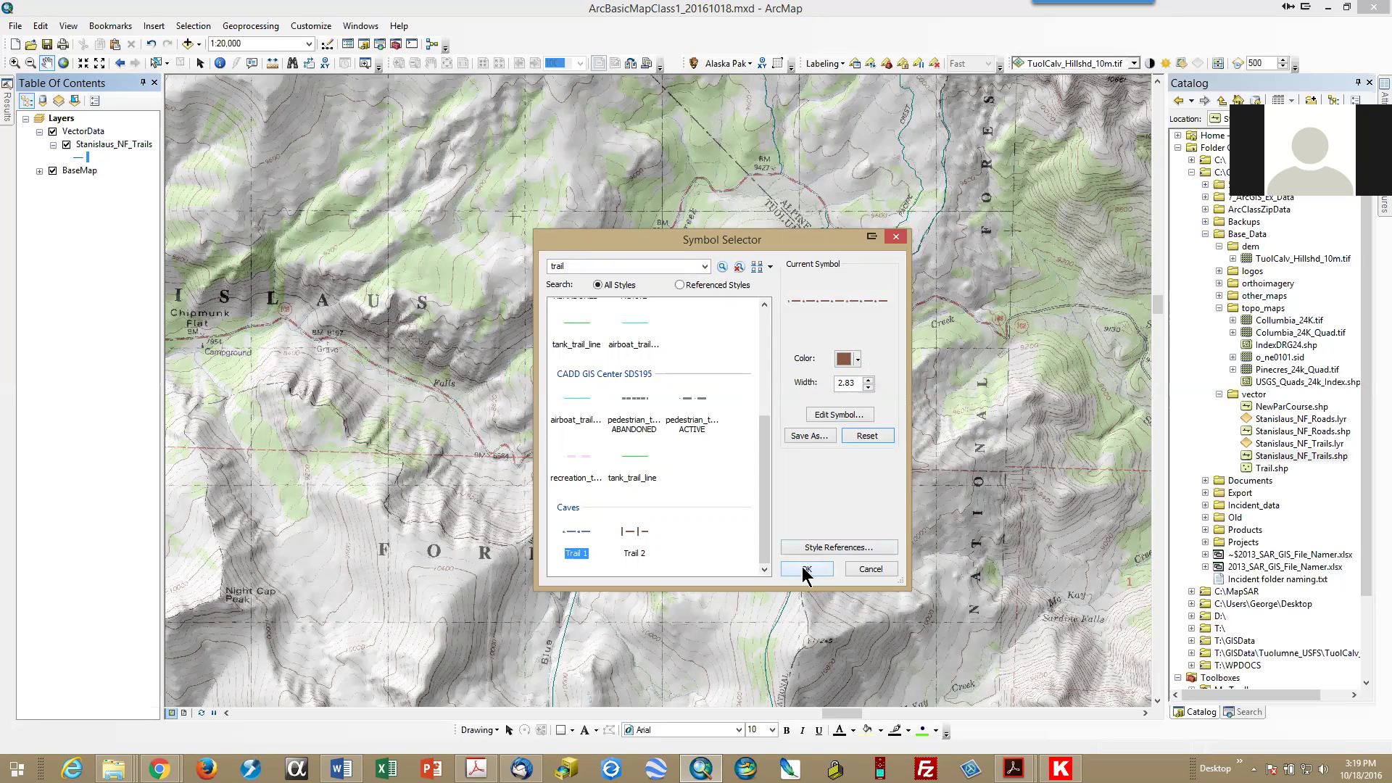
click(803, 571)
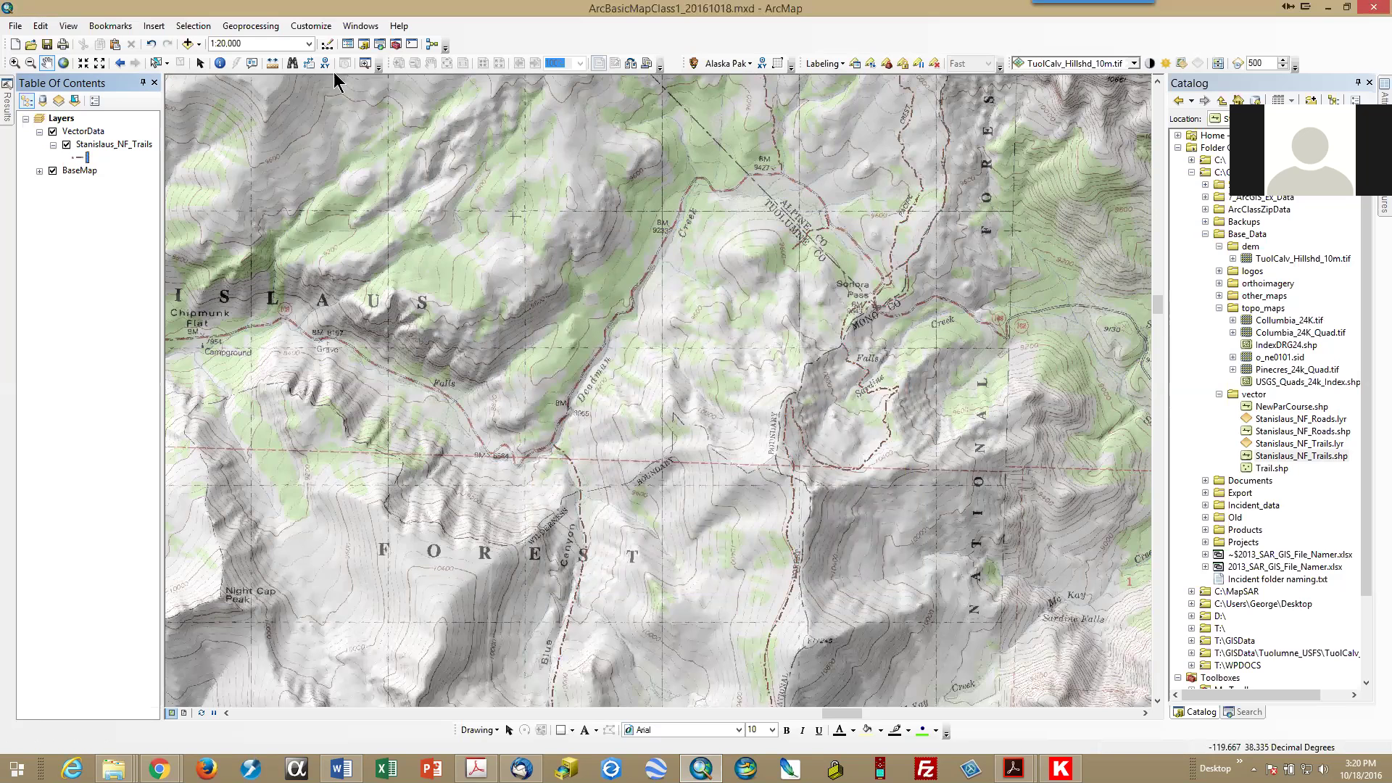
Change the Stanislaus_NF_Trails line symbol to the red Highway Ramp style.
click(15, 64)
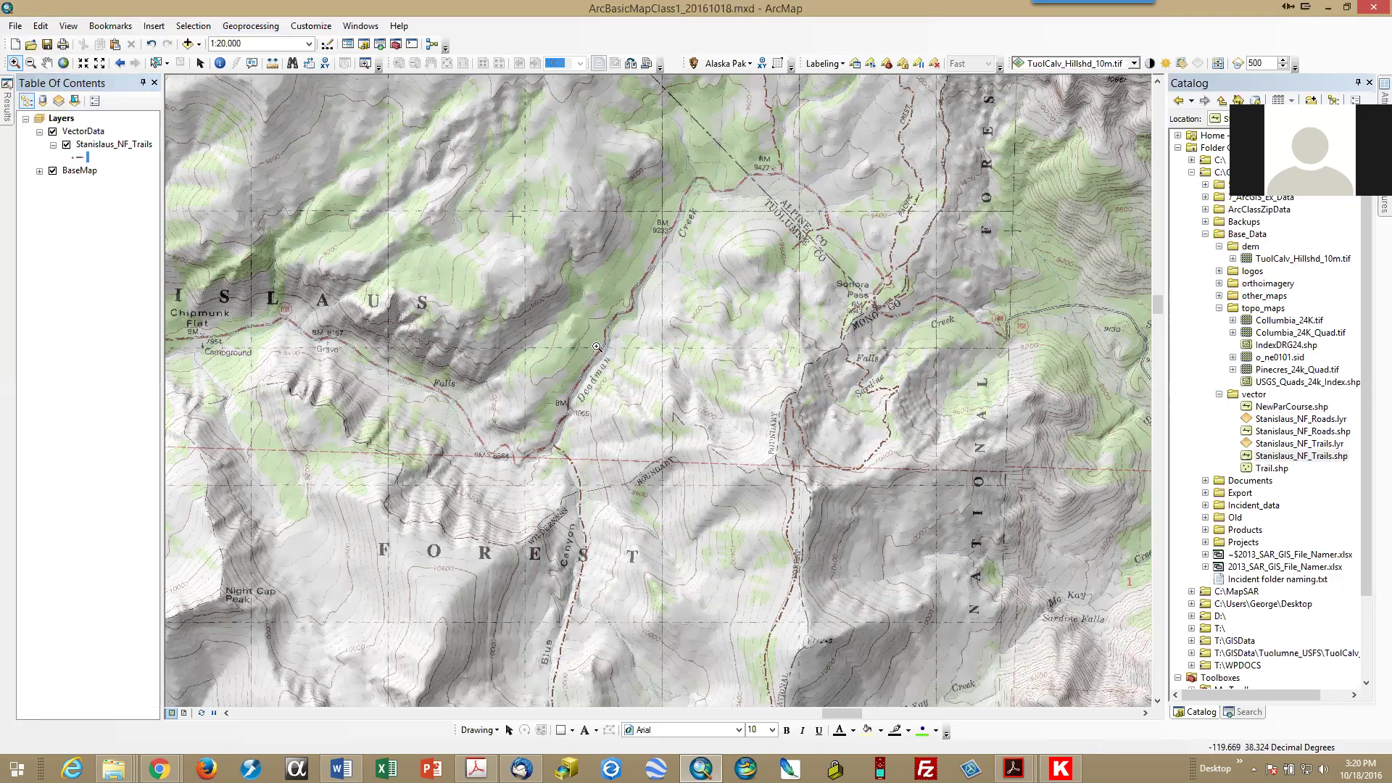
drag(751, 313, 929, 547)
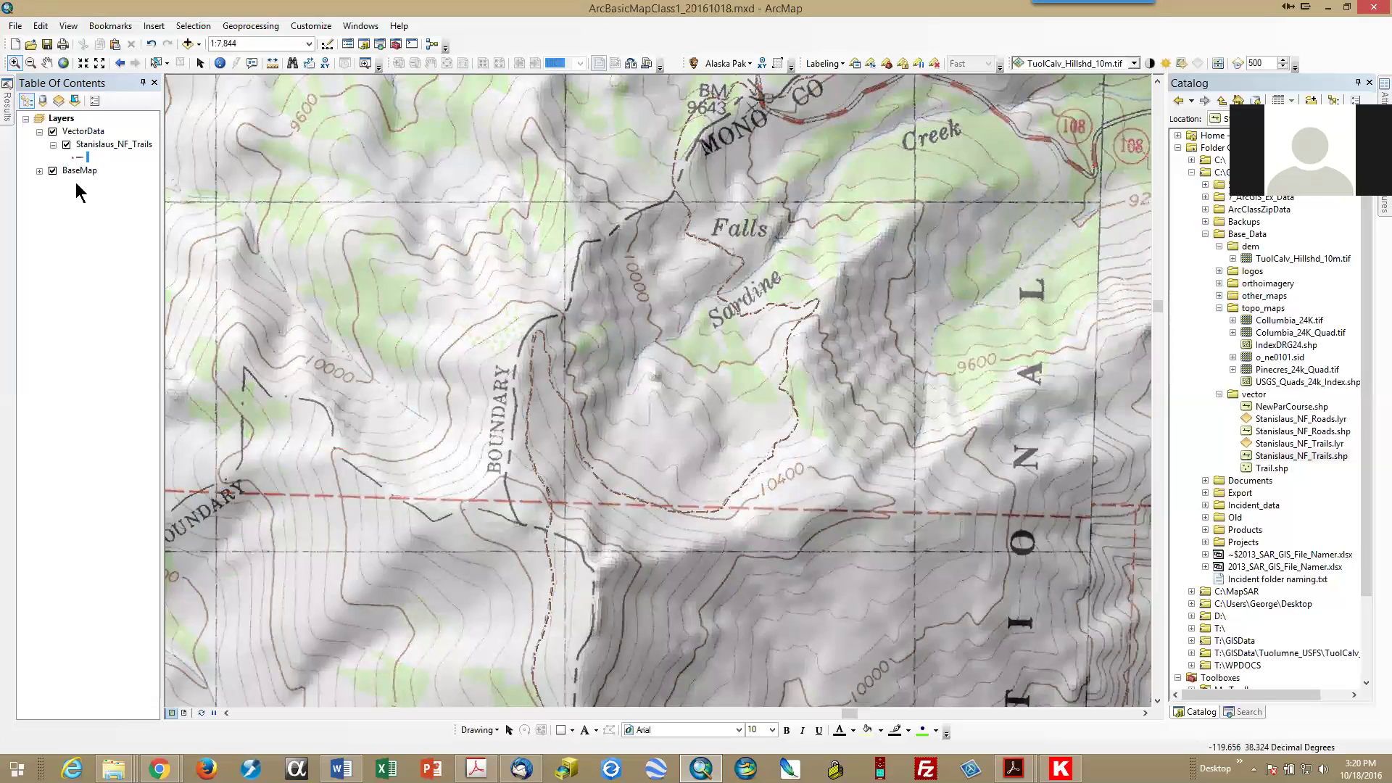
drag(67, 170, 75, 154)
click(76, 155)
click(633, 336)
click(814, 571)
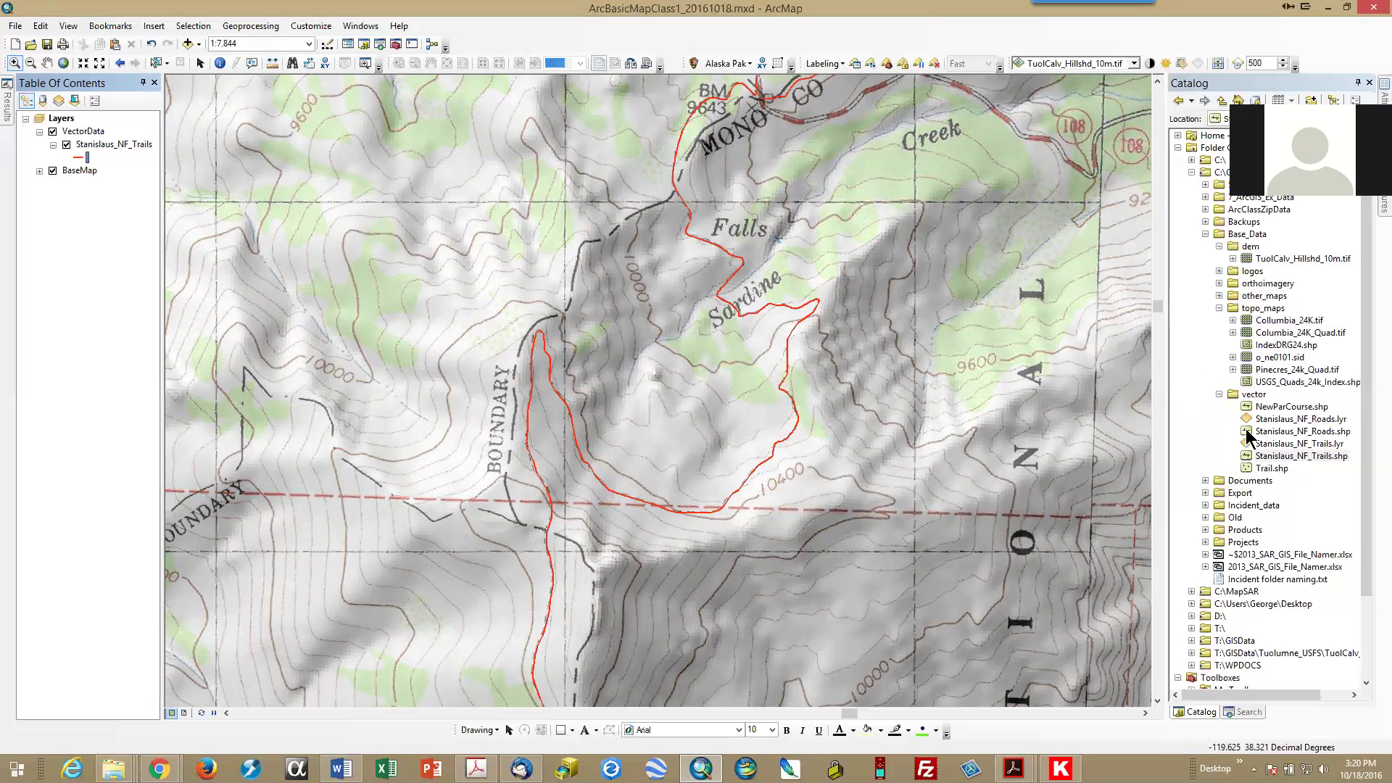
Add the Stanislaus_NF_Roads.shp shapefile to the VectorData group above the trails layer and save the map document.
drag(1247, 433, 85, 138)
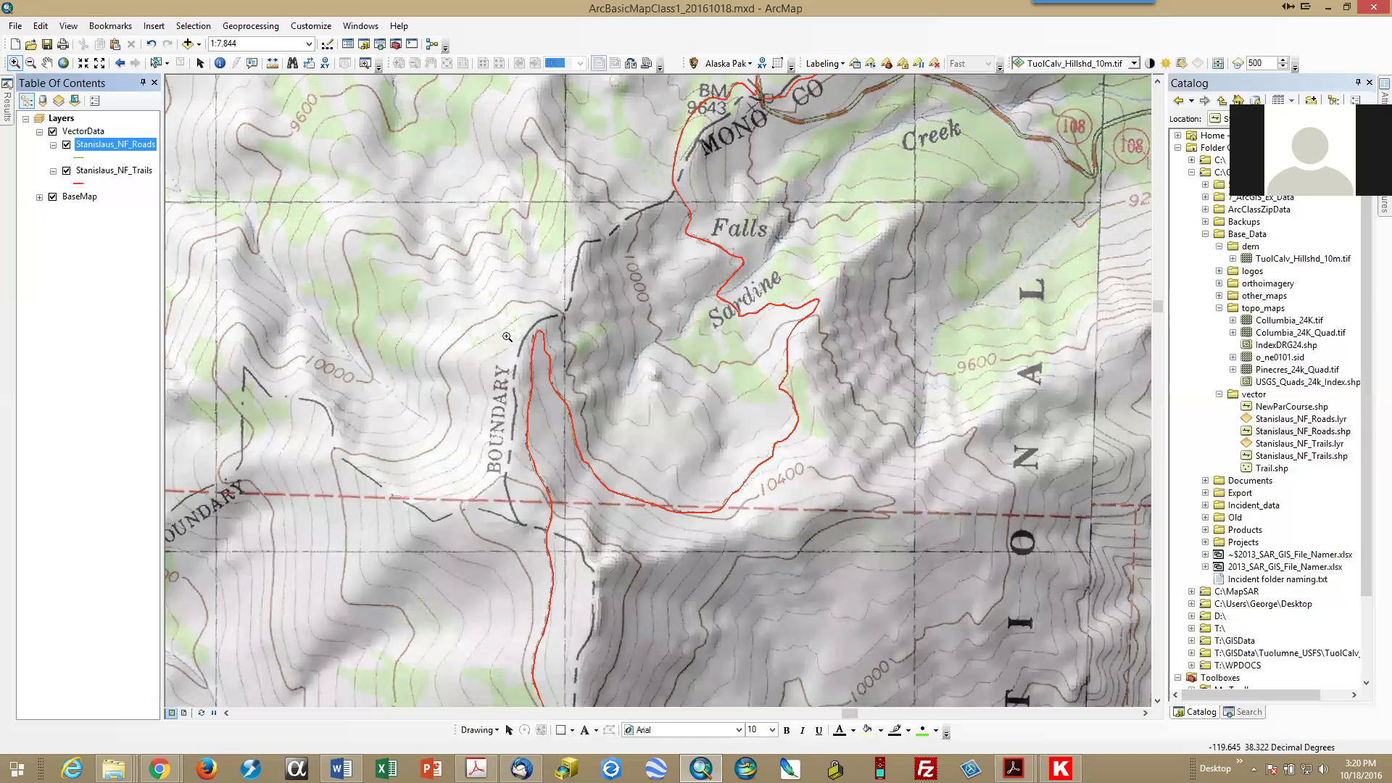
scroll(508, 337, down, 3)
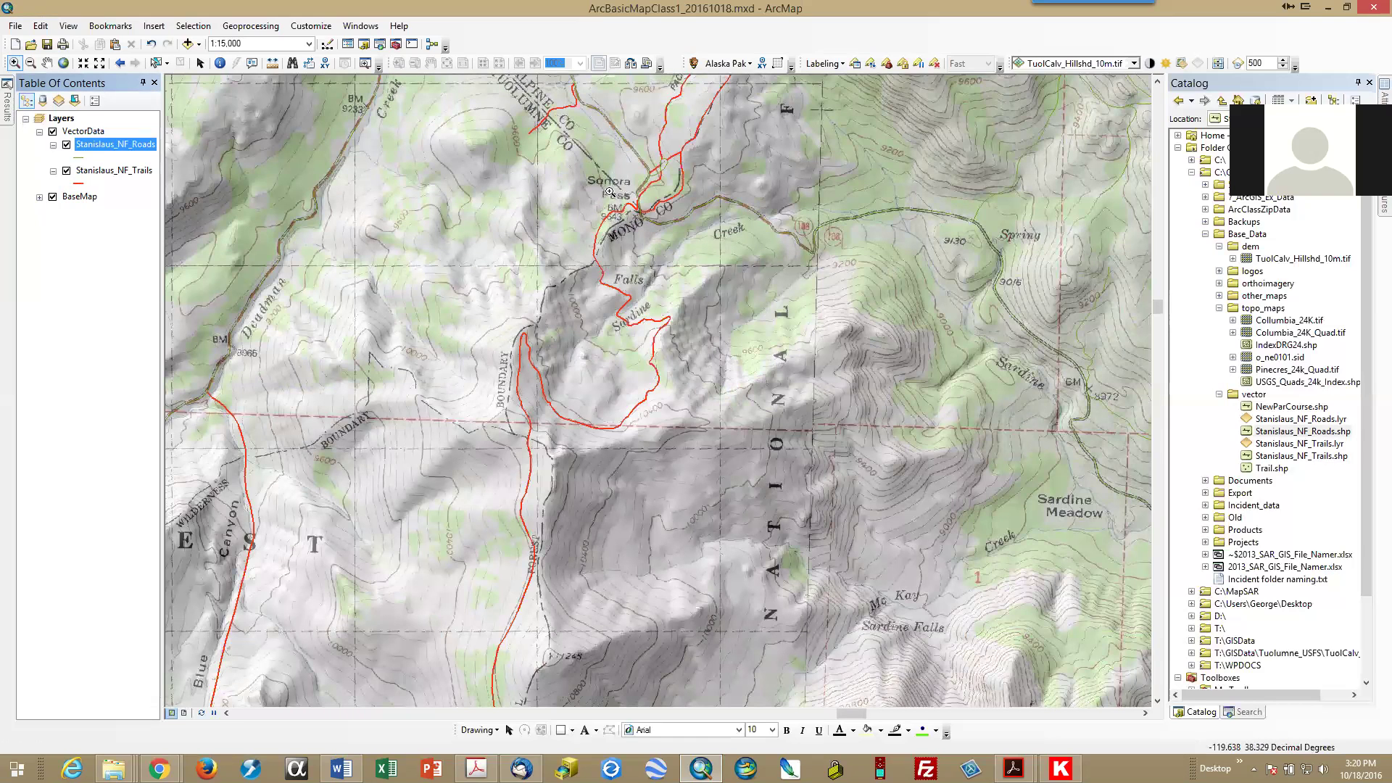
scroll(599, 263, down, 2)
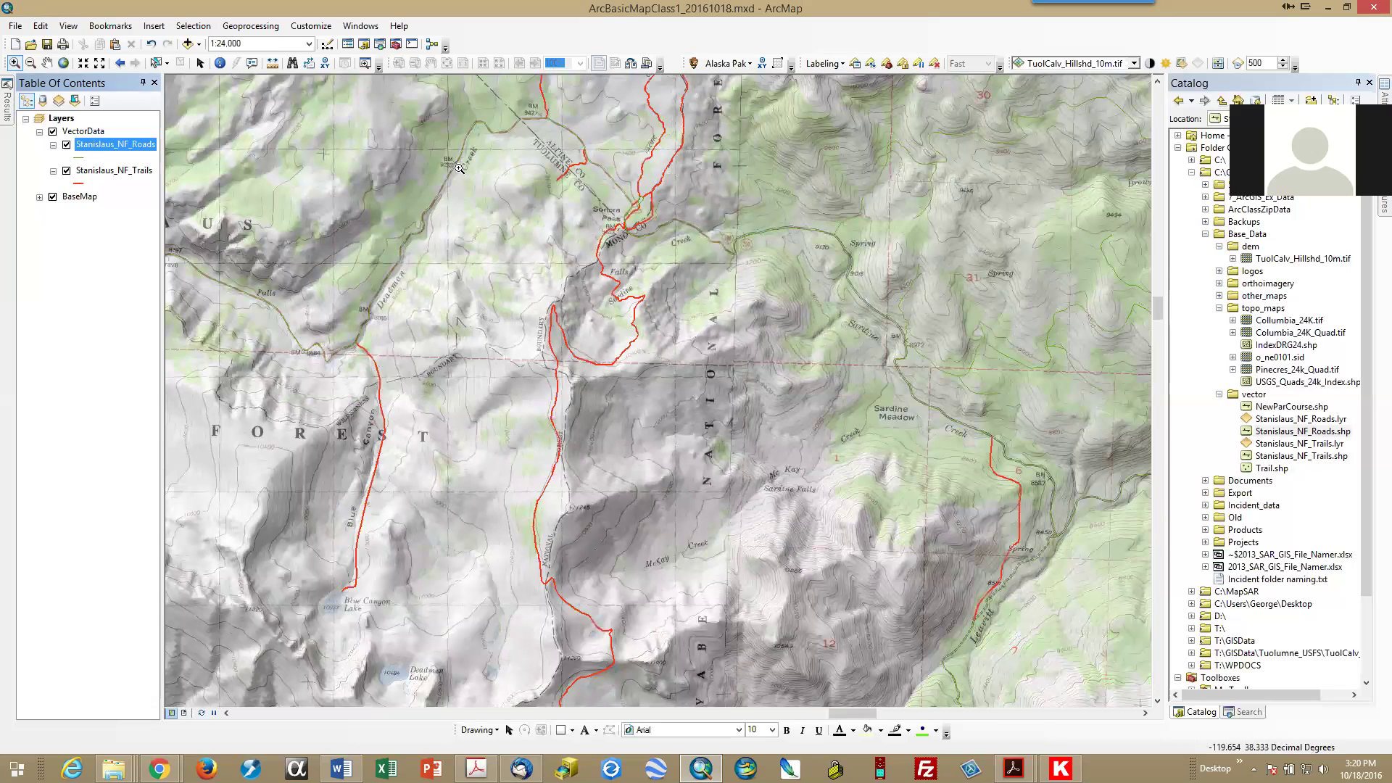
scroll(461, 208, up, 1)
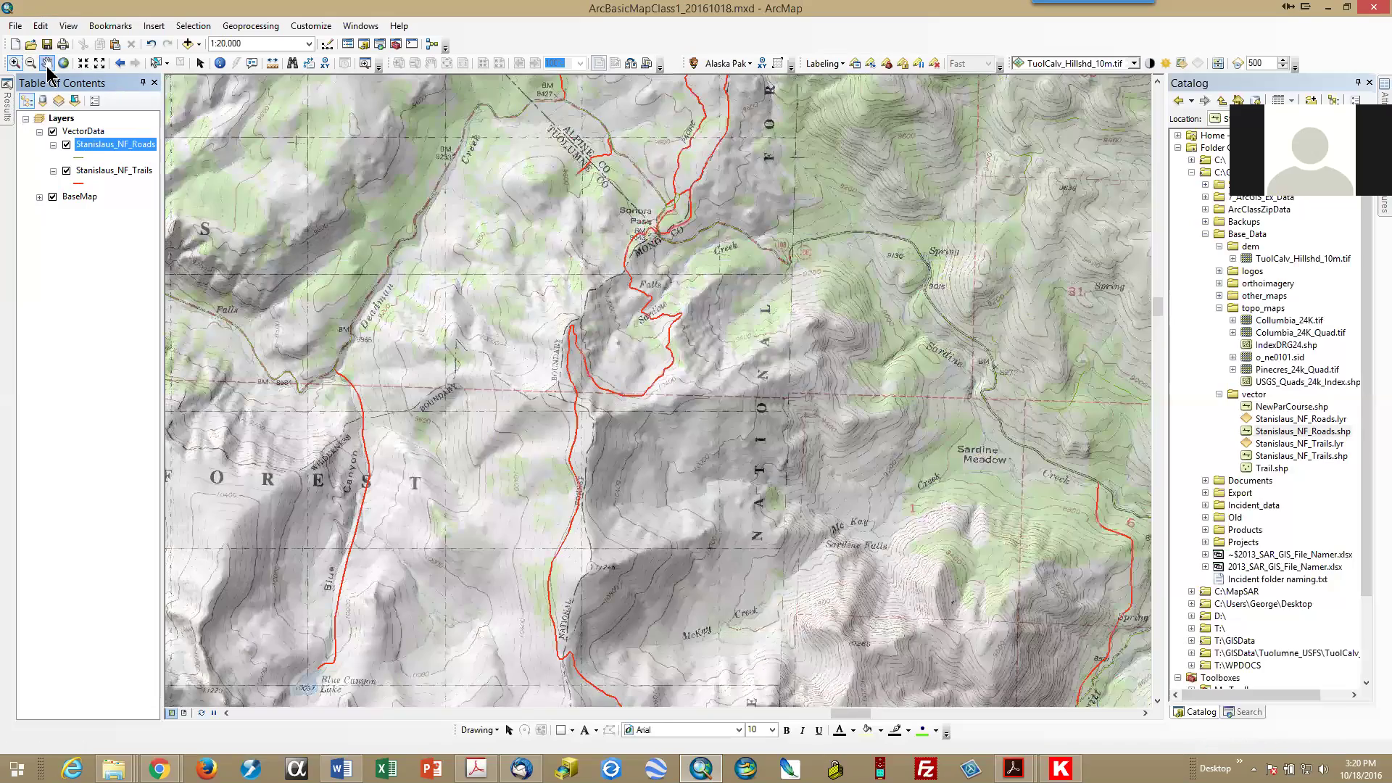
click(47, 63)
drag(458, 247, 545, 402)
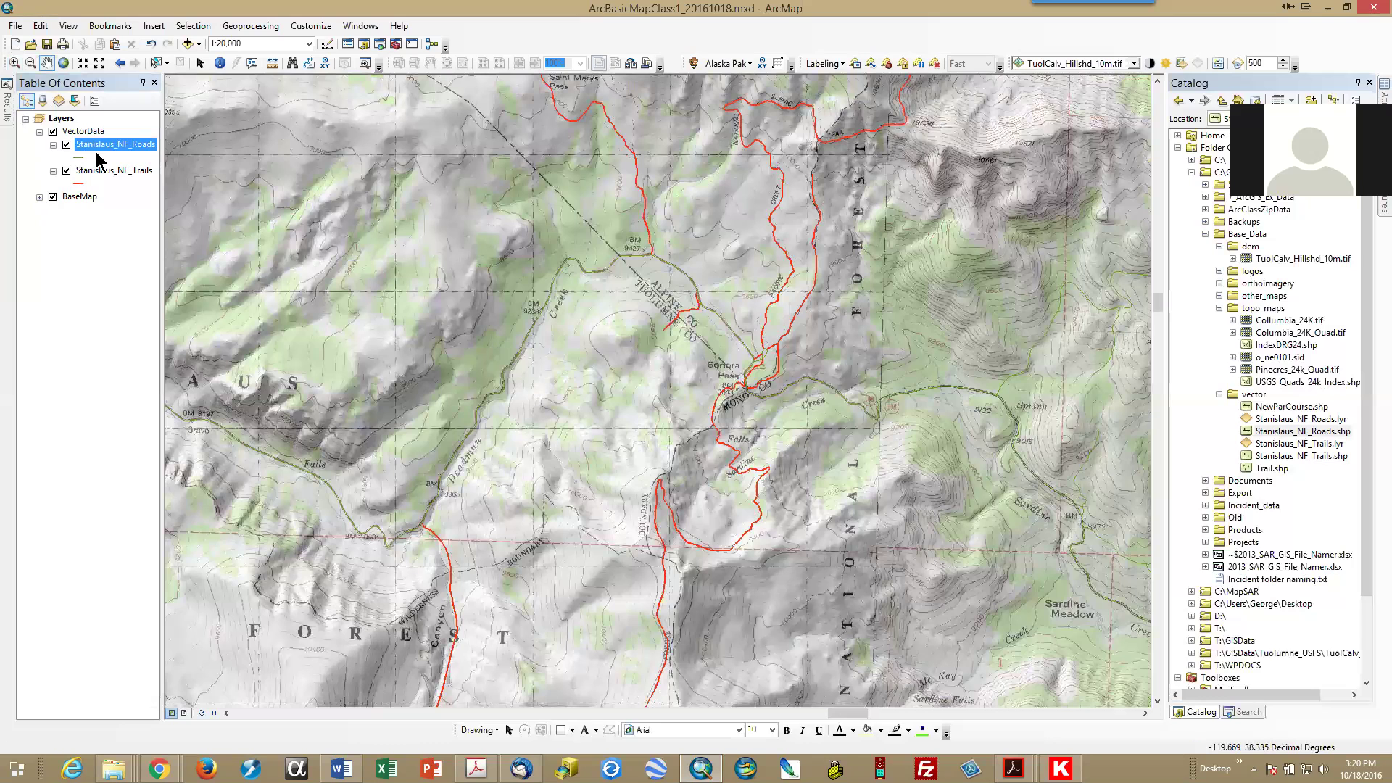
click(47, 45)
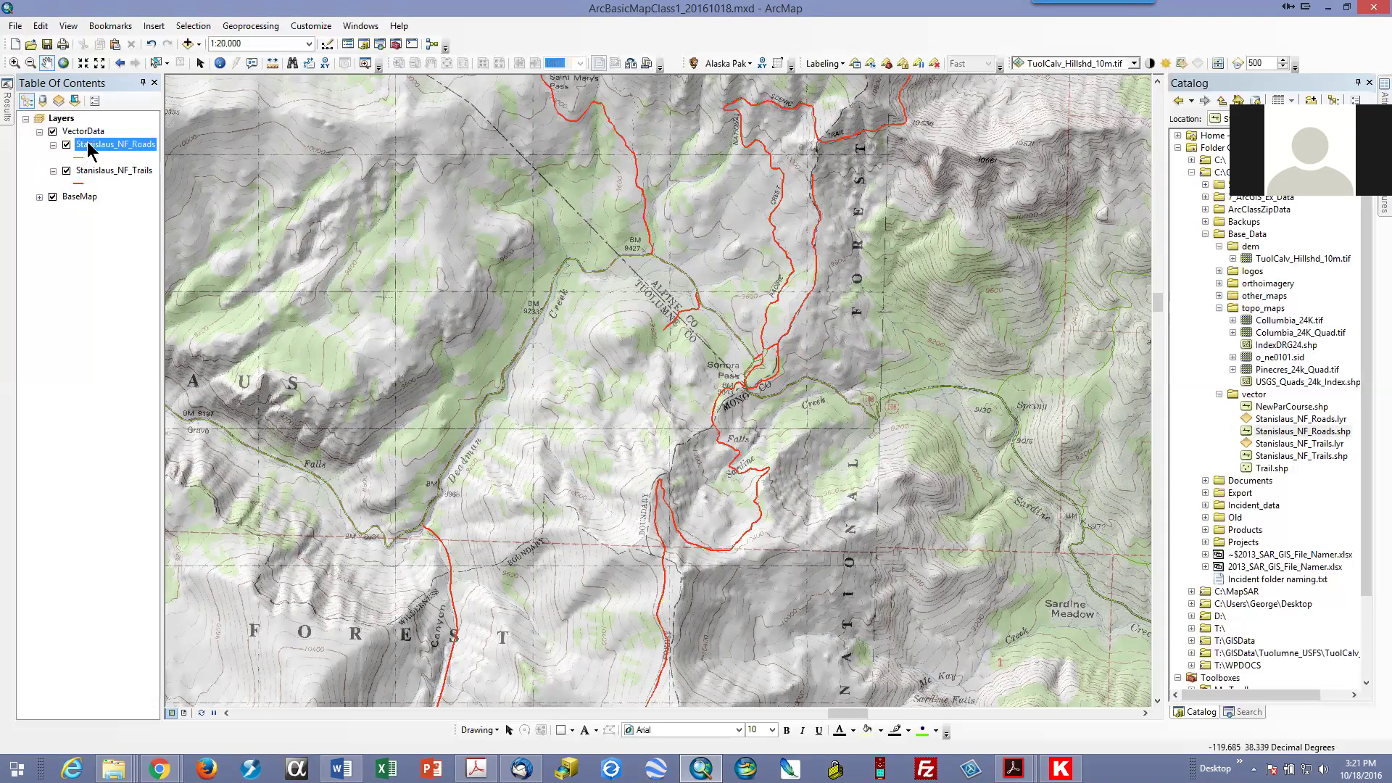
Open the attribute table of the Stanislaus_NF_Roads layer and place its window over the lower part of the map.
right_click(89, 148)
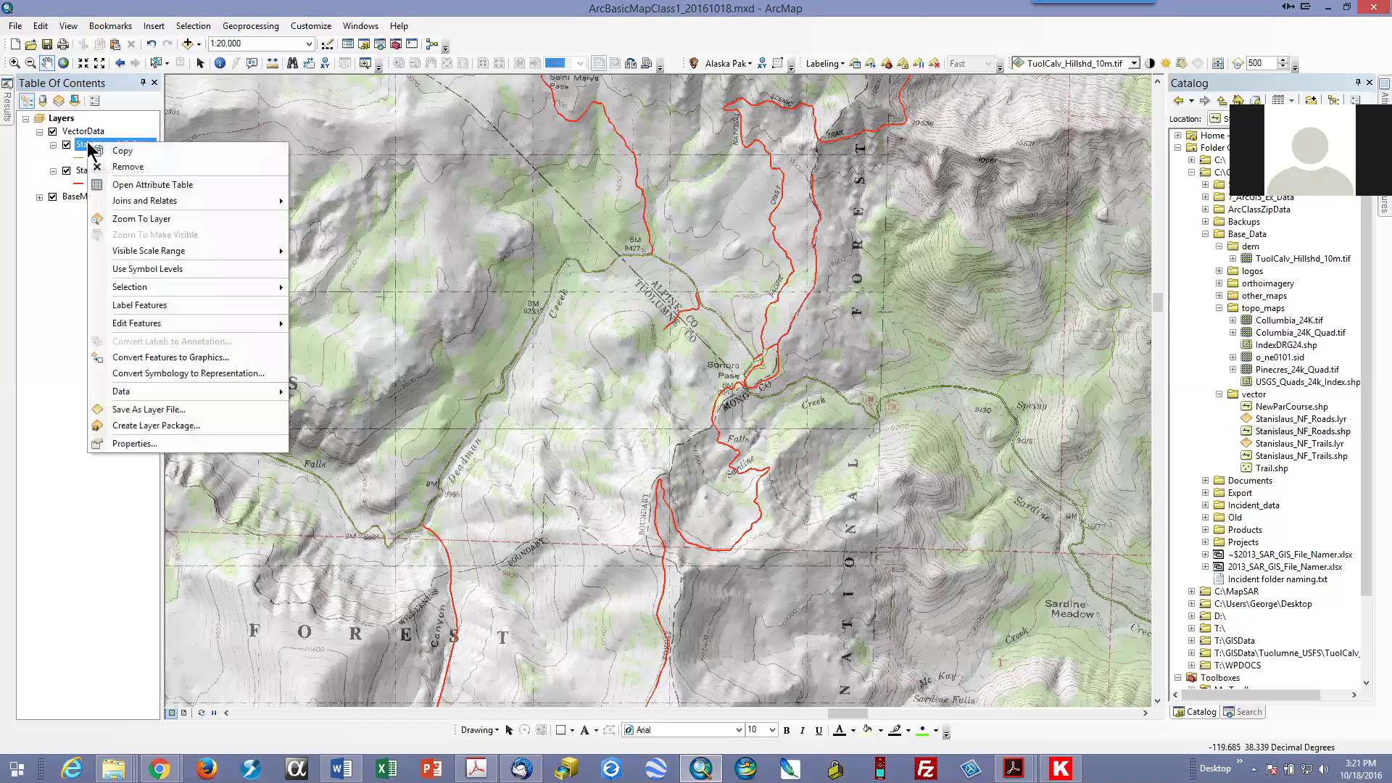
click(113, 185)
drag(601, 259, 544, 425)
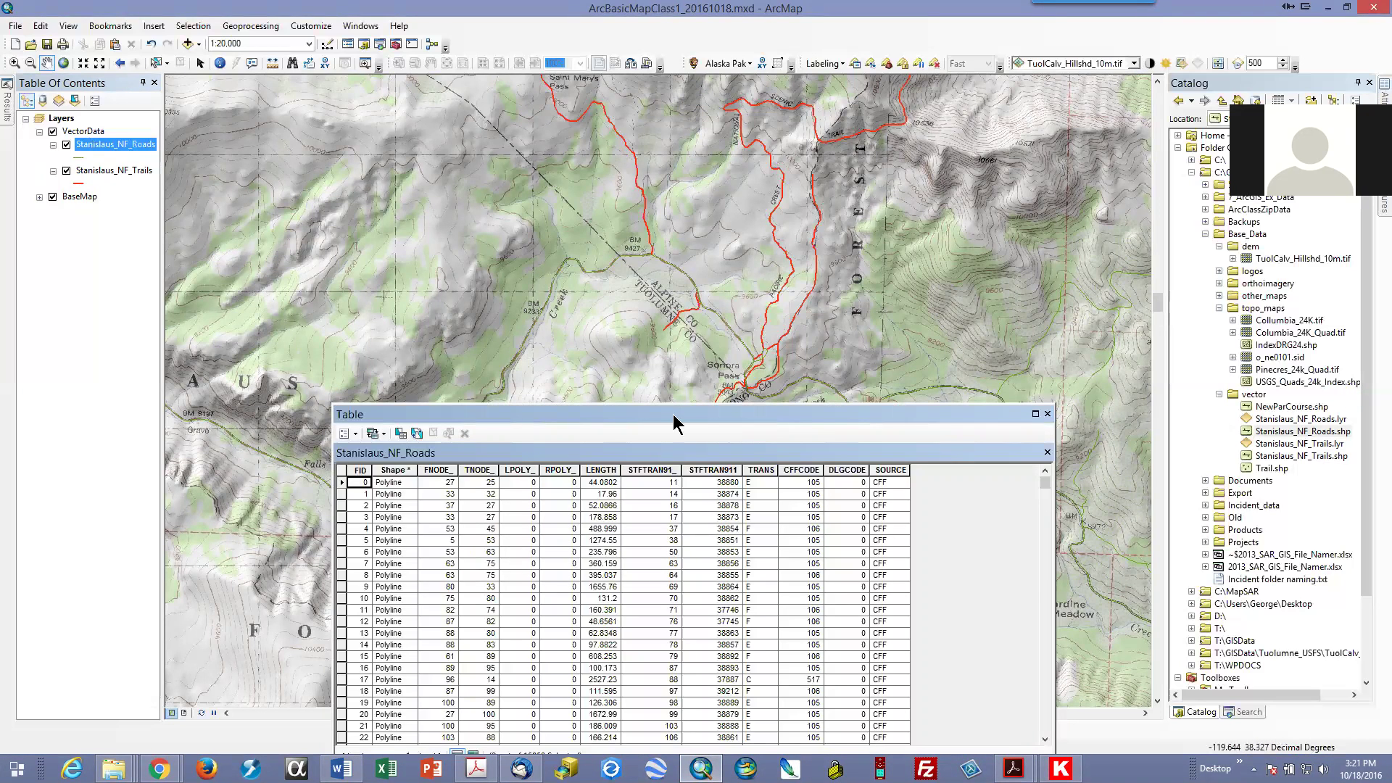
drag(672, 411, 369, 399)
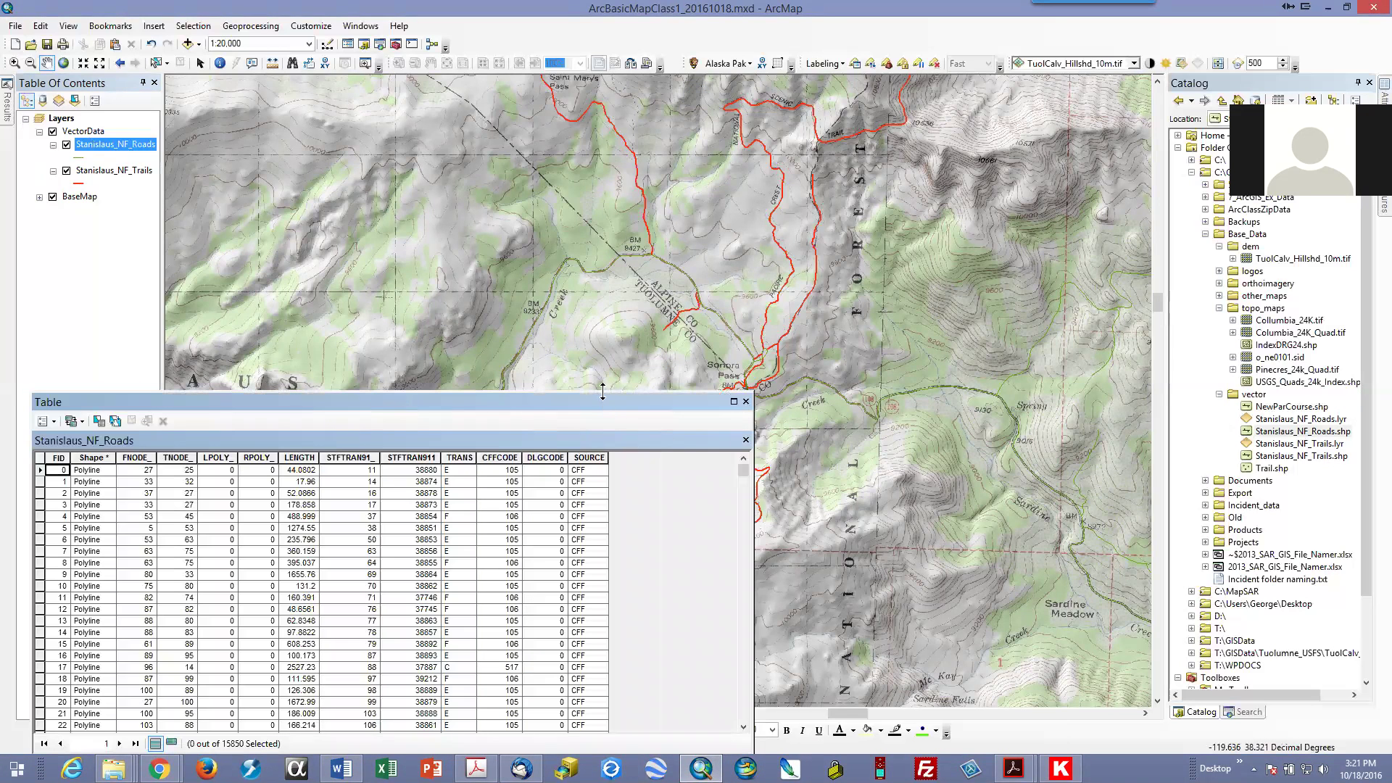
mouse_move(603, 391)
mouse_down()
mouse_move(596, 450)
mouse_move(589, 399)
mouse_up()
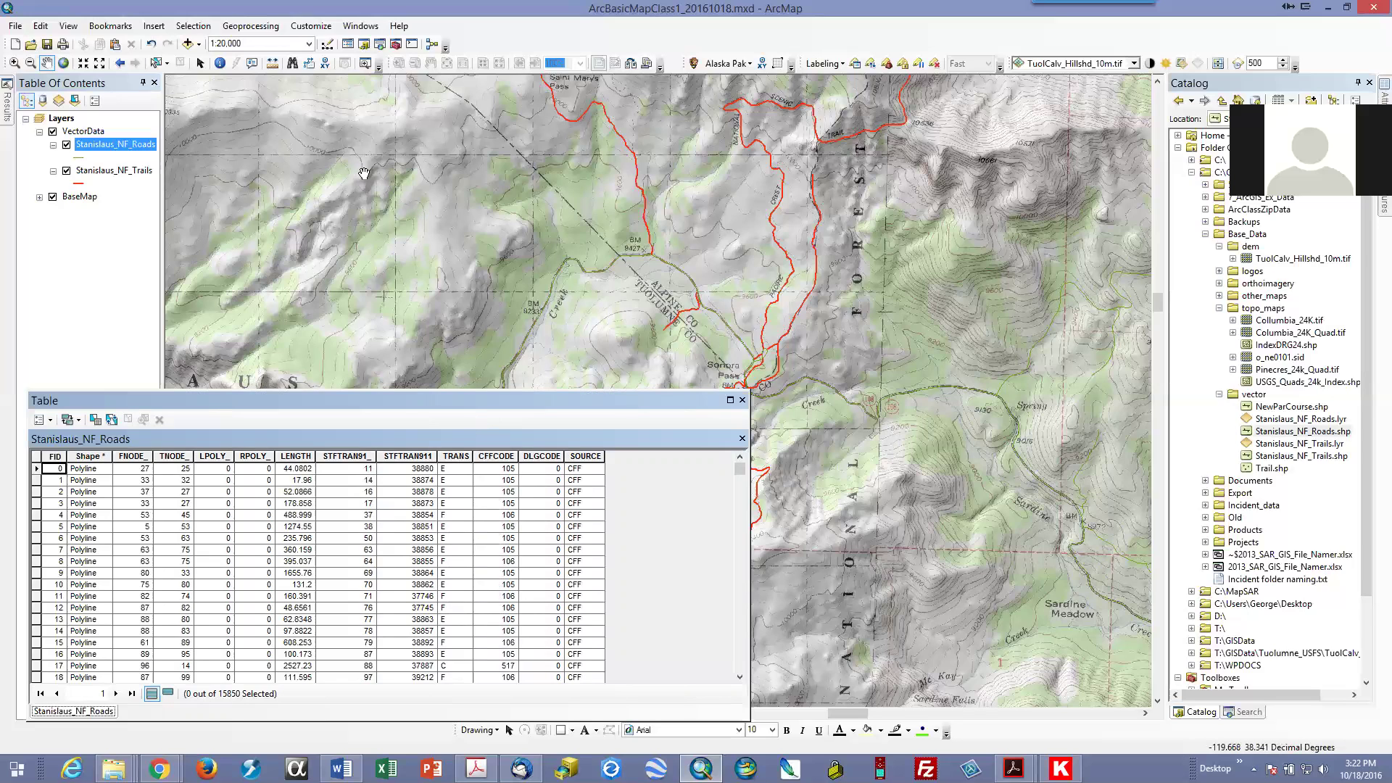
Select the road segment along Deadman Creek and limit the roads attribute table to selected records.
click(156, 66)
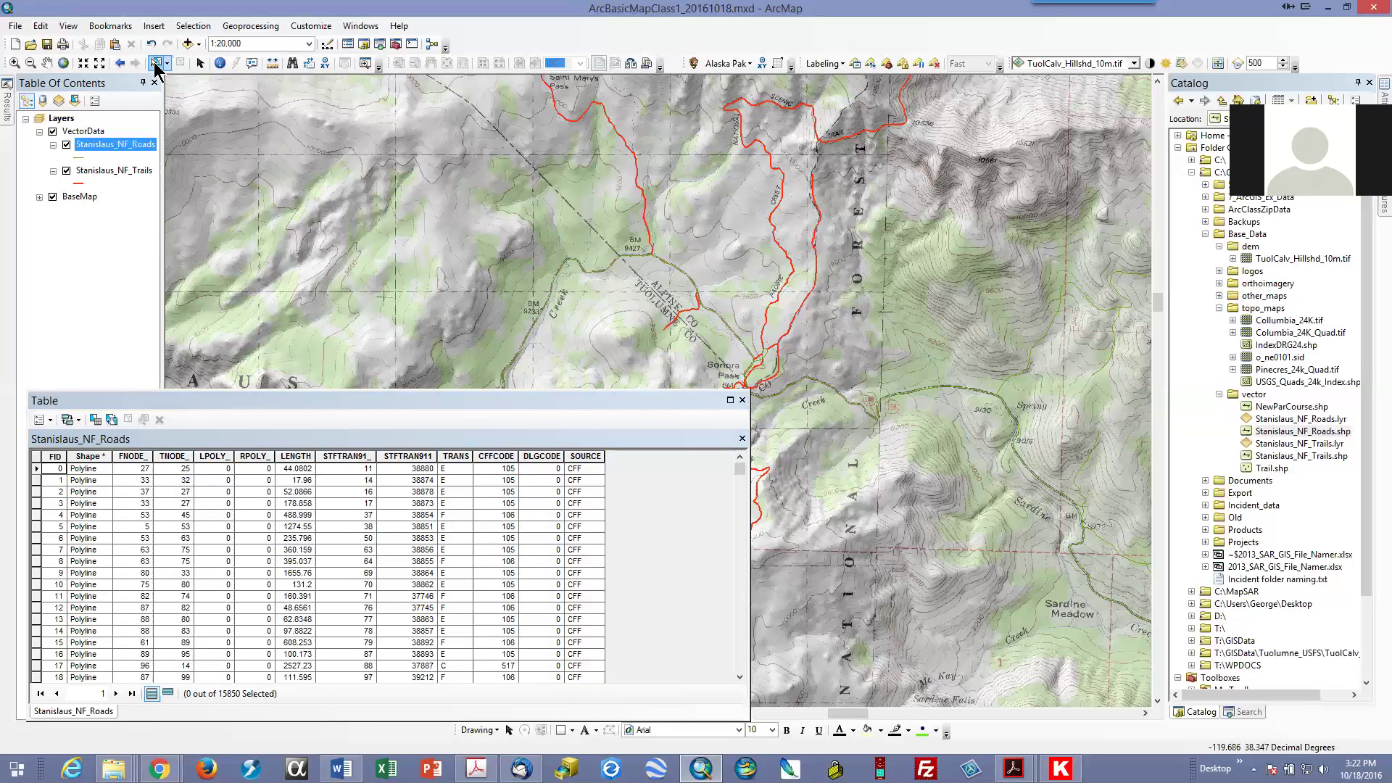
click(541, 289)
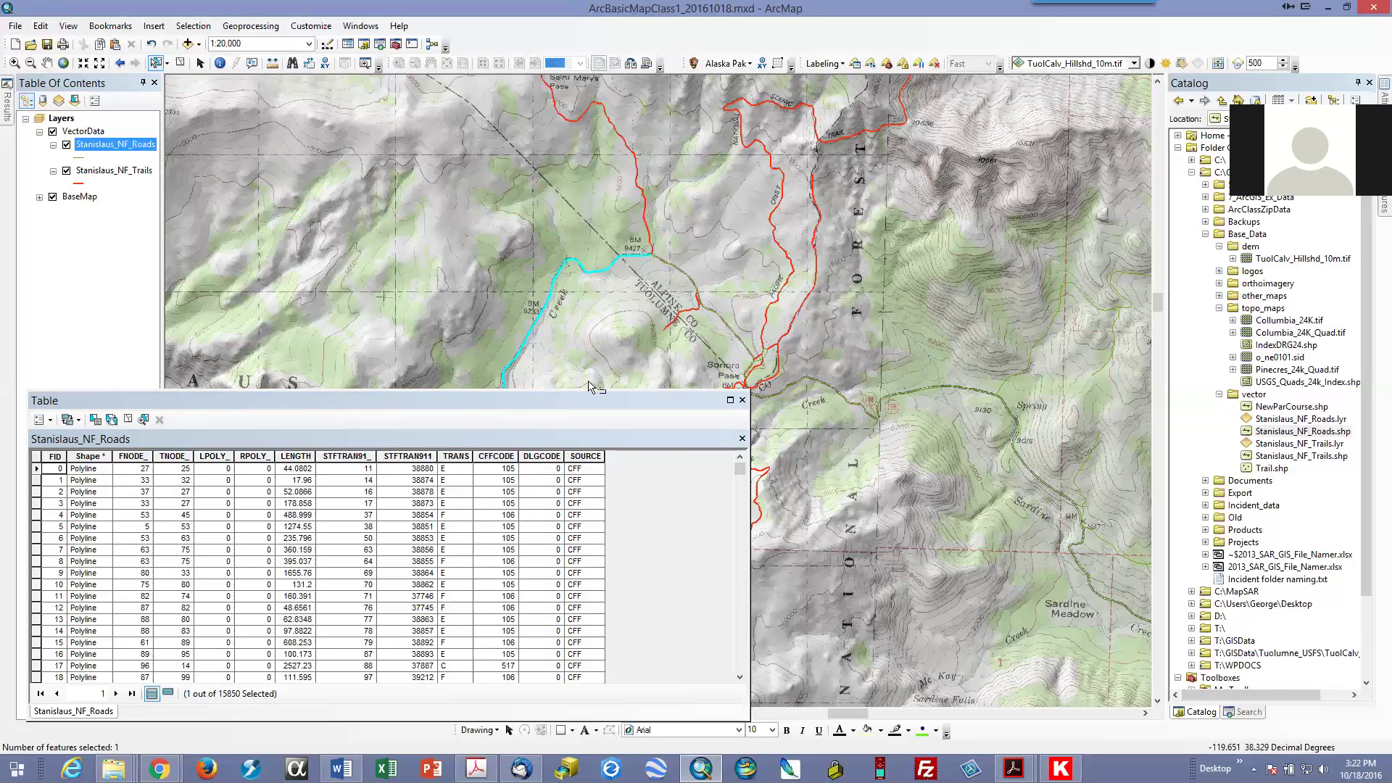
drag(599, 401, 664, 503)
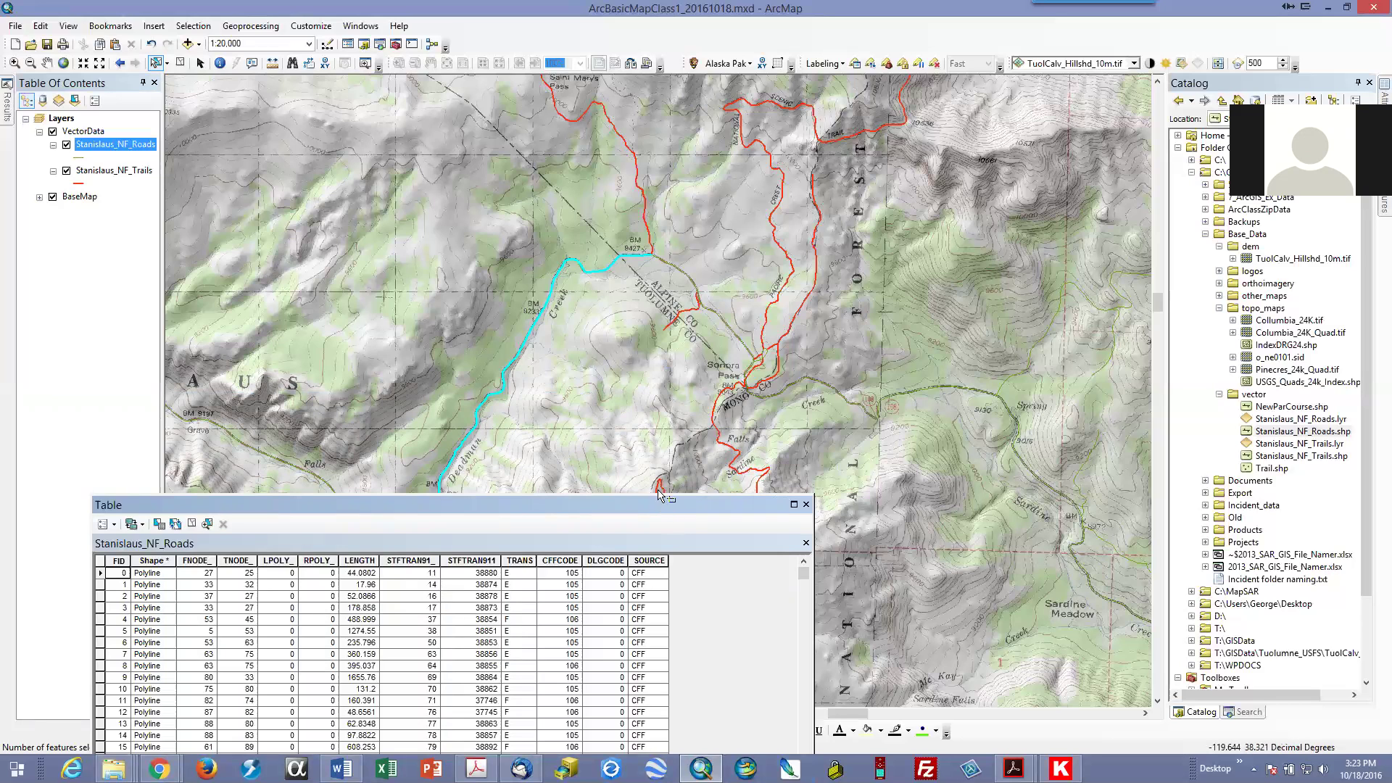
drag(646, 512, 613, 385)
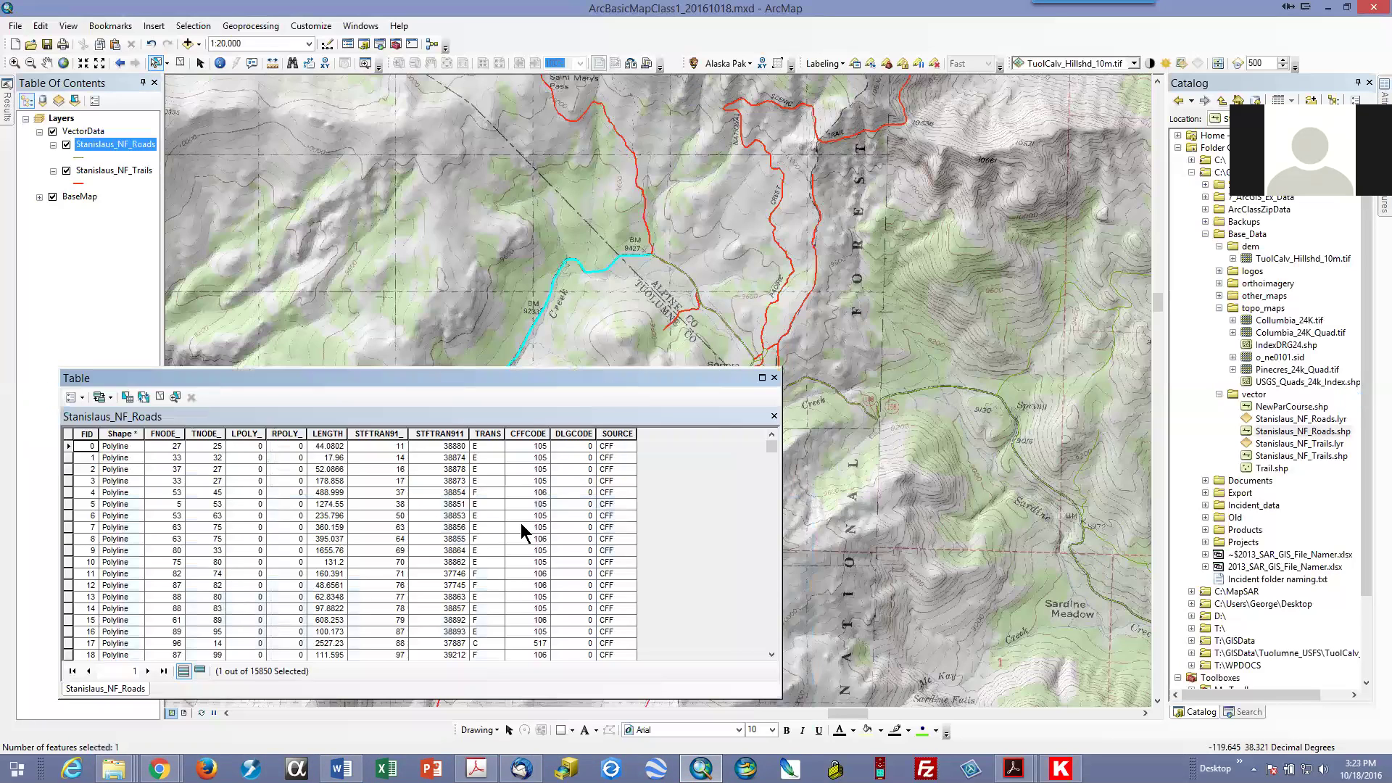
click(201, 672)
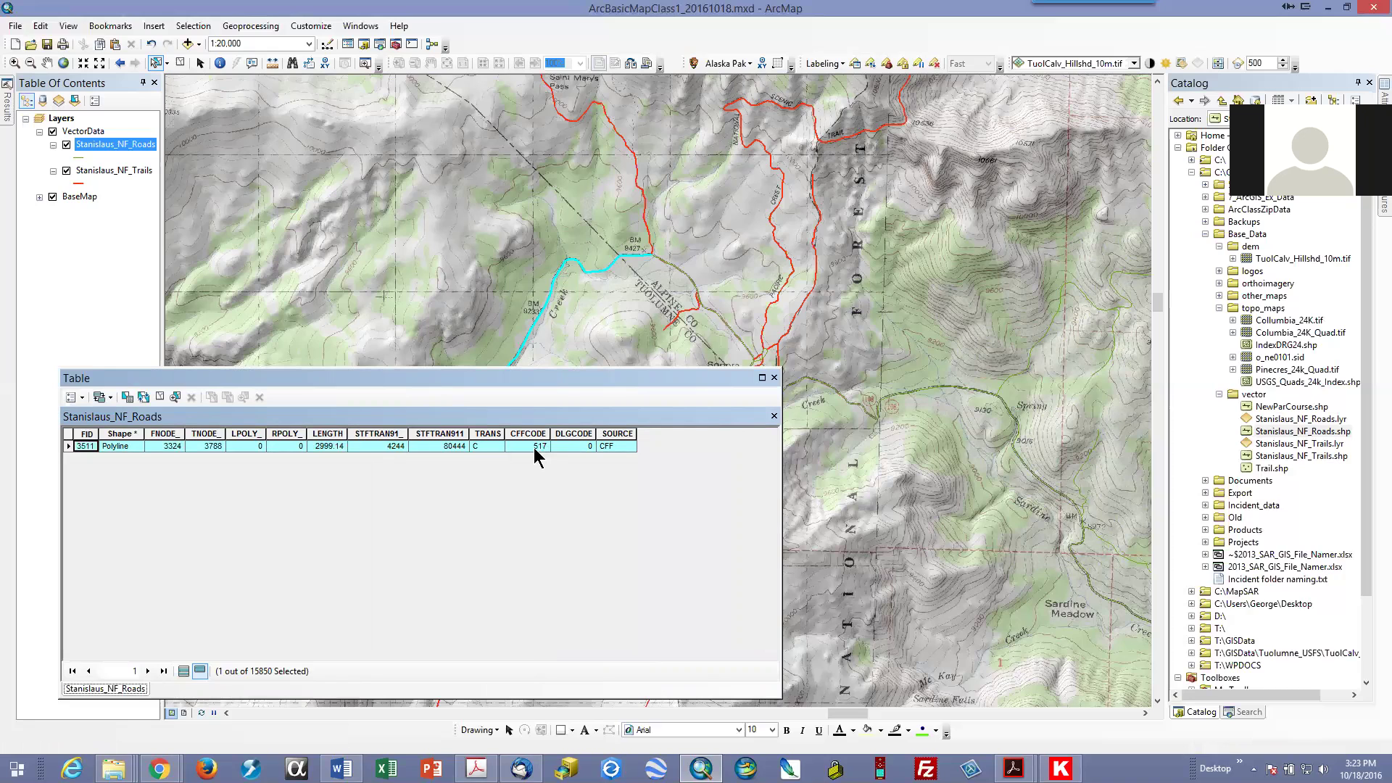
Add the two road segments toward Sonora Pass and one segment east of the pass to the selection to compare their attributes.
drag(518, 378, 502, 468)
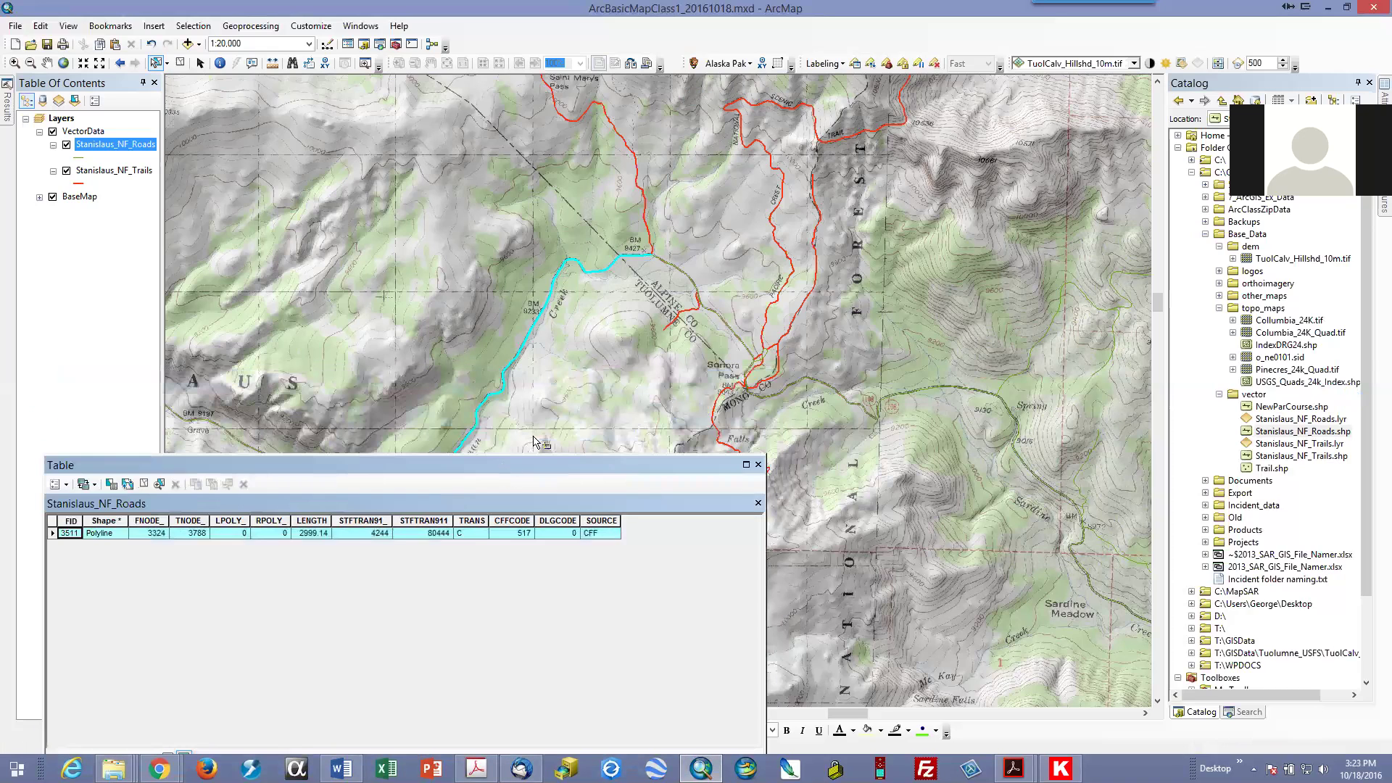
shift+click(688, 278)
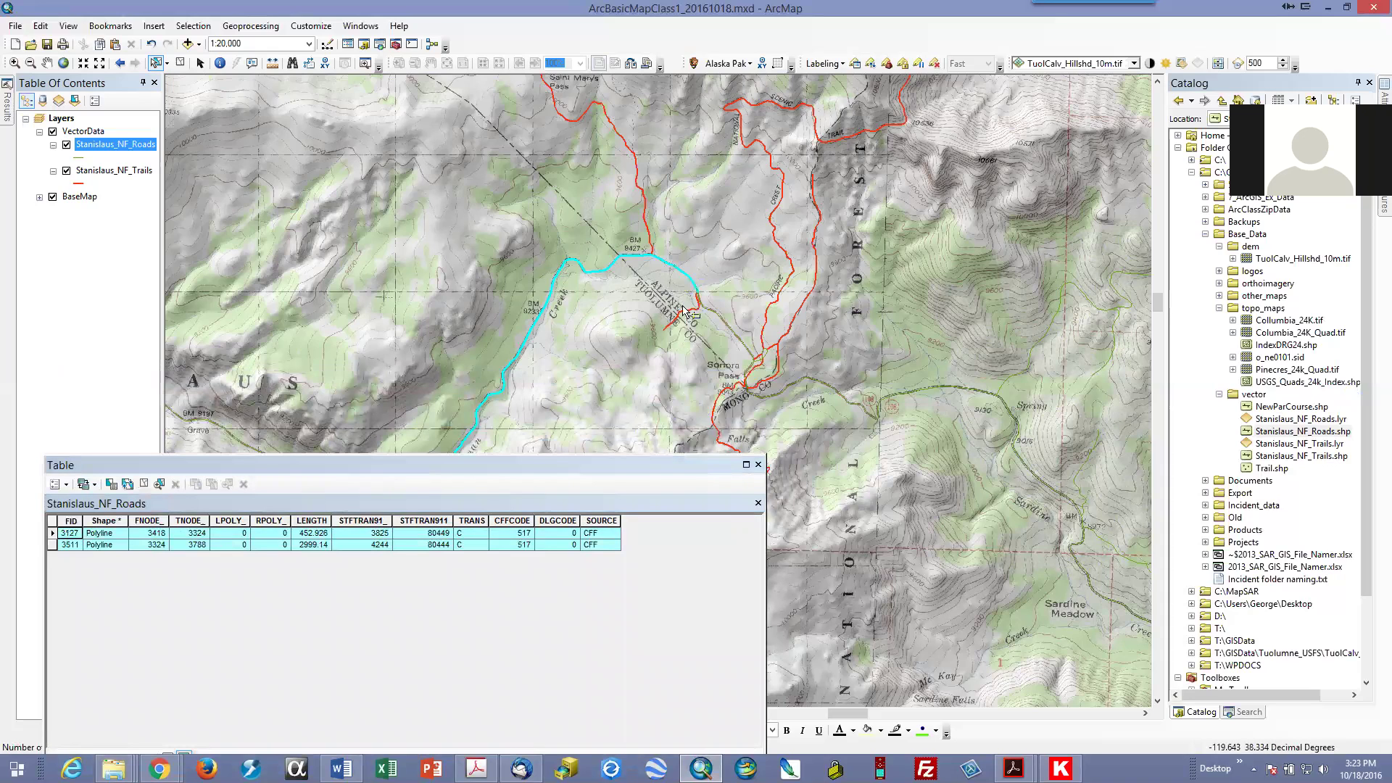
shift+click(724, 350)
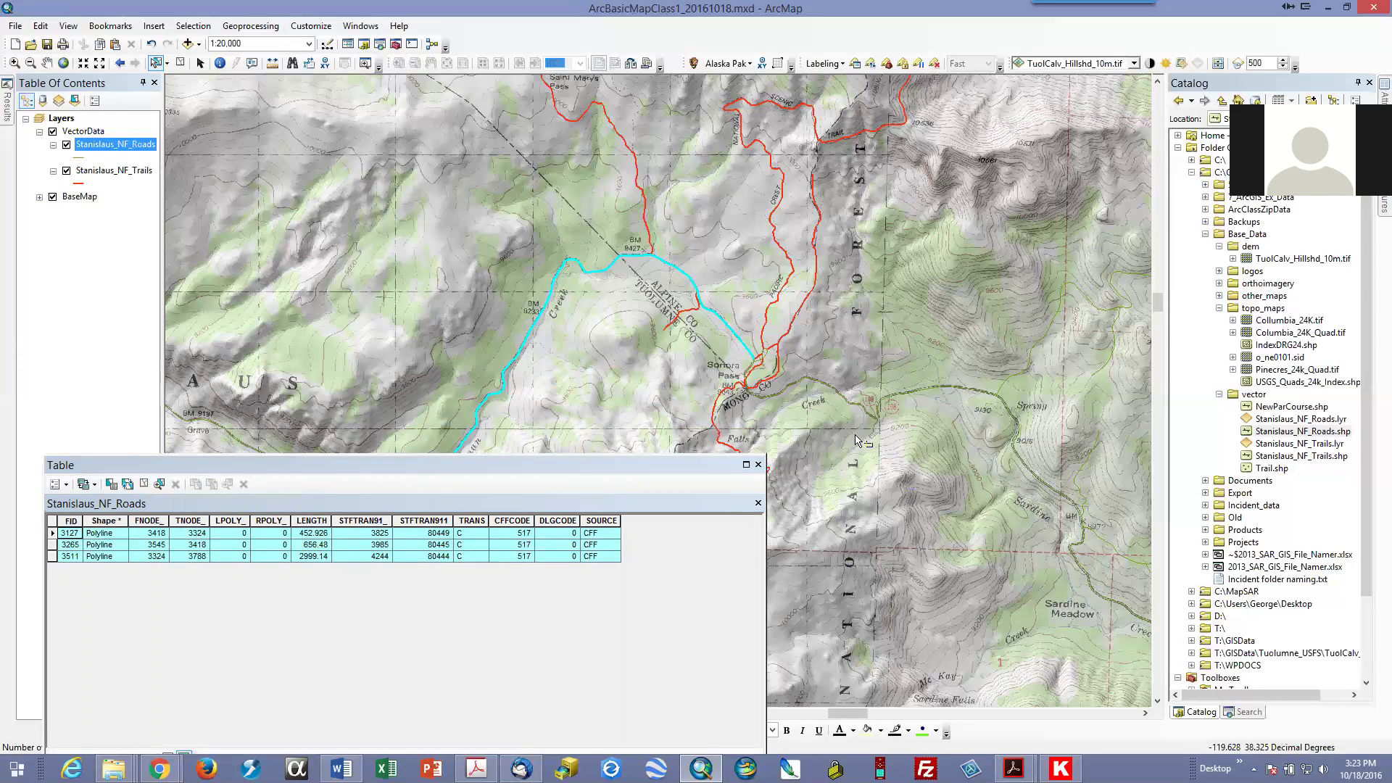
shift+click(934, 420)
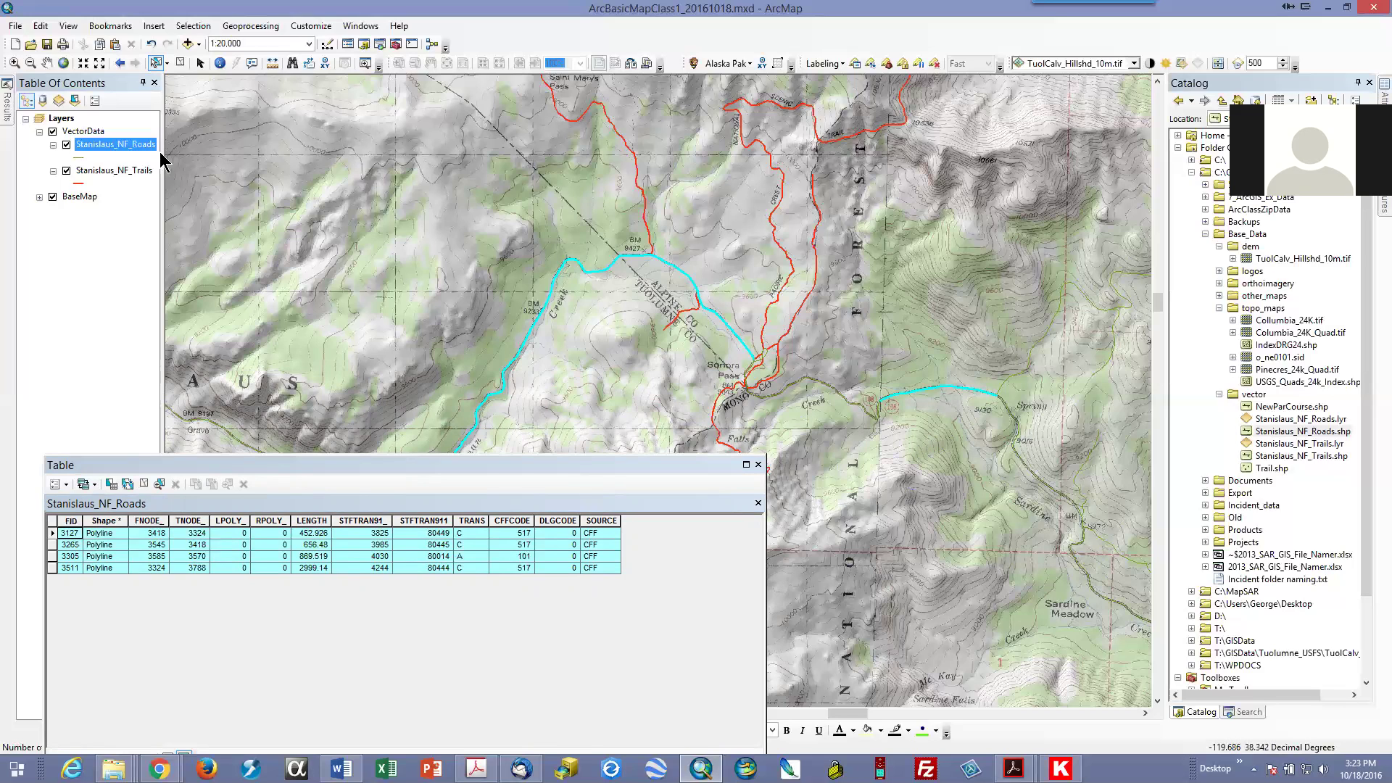
Clear the road selection and select the segment continuing south from the Leavitt trail plus the road running northeast from the nearby junction.
click(47, 63)
drag(916, 566, 720, 336)
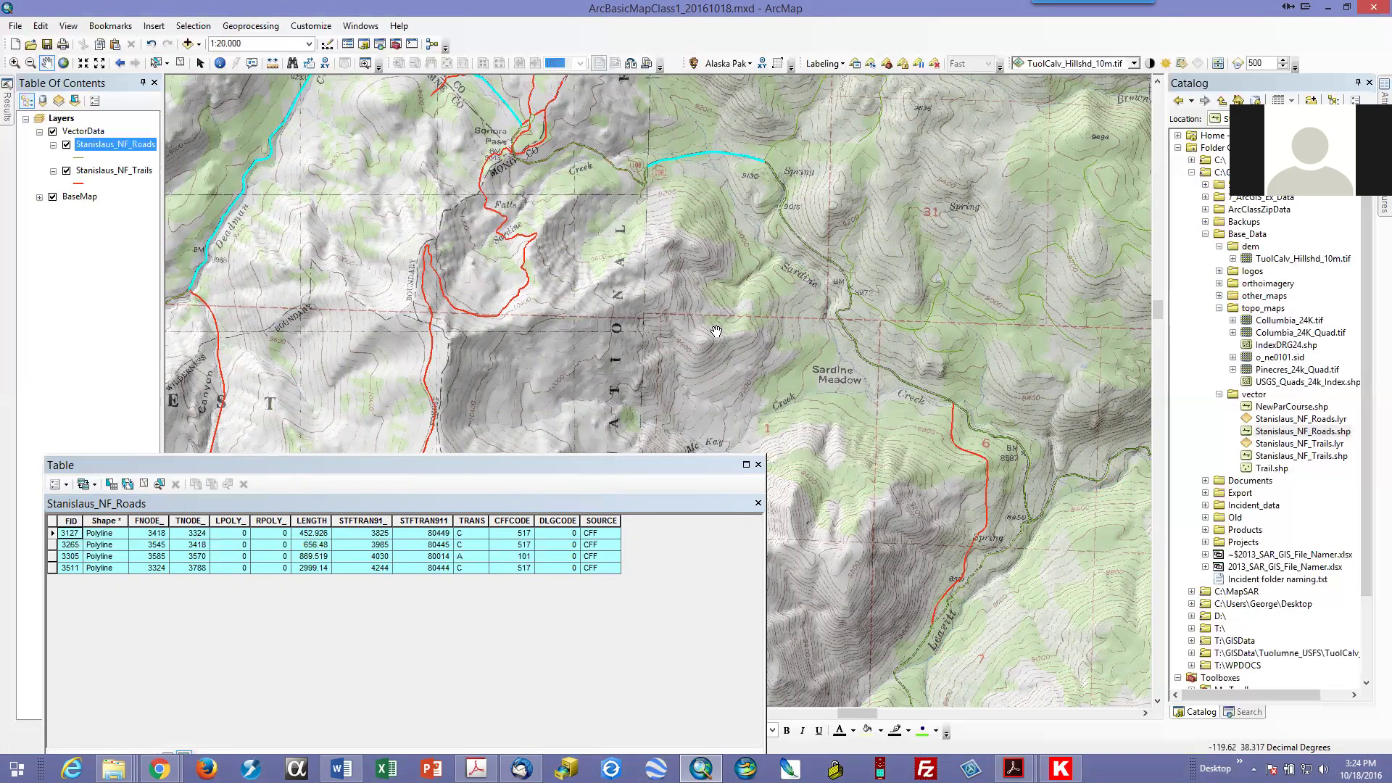
drag(627, 312, 509, 273)
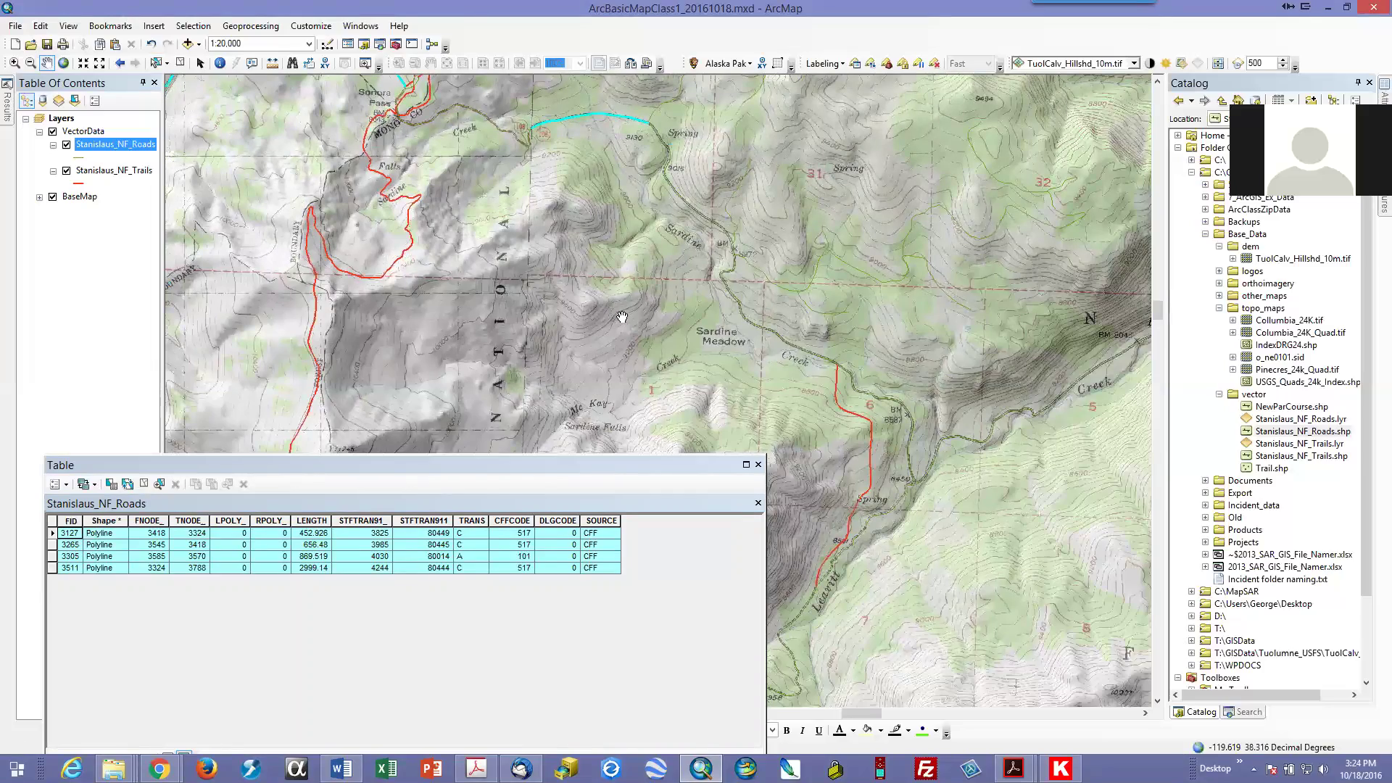
drag(614, 326, 678, 227)
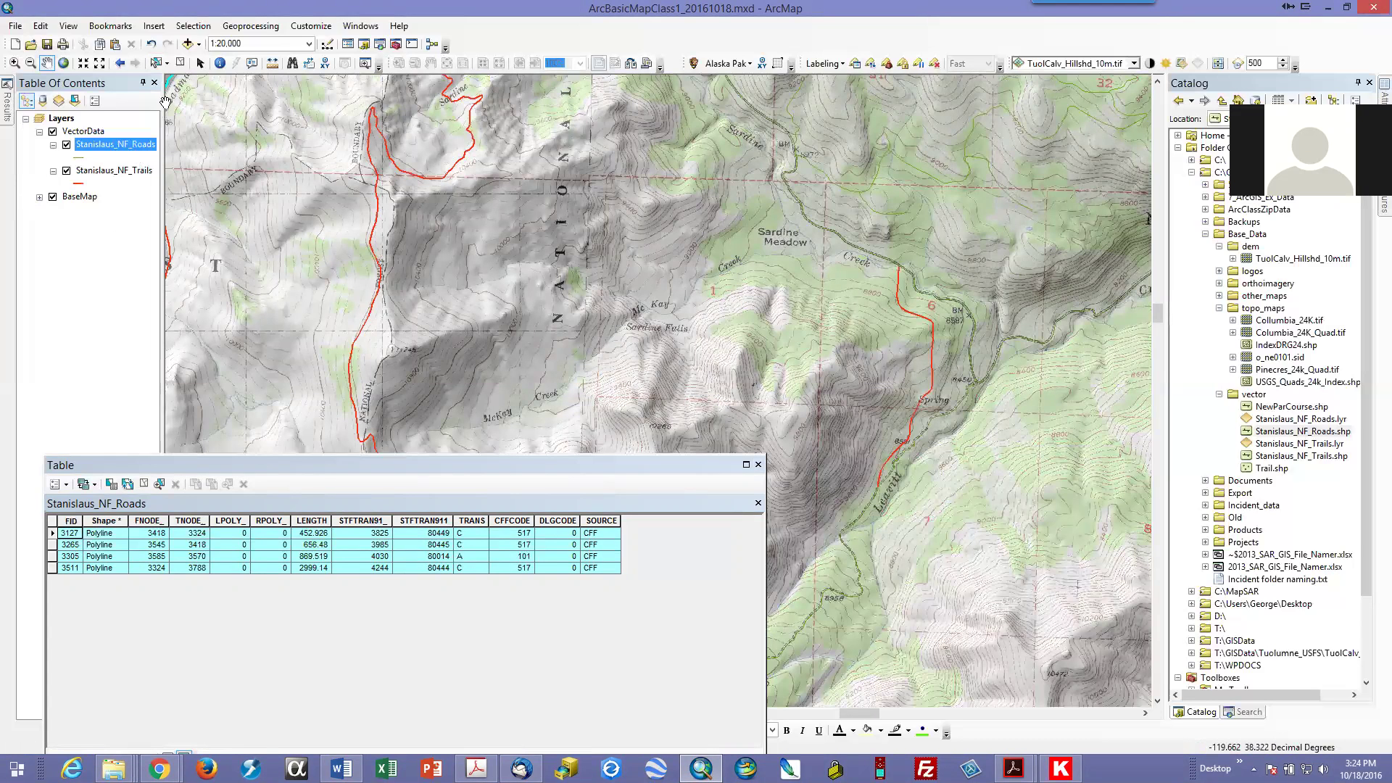
click(180, 64)
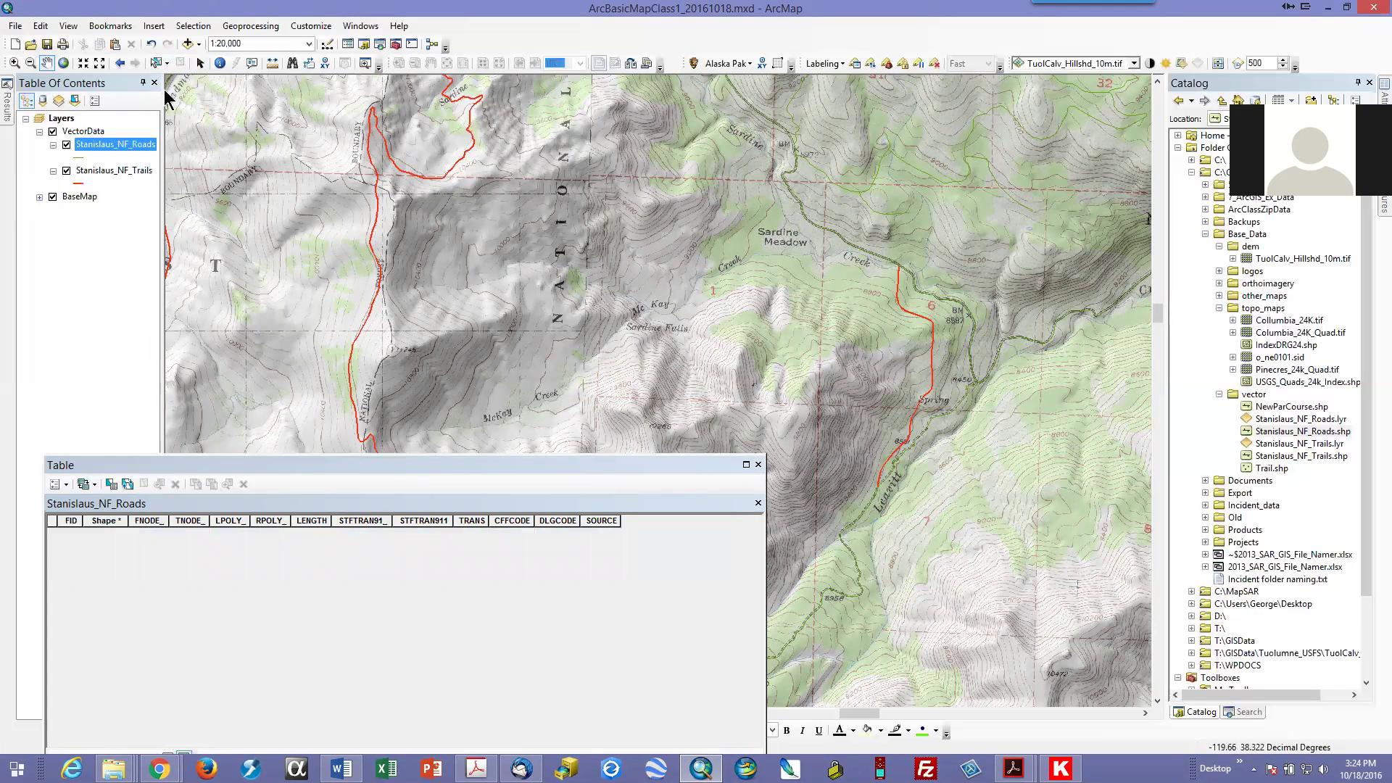
click(156, 63)
drag(831, 524, 911, 580)
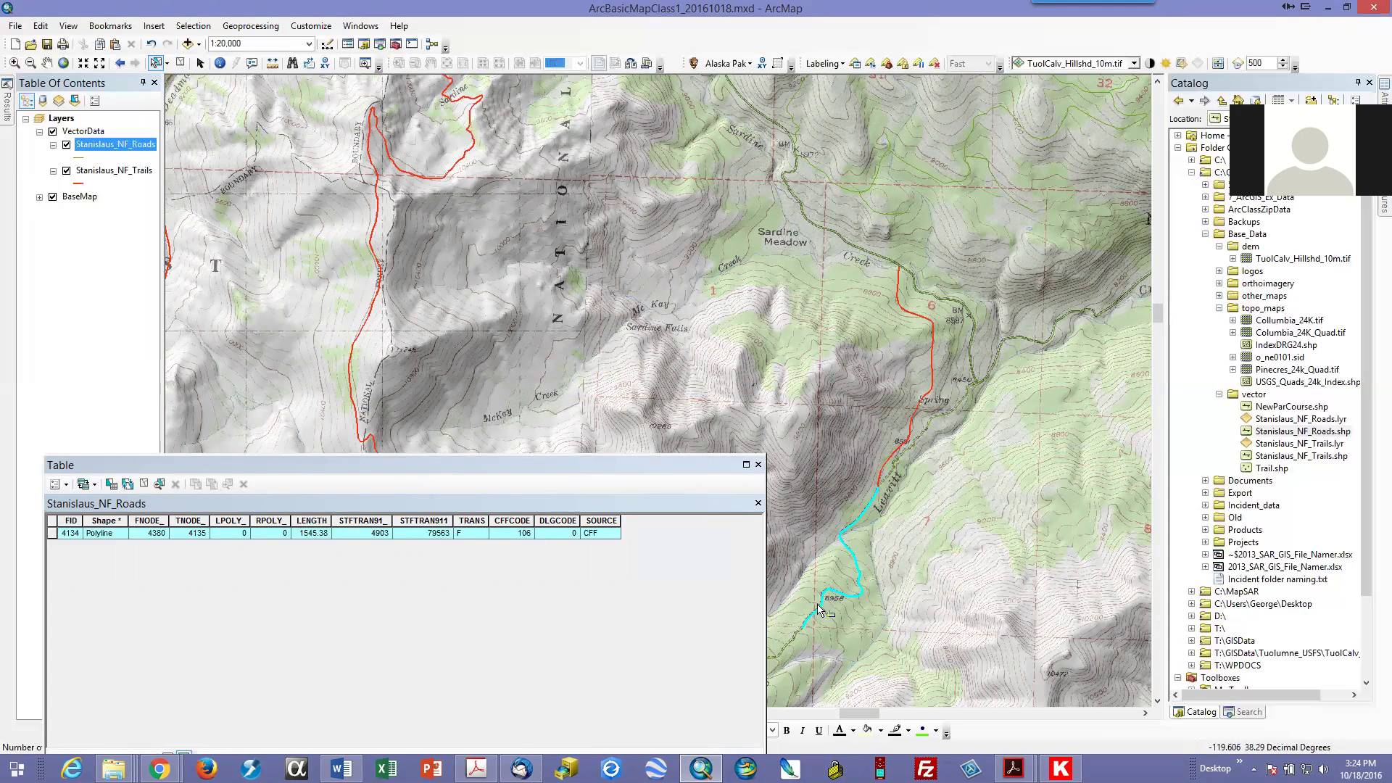
drag(1000, 330, 1070, 385)
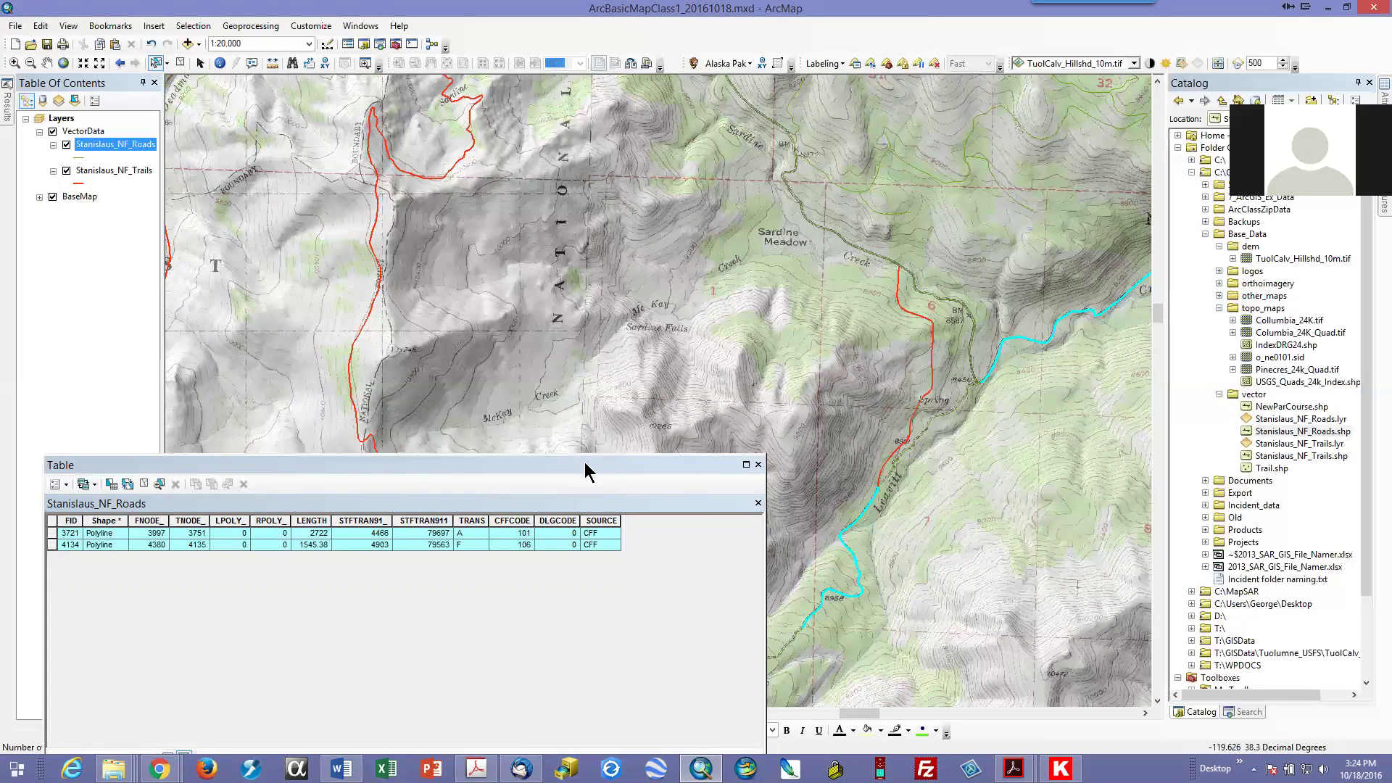
Add the Stanislaus_NF_Roads segment in the northwest and the segments just east of the trail junction to the selection to compare their TRANS codes.
drag(589, 471, 900, 370)
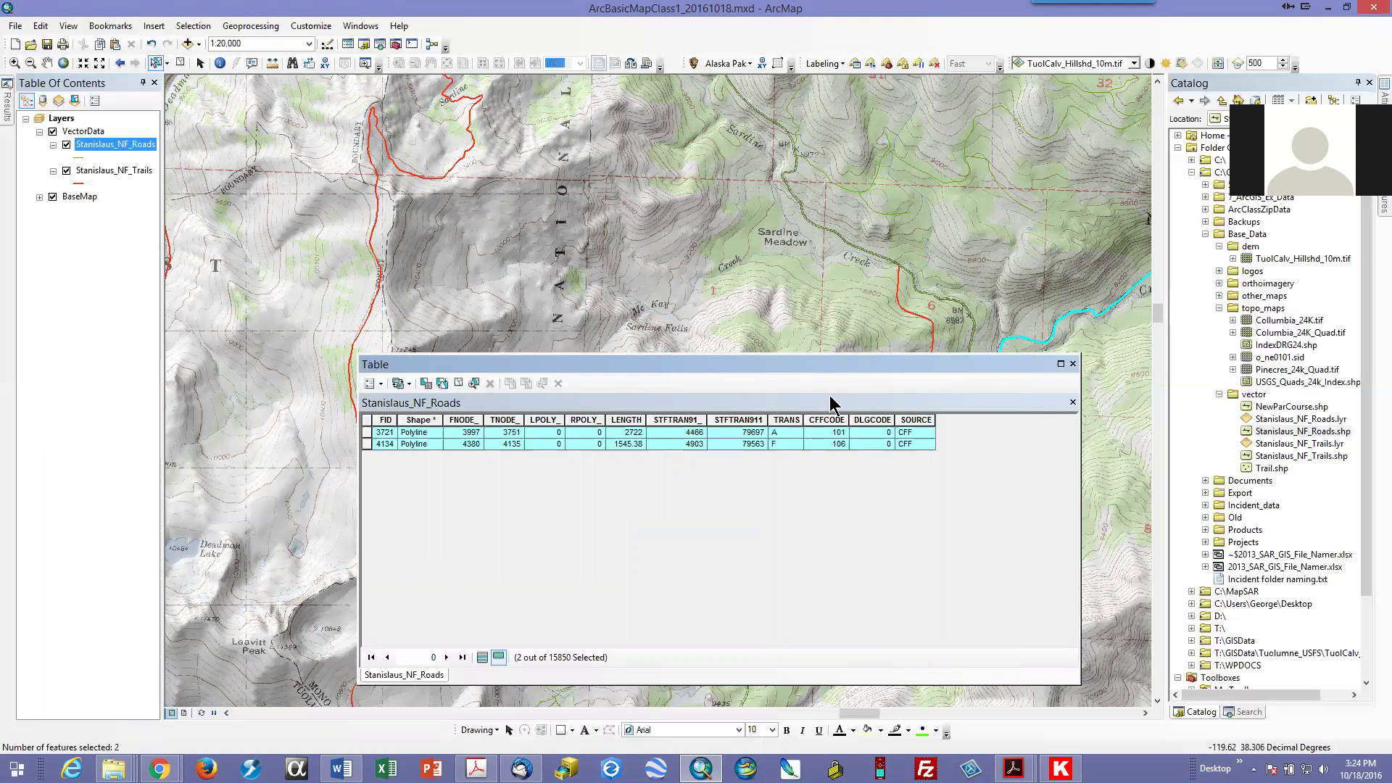
scroll(773, 267, down, 2)
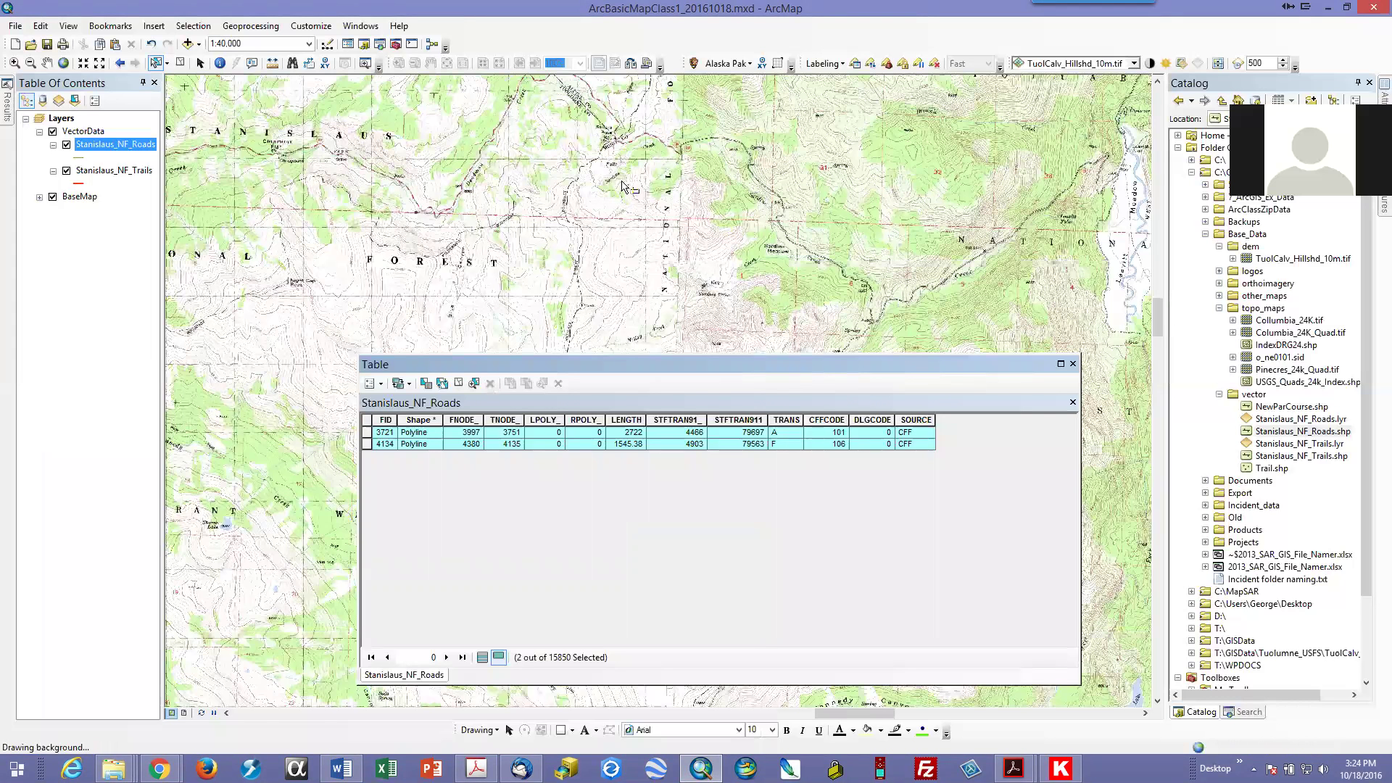
shift+click(496, 150)
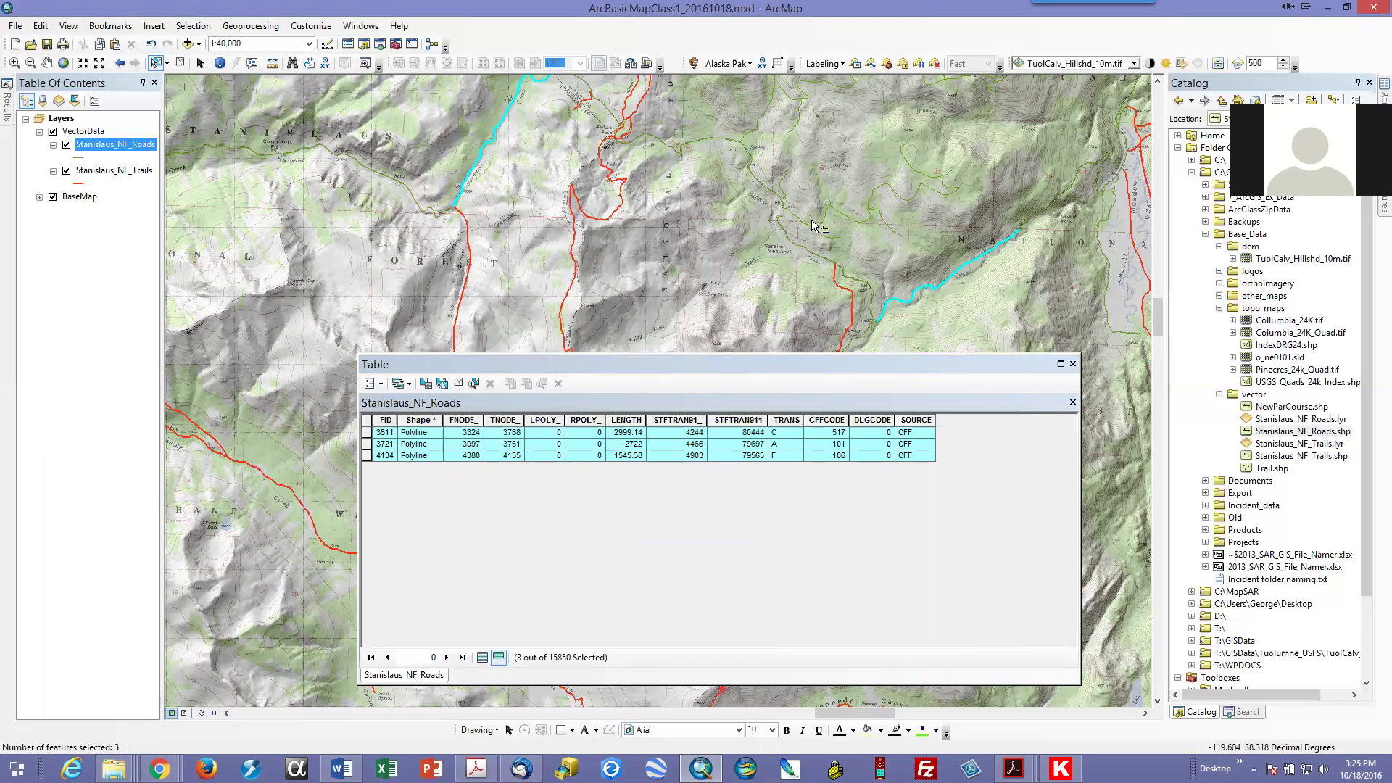
drag(661, 138, 697, 164)
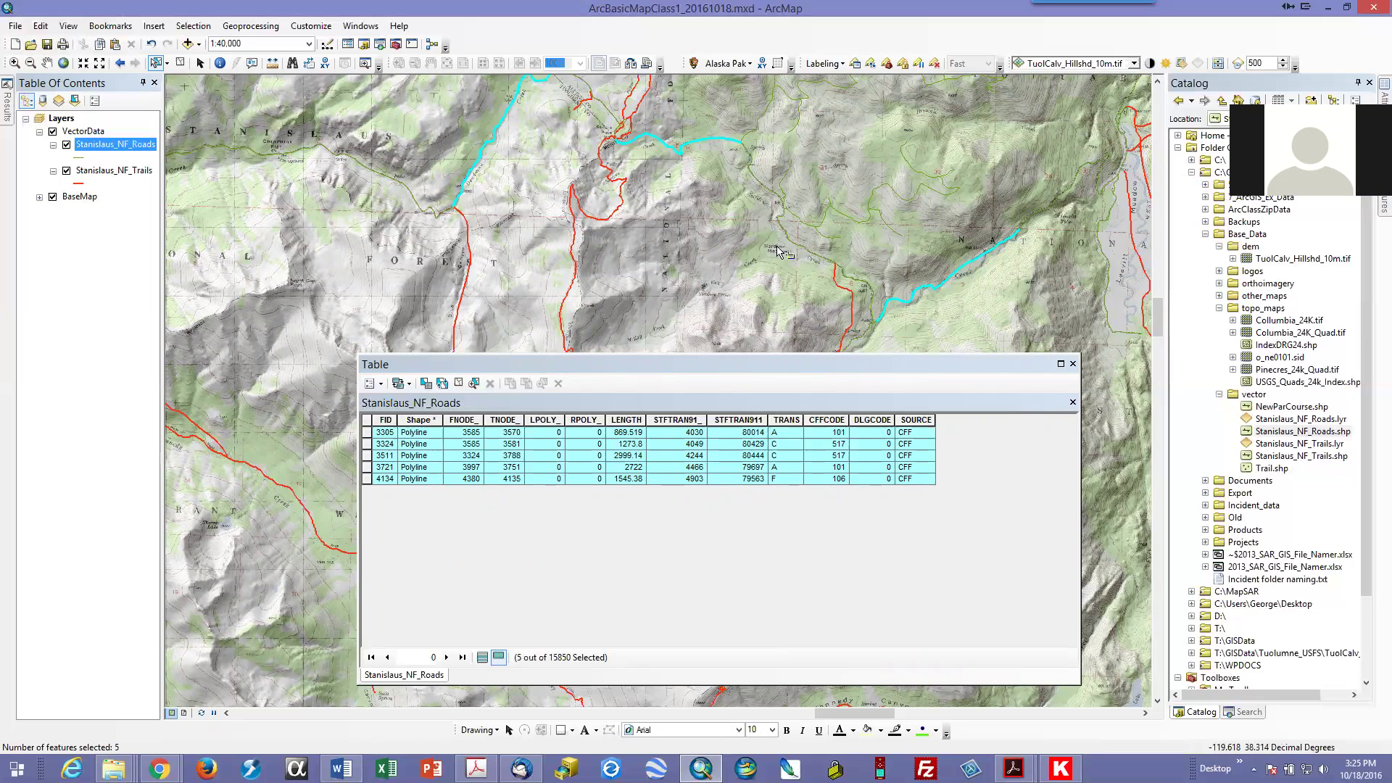
Show the area to the west and apply the ESRI Expressway line symbol to the Stanislaus_NF_Roads layer.
click(46, 64)
drag(421, 256, 844, 237)
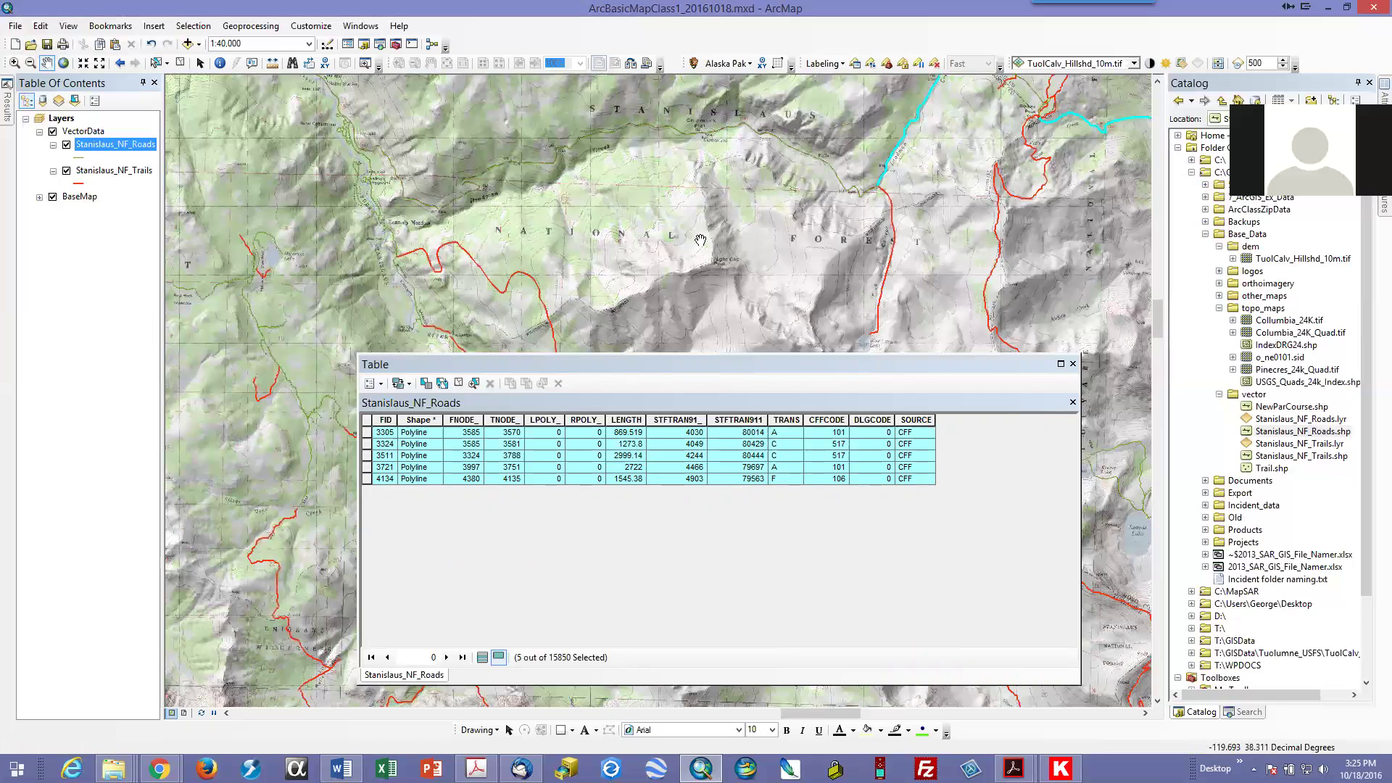
click(78, 158)
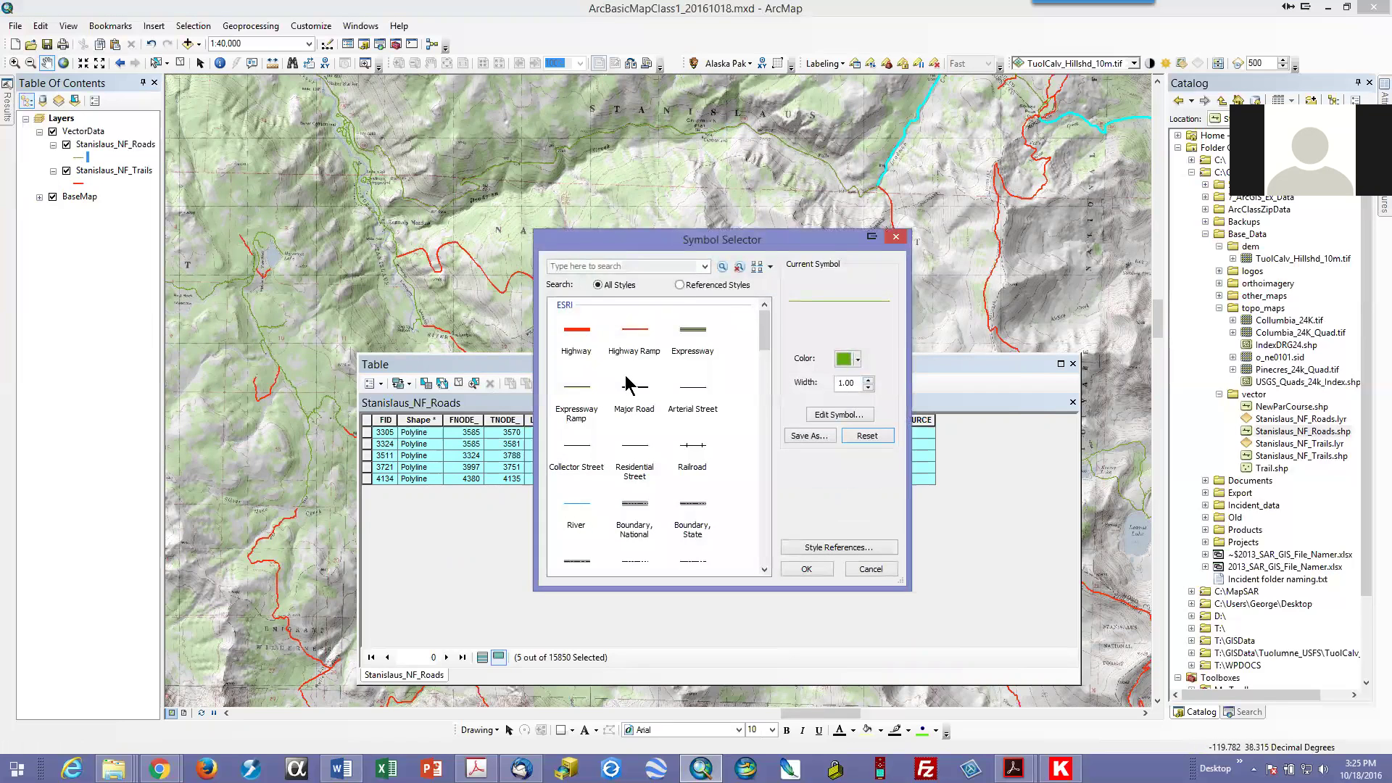
click(692, 332)
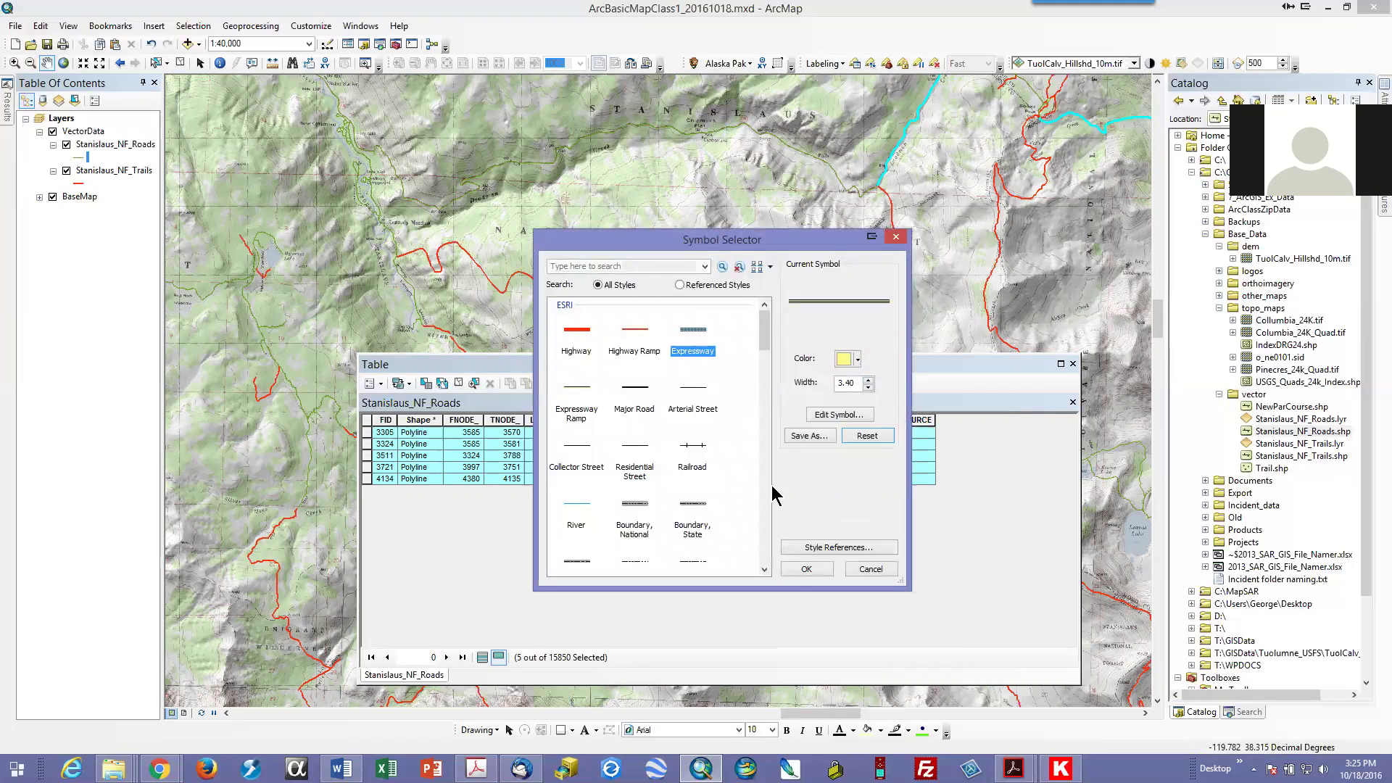
click(807, 570)
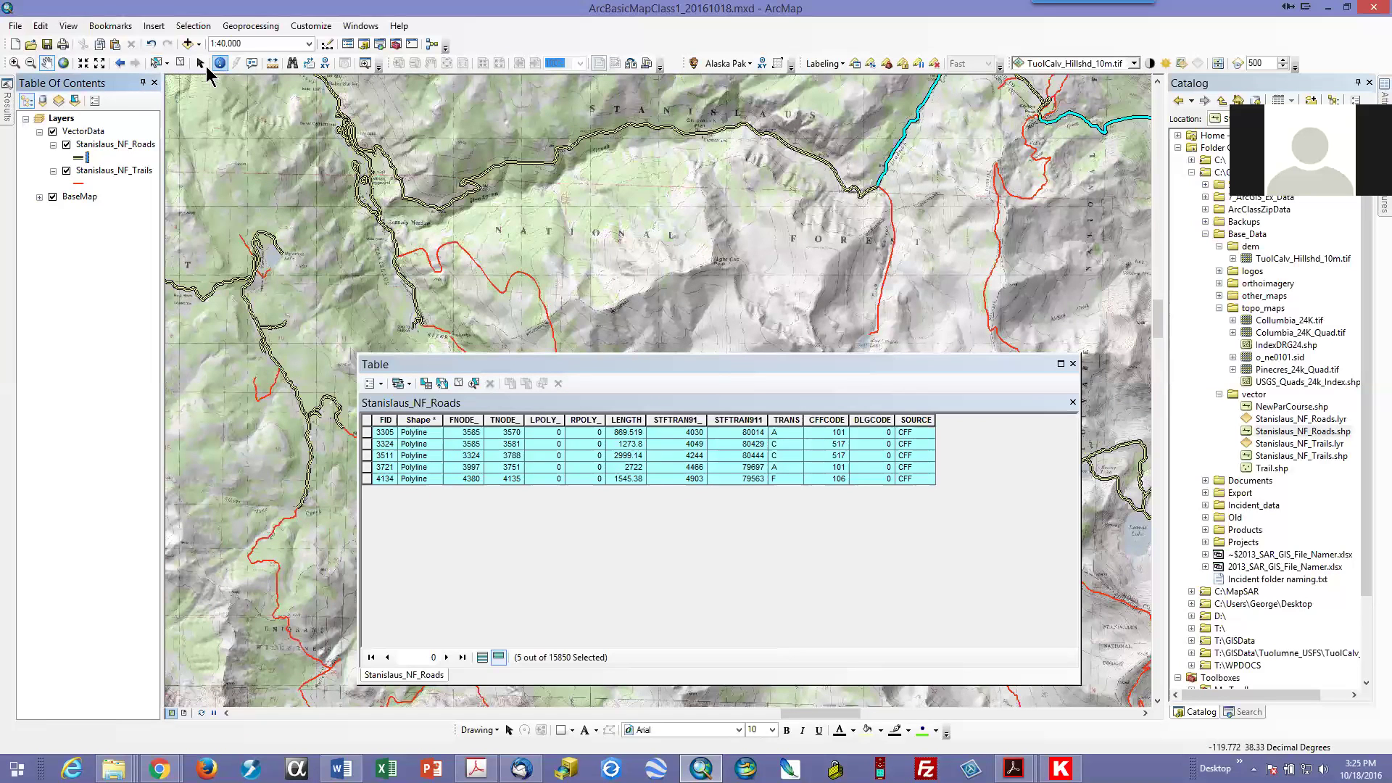
Replace the road selection with the segments south of the small western lake and show all records in the roads attribute table.
click(181, 62)
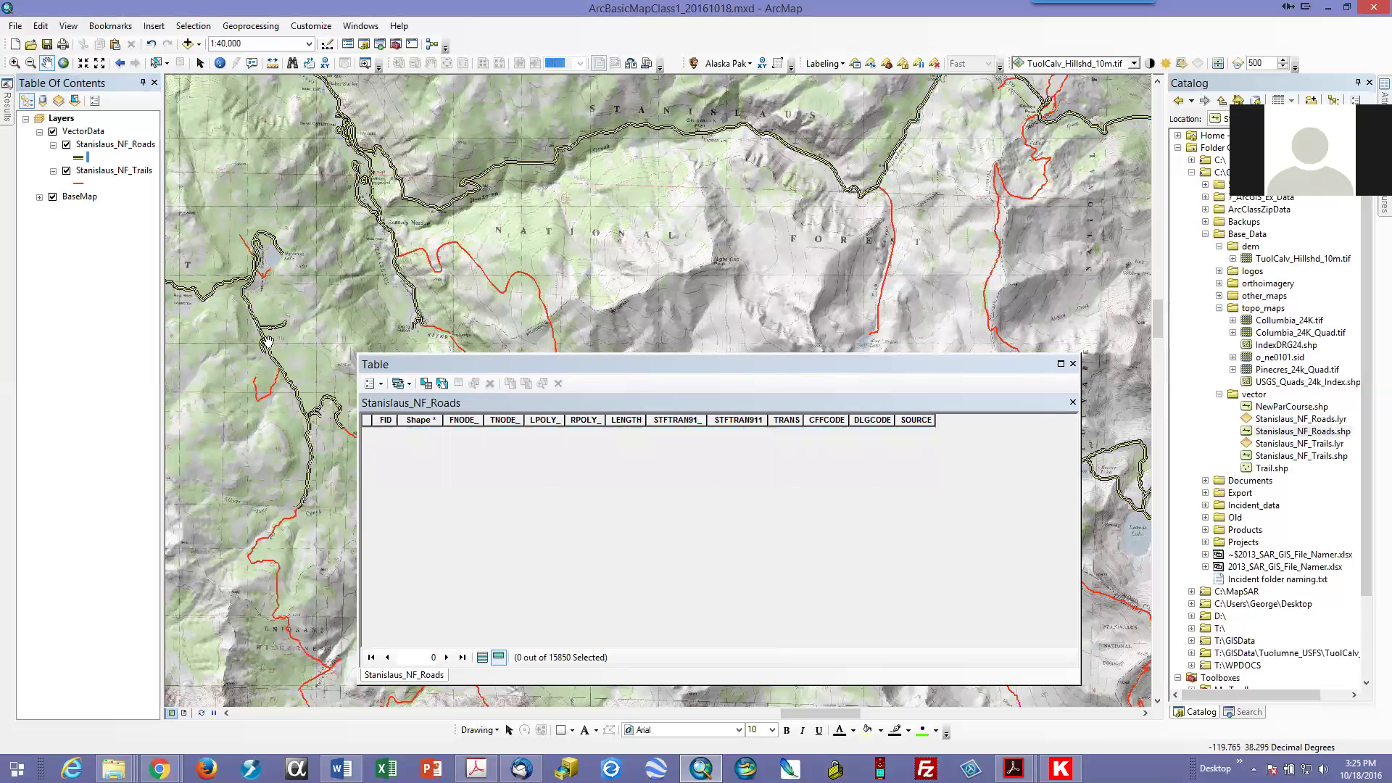
click(156, 63)
drag(263, 309, 240, 361)
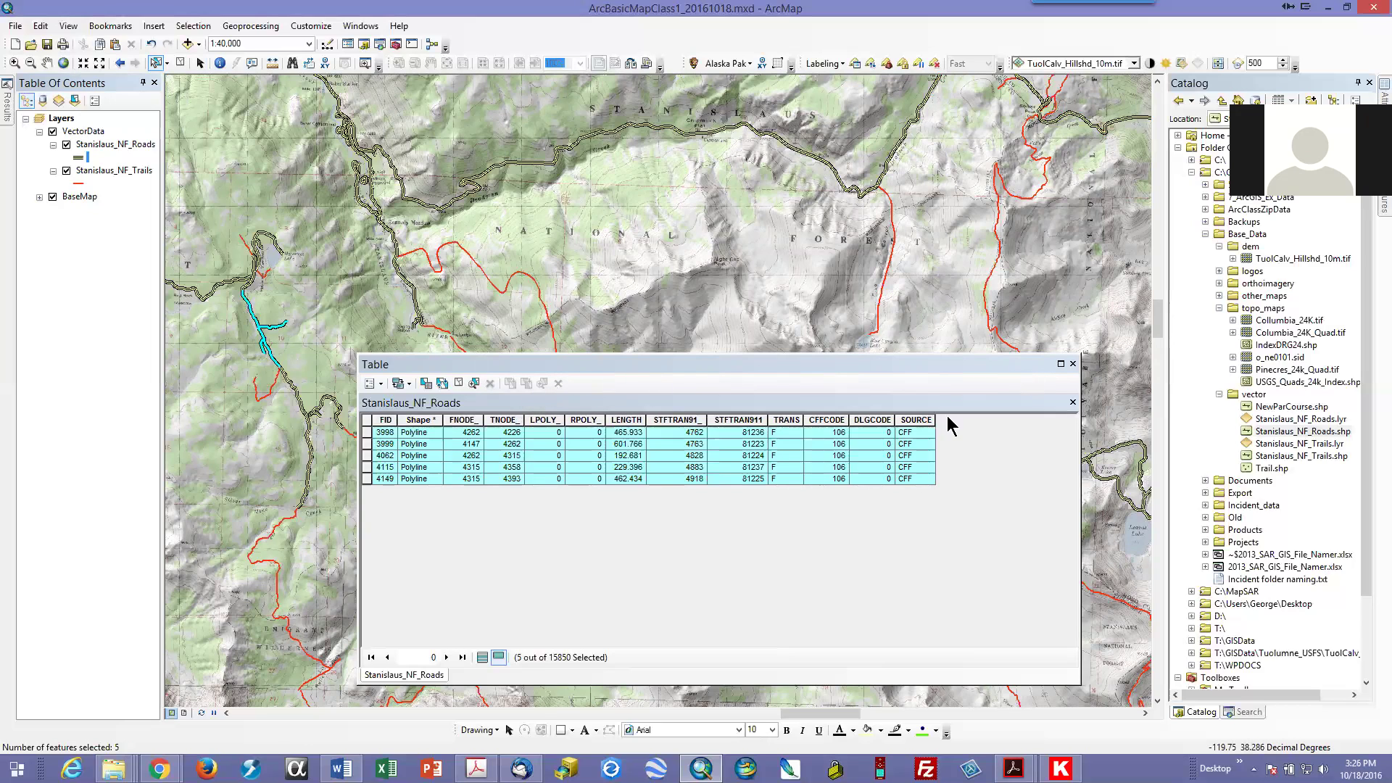
click(482, 658)
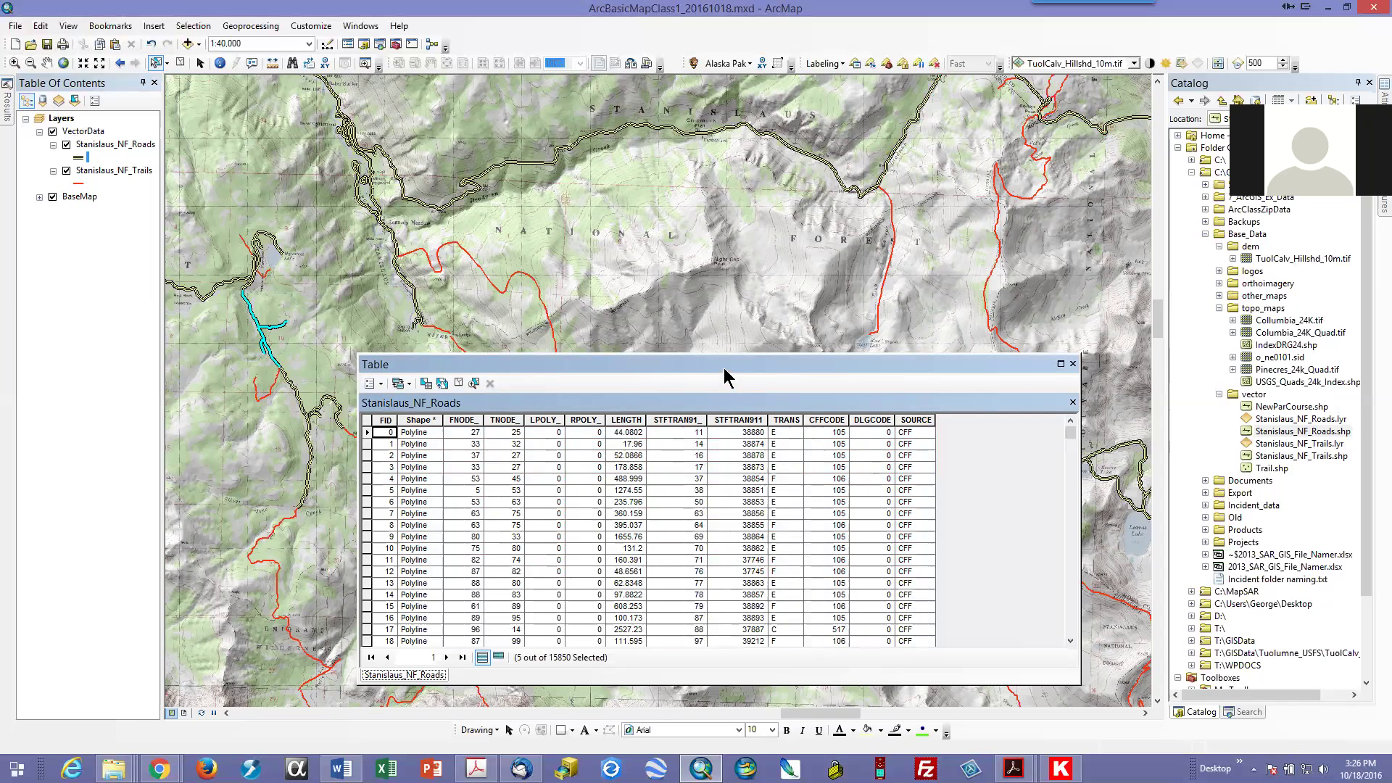
drag(723, 368, 724, 386)
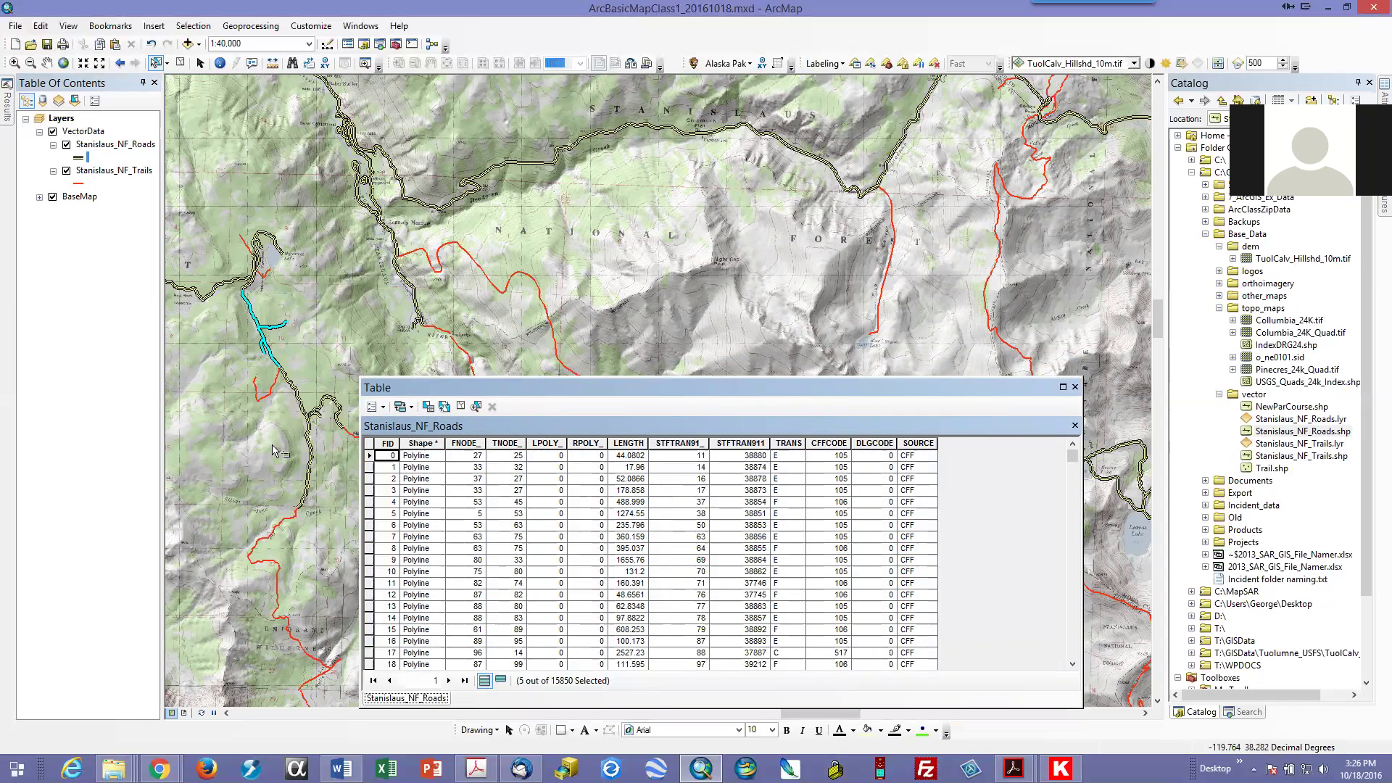
Categorize the Stanislaus_NF_Roads symbology by unique values of the TRANS field and add all of its values.
click(87, 145)
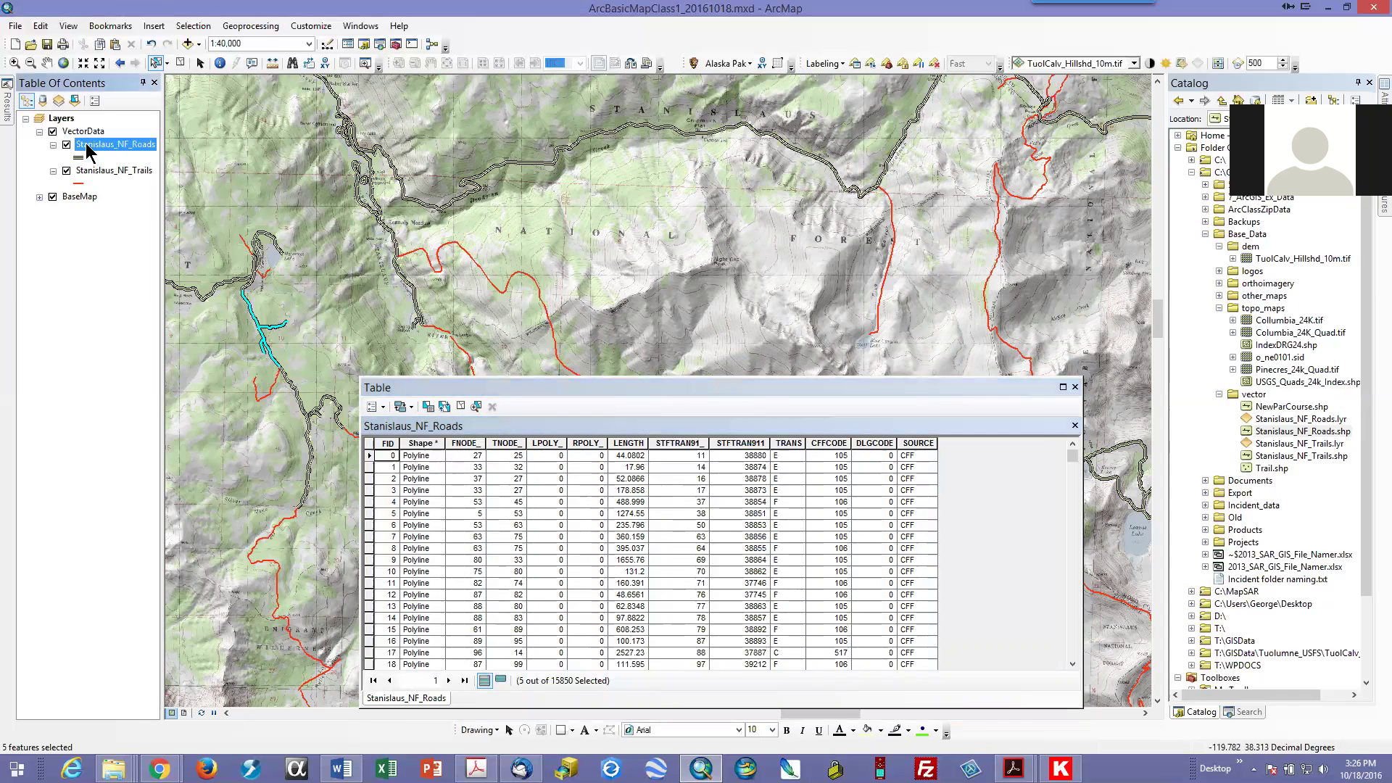
right_click(87, 145)
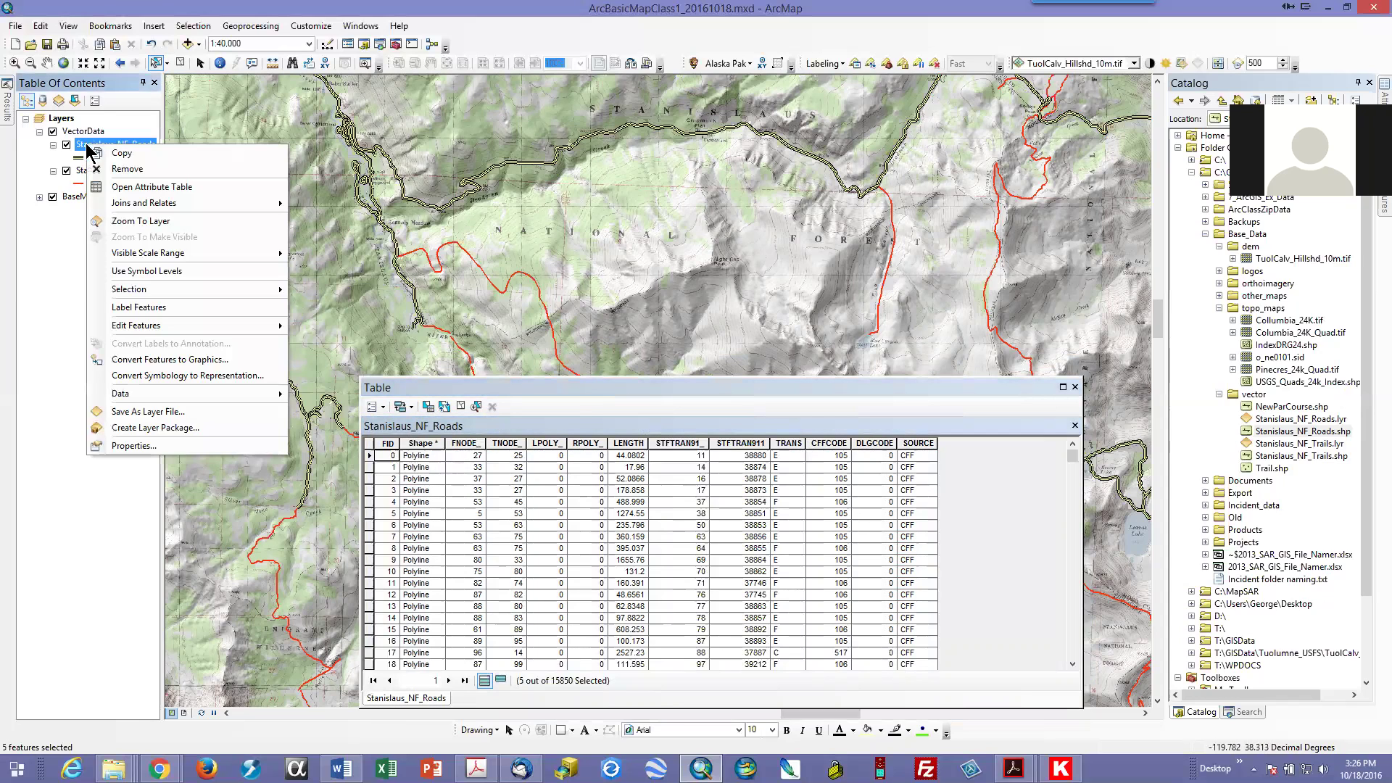
click(134, 445)
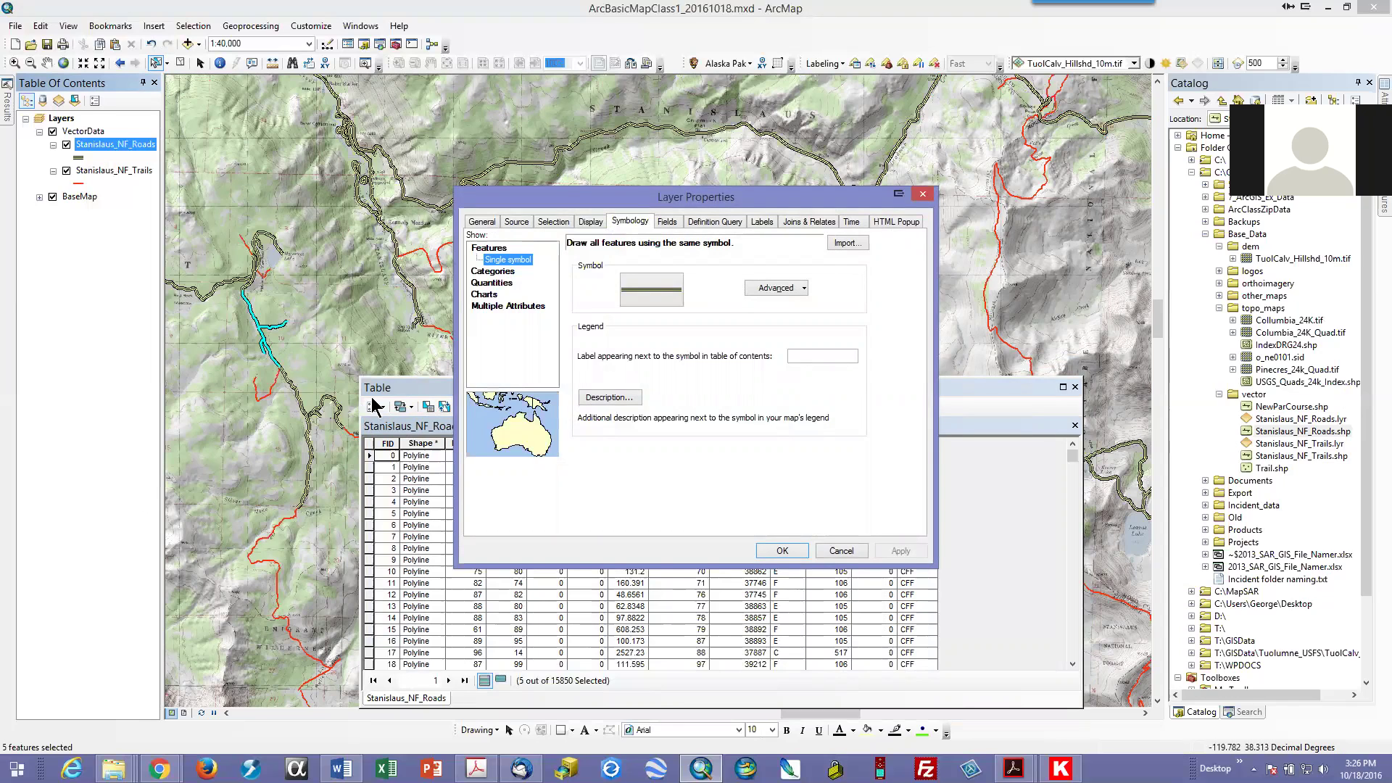
click(497, 273)
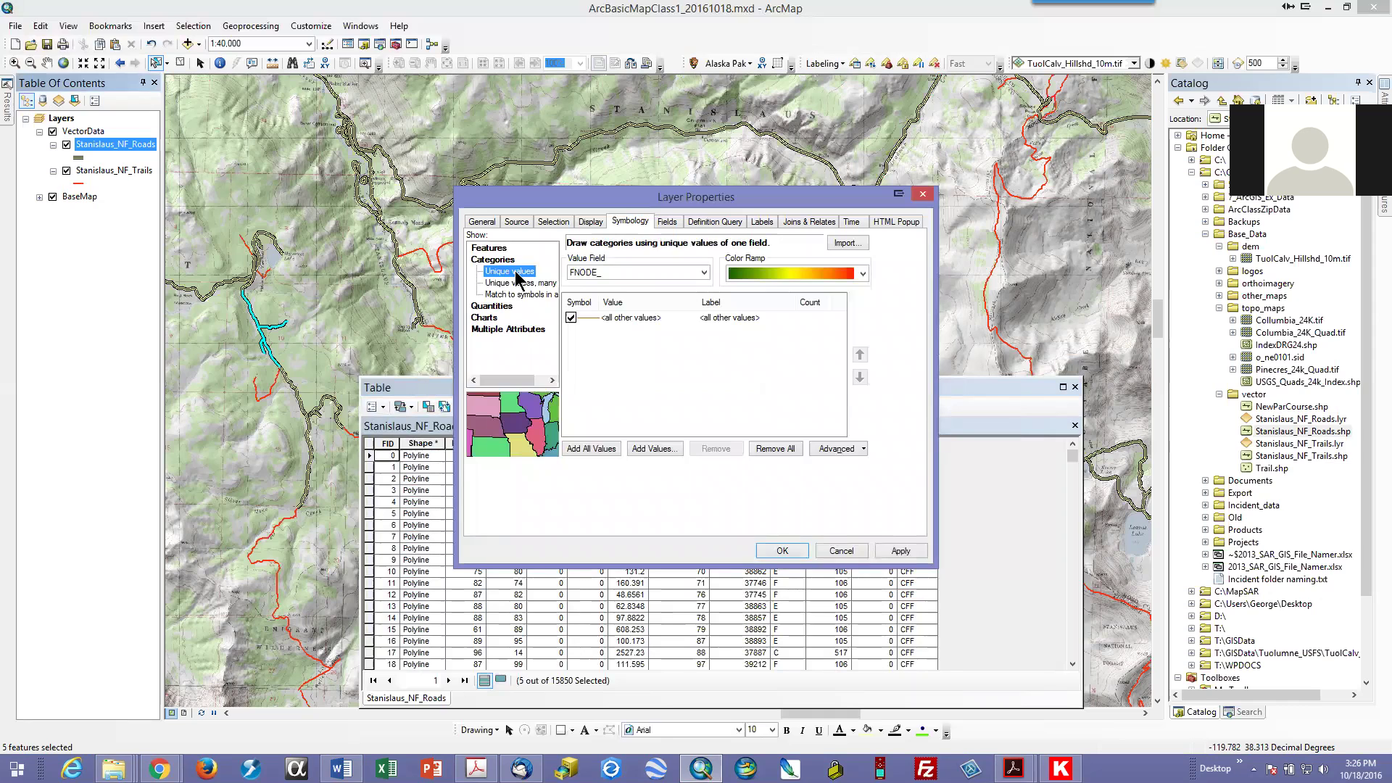
click(586, 452)
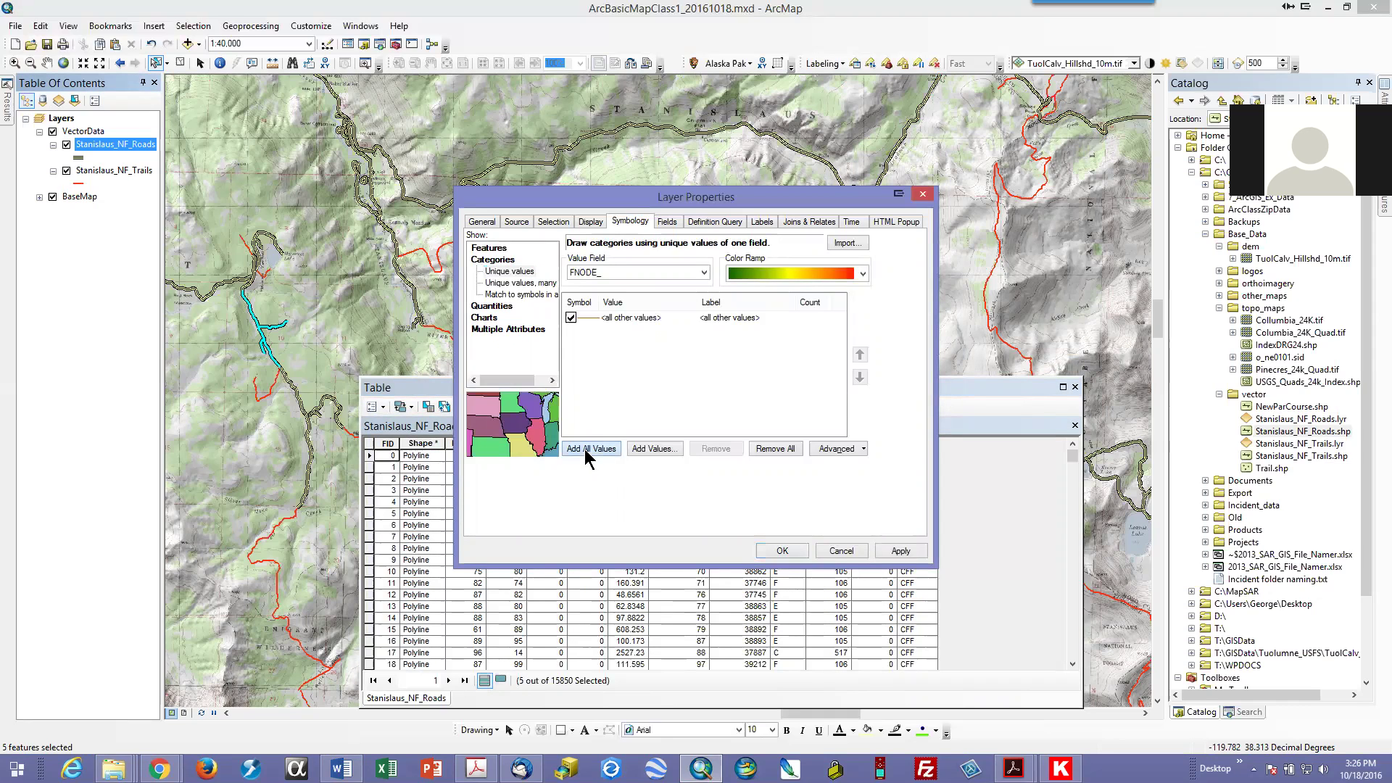
click(827, 440)
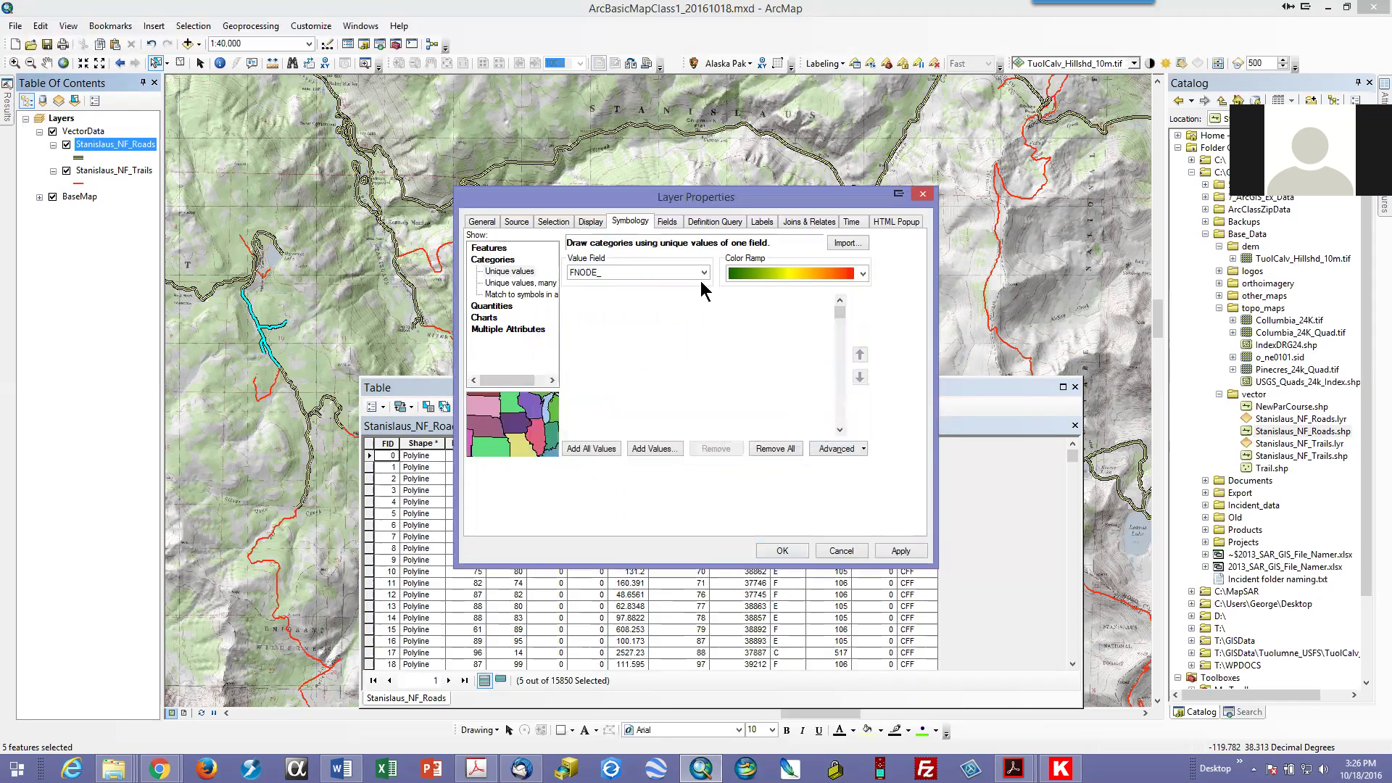
click(704, 273)
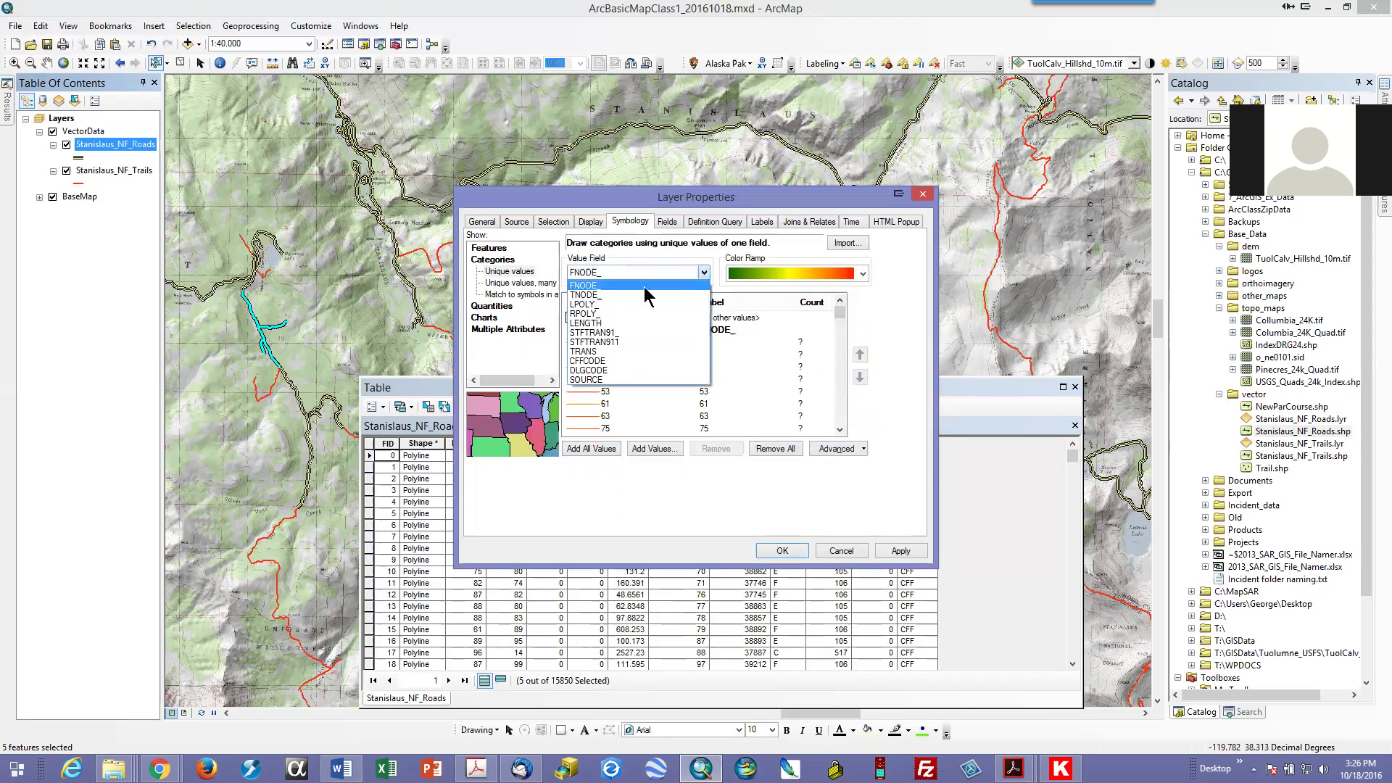
click(608, 360)
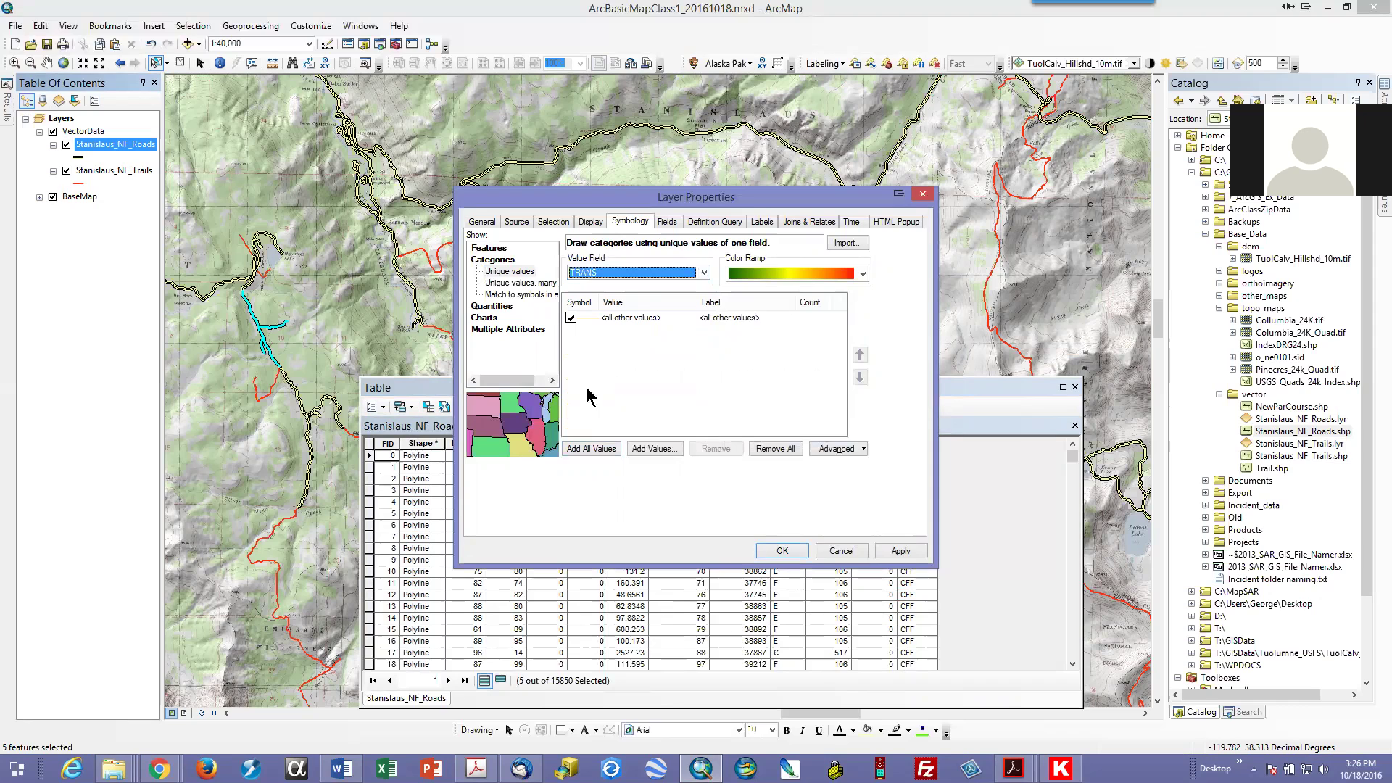
click(592, 451)
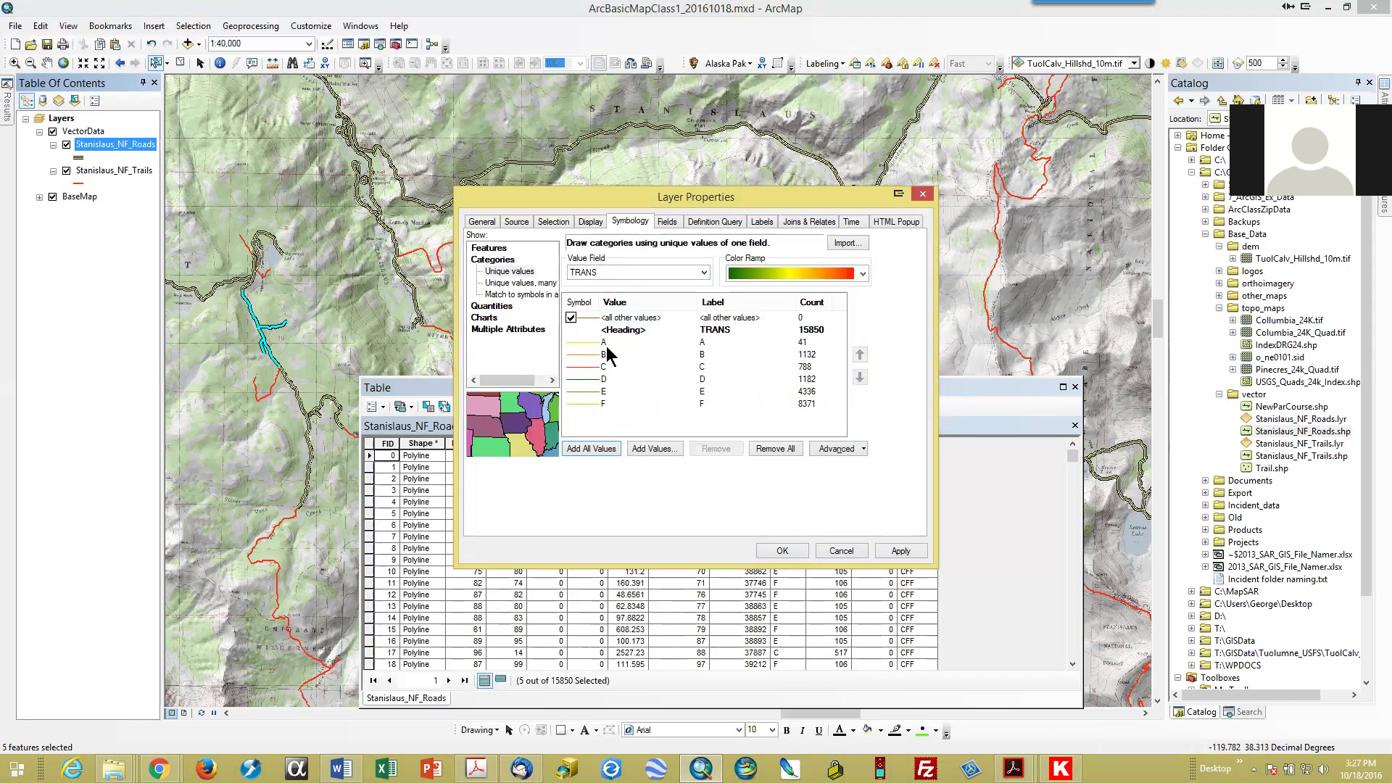
Search the line symbols for "unpaved" and choose the ESRI_Optimized Road, Unpaved symbol for TRANS value F.
click(599, 408)
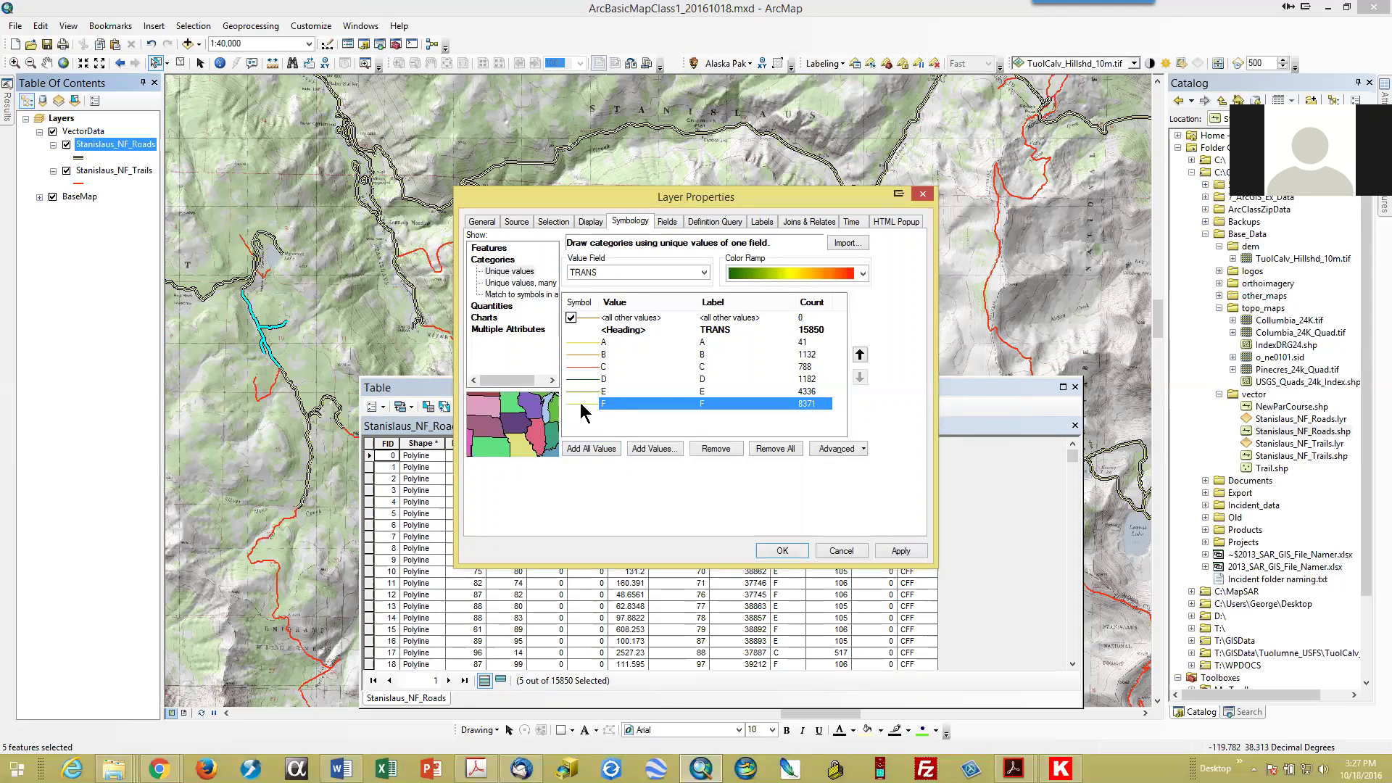
double_click(580, 402)
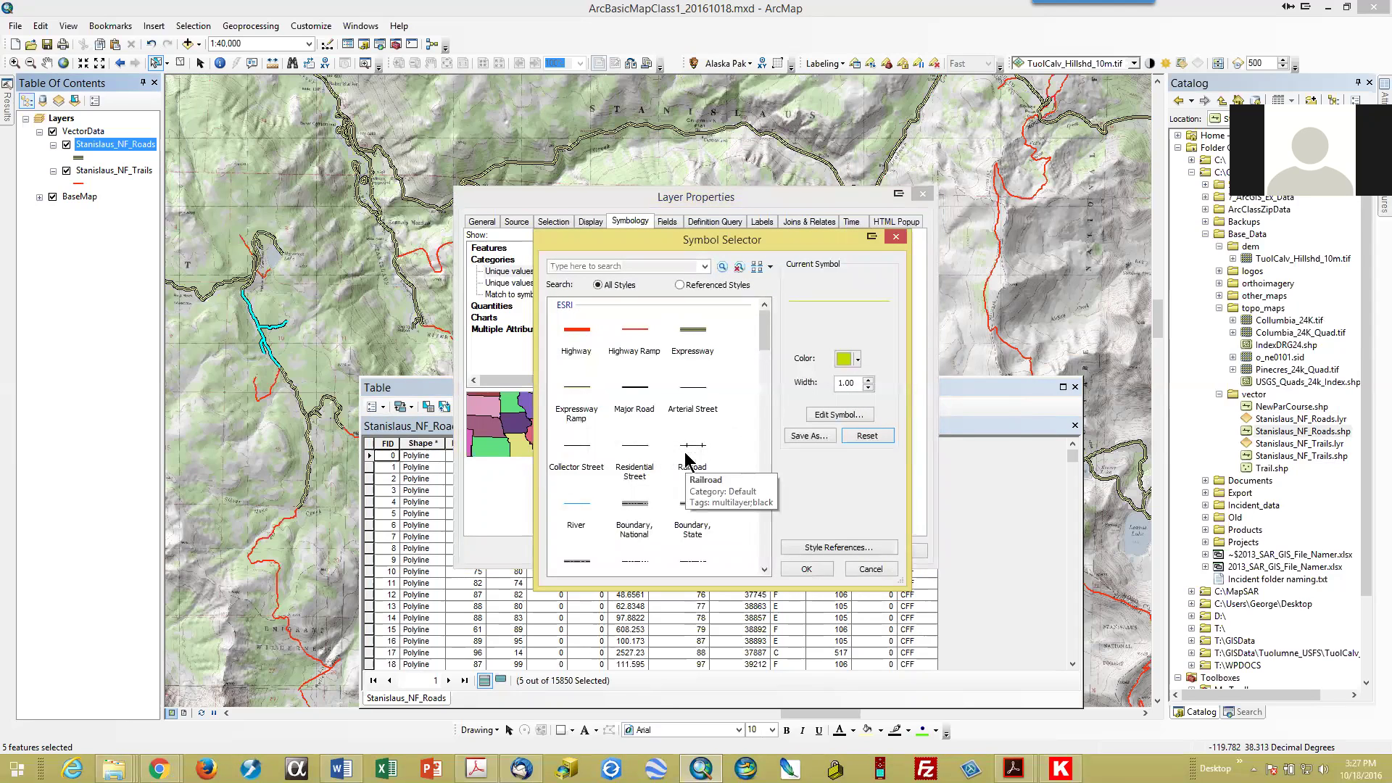
click(633, 269)
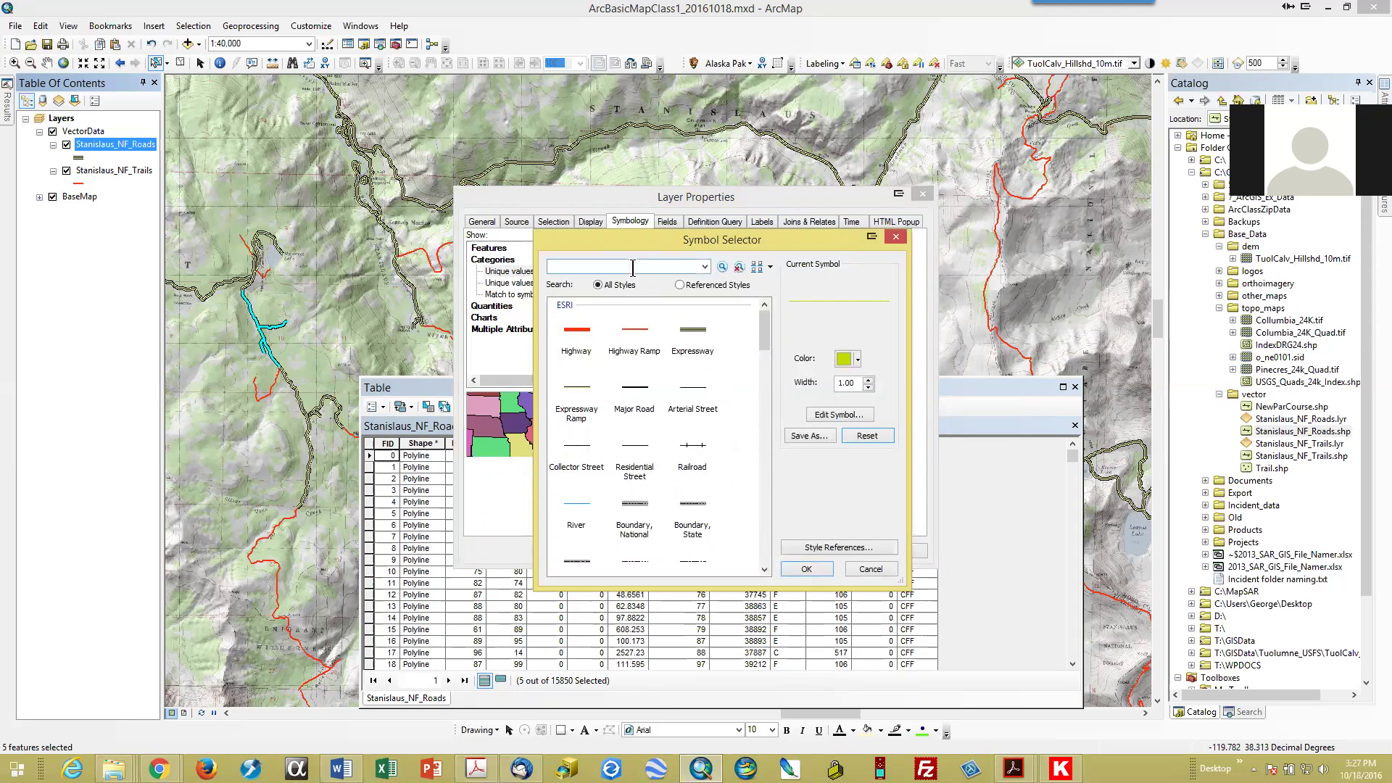
text(unpaved)
key(Return)
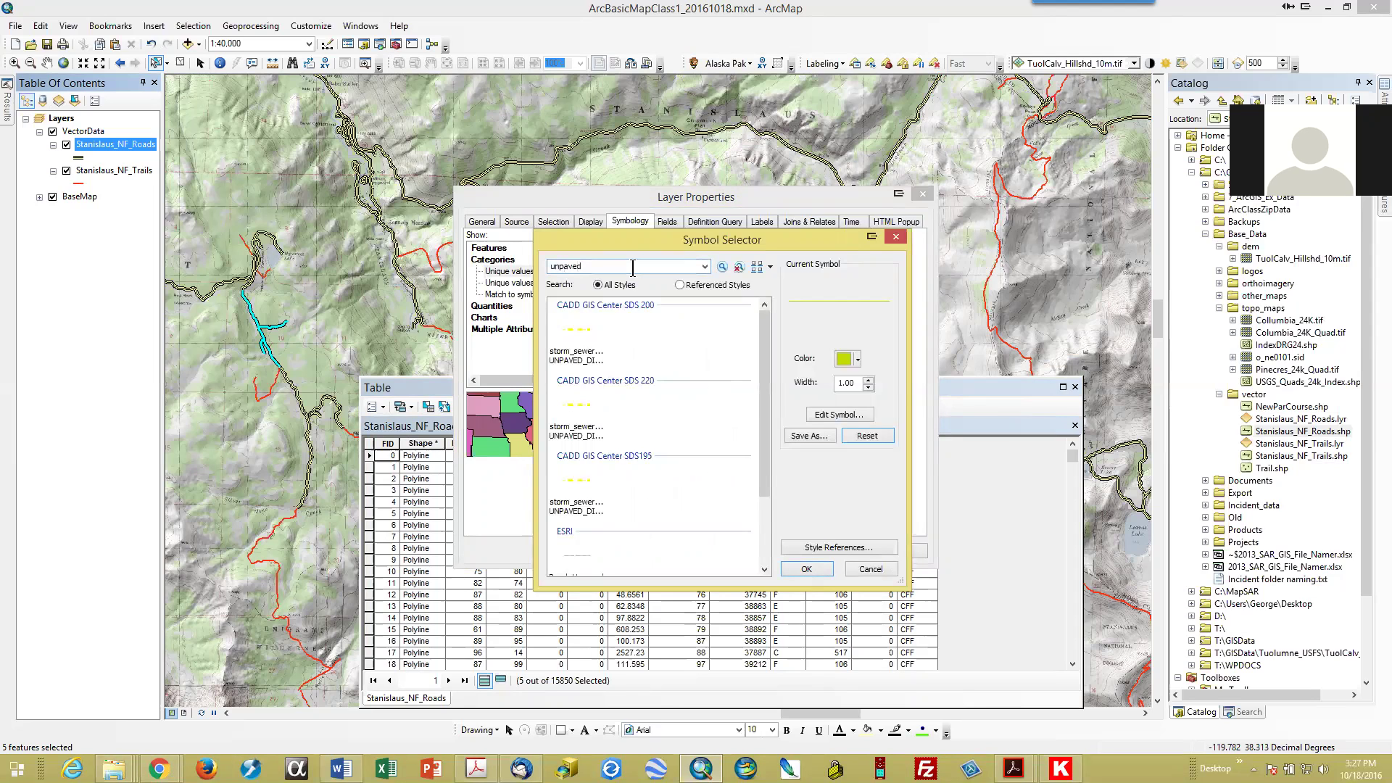
scroll(623, 437, down, 2)
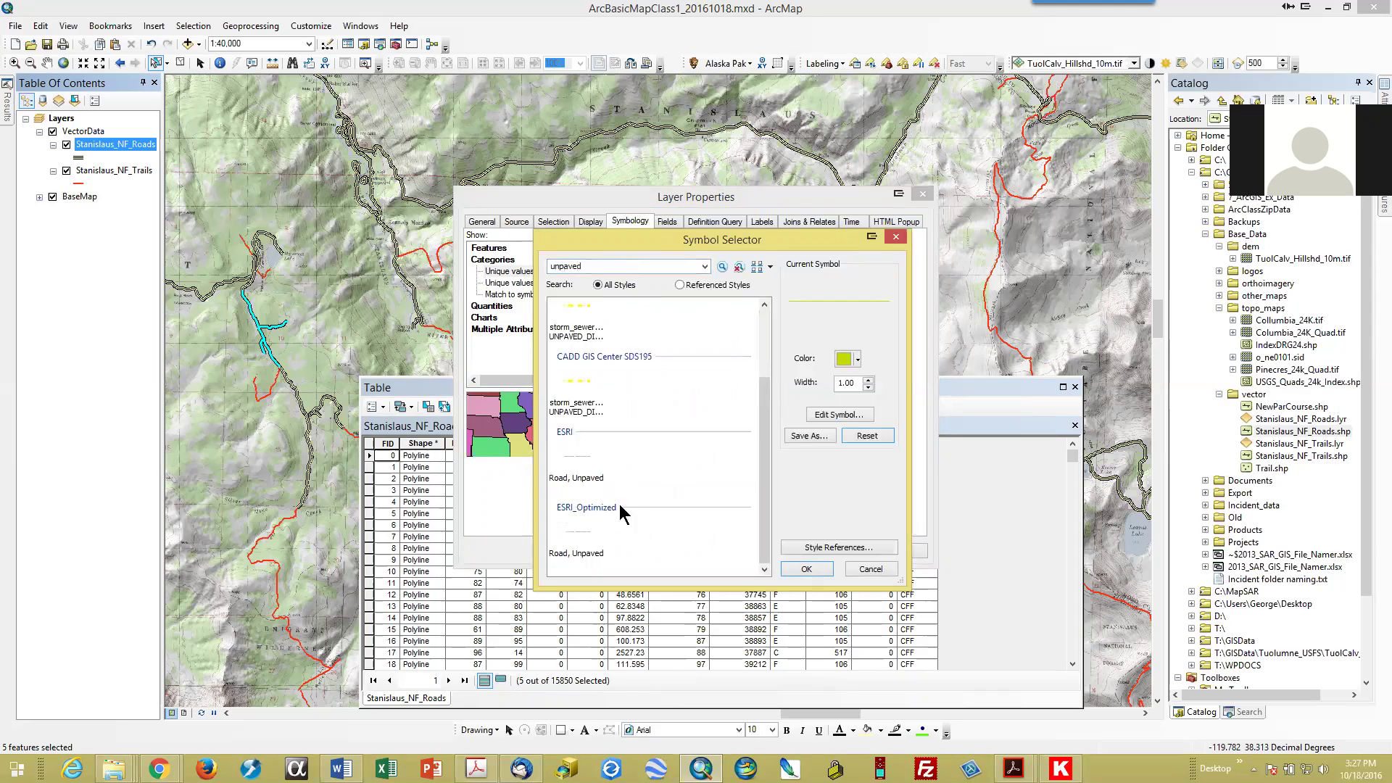
click(586, 555)
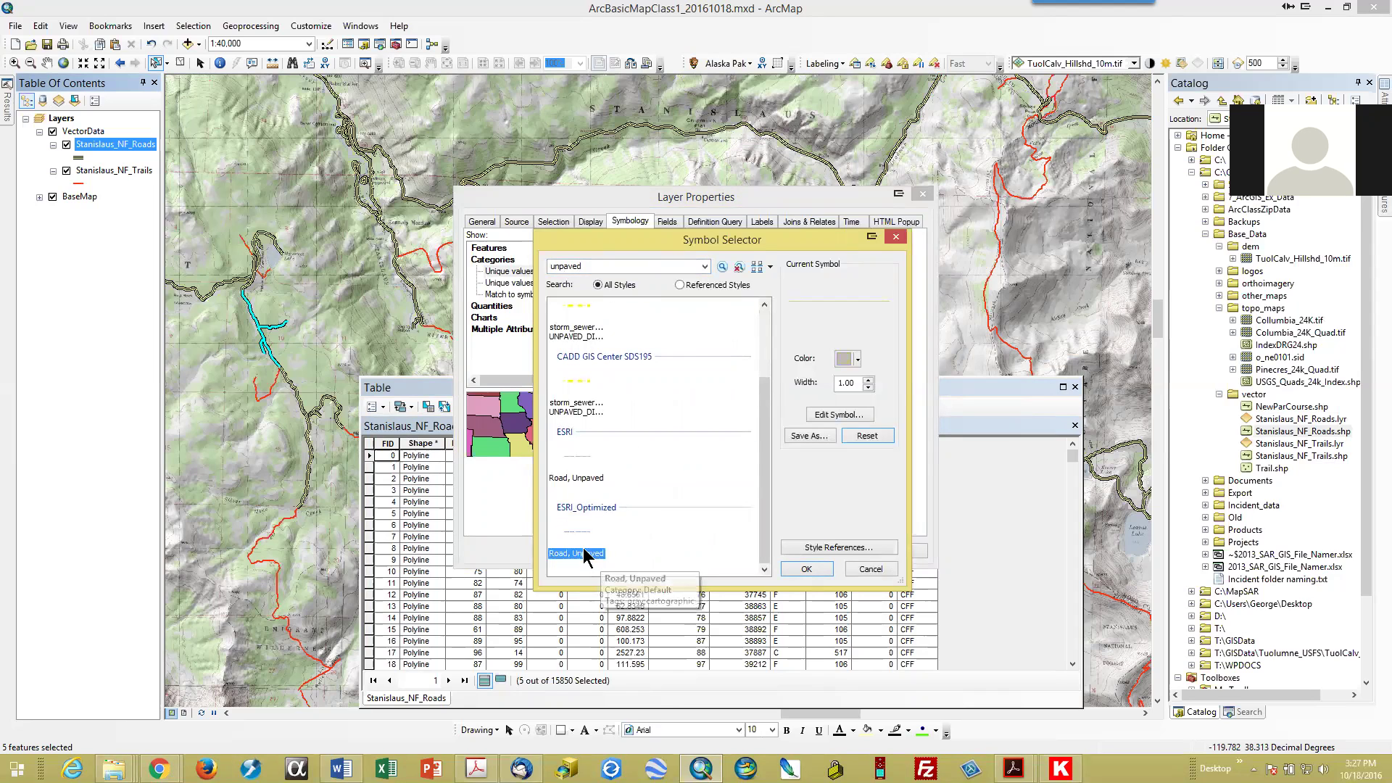
Set the unpaved road symbol for value F to width 2 and a dark gray color, and accept it.
click(869, 379)
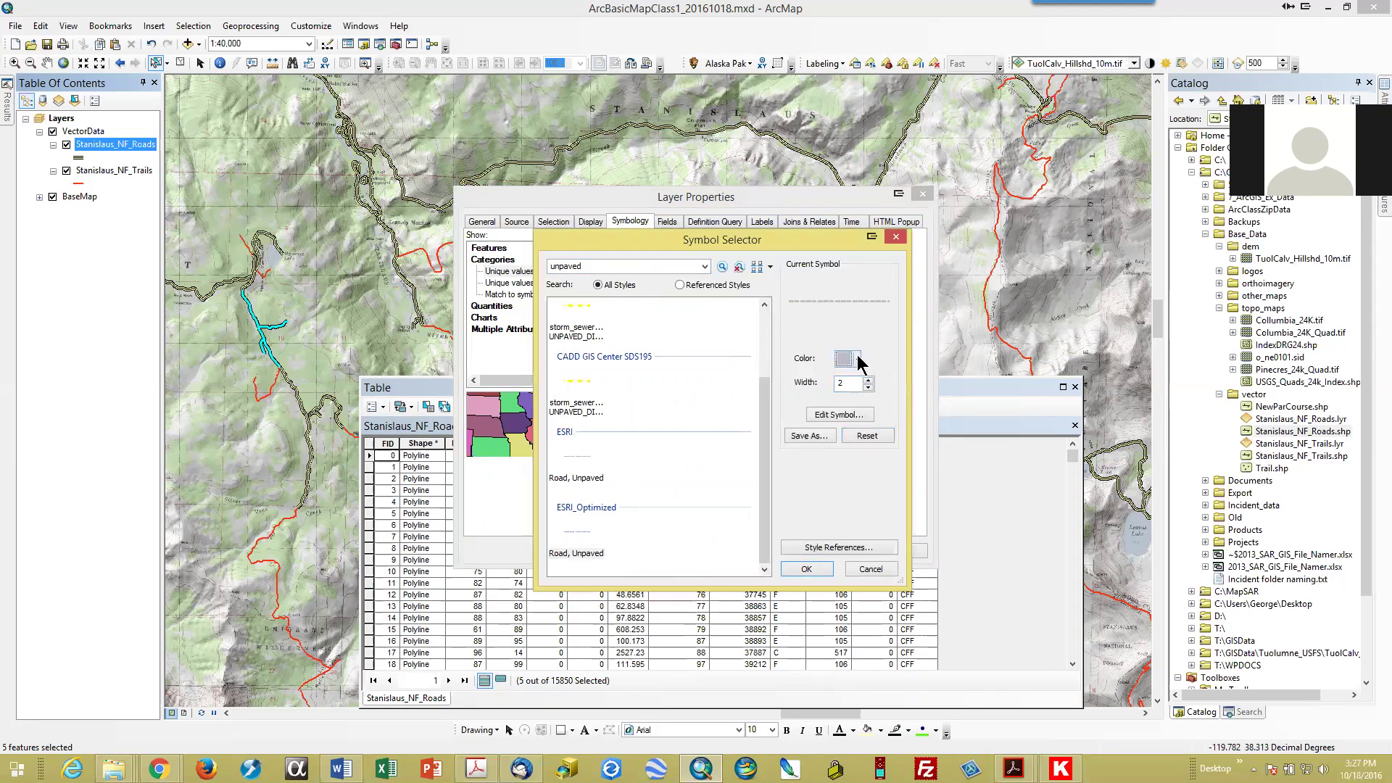
click(857, 359)
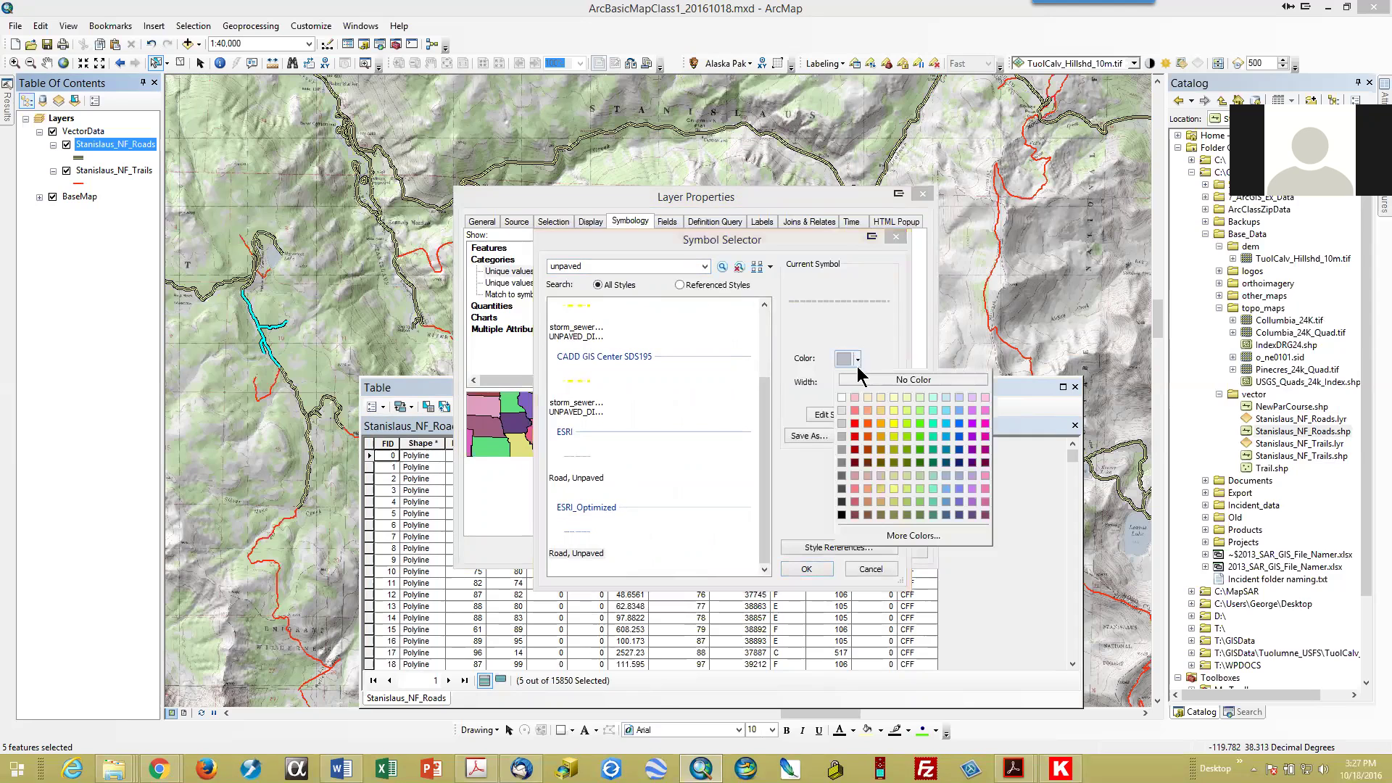
click(842, 489)
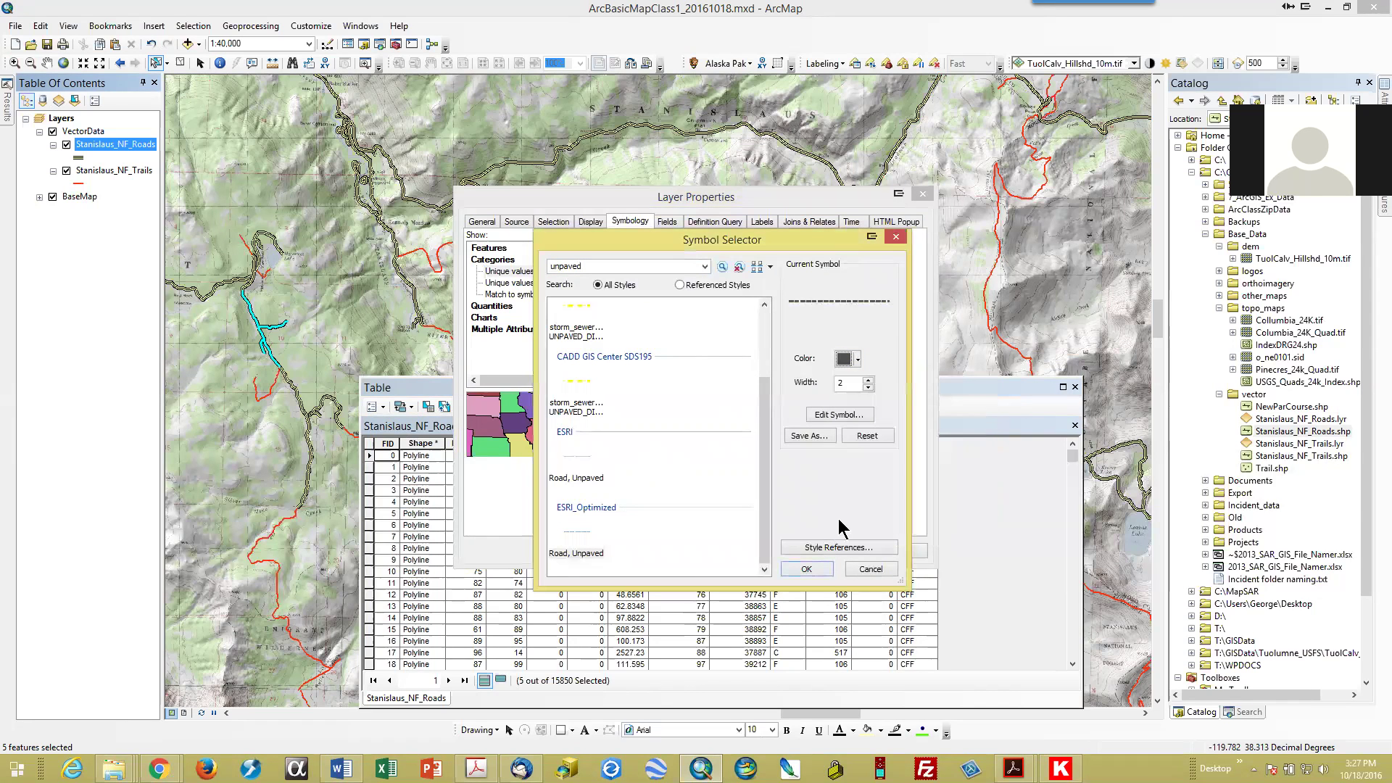
click(807, 569)
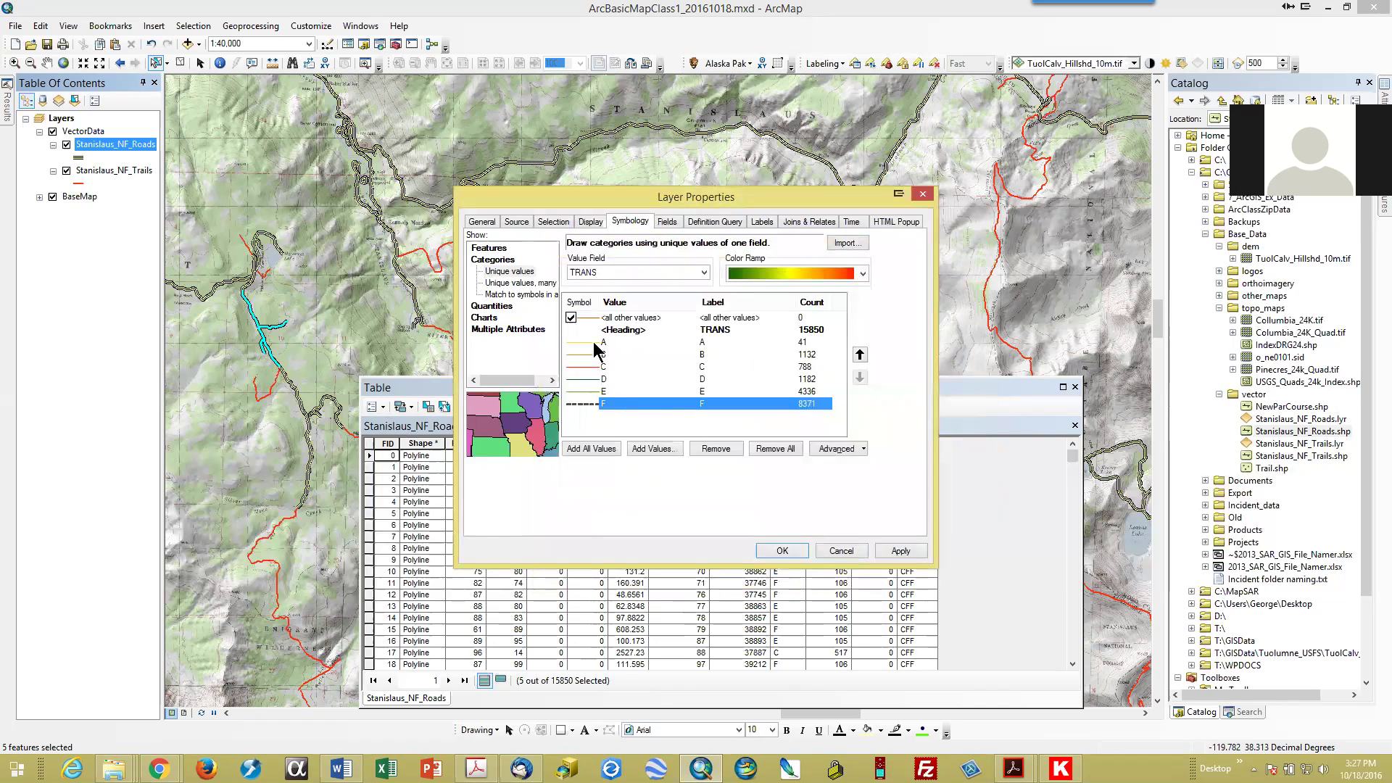
Group the TRANS values A, B, D and E of the roads layer into a single category, keeping C and F separate.
click(592, 341)
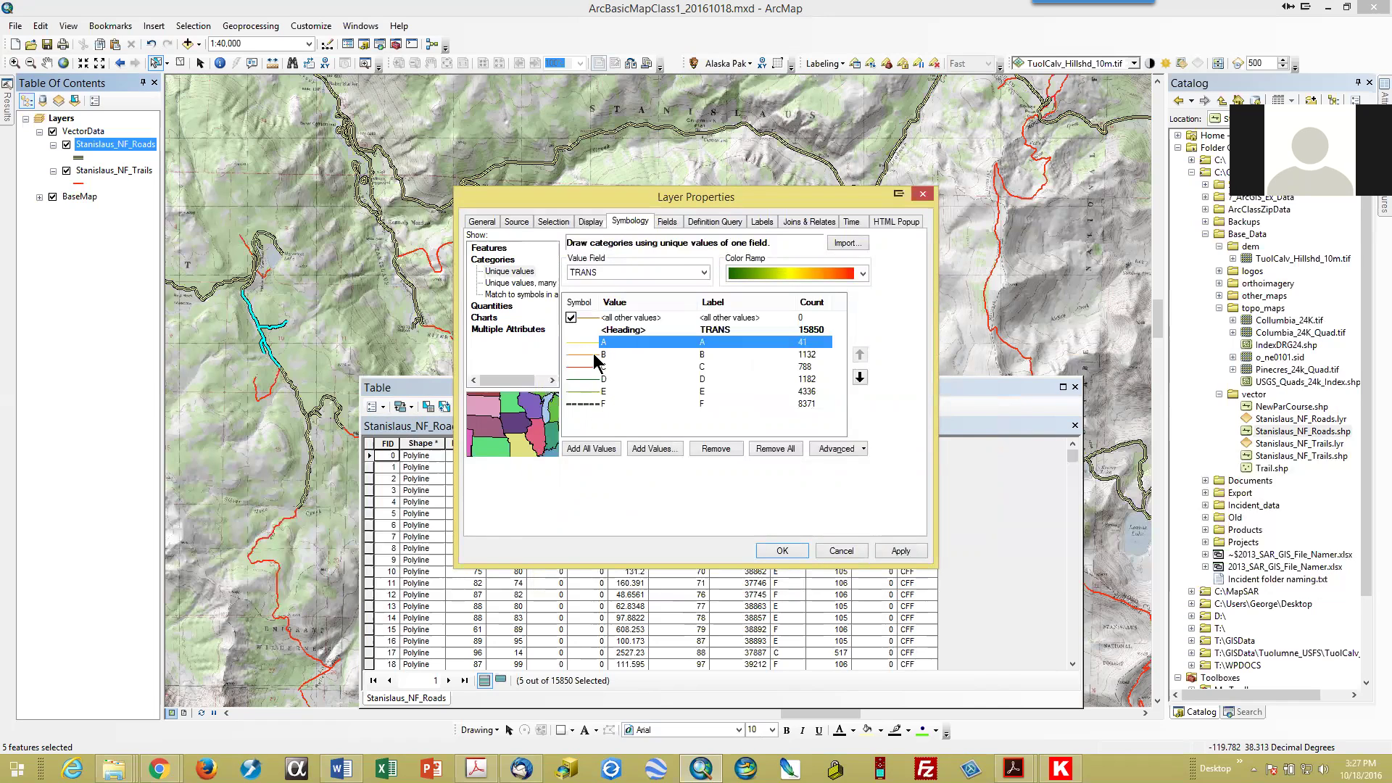
shift+click(592, 354)
shift+click(584, 377)
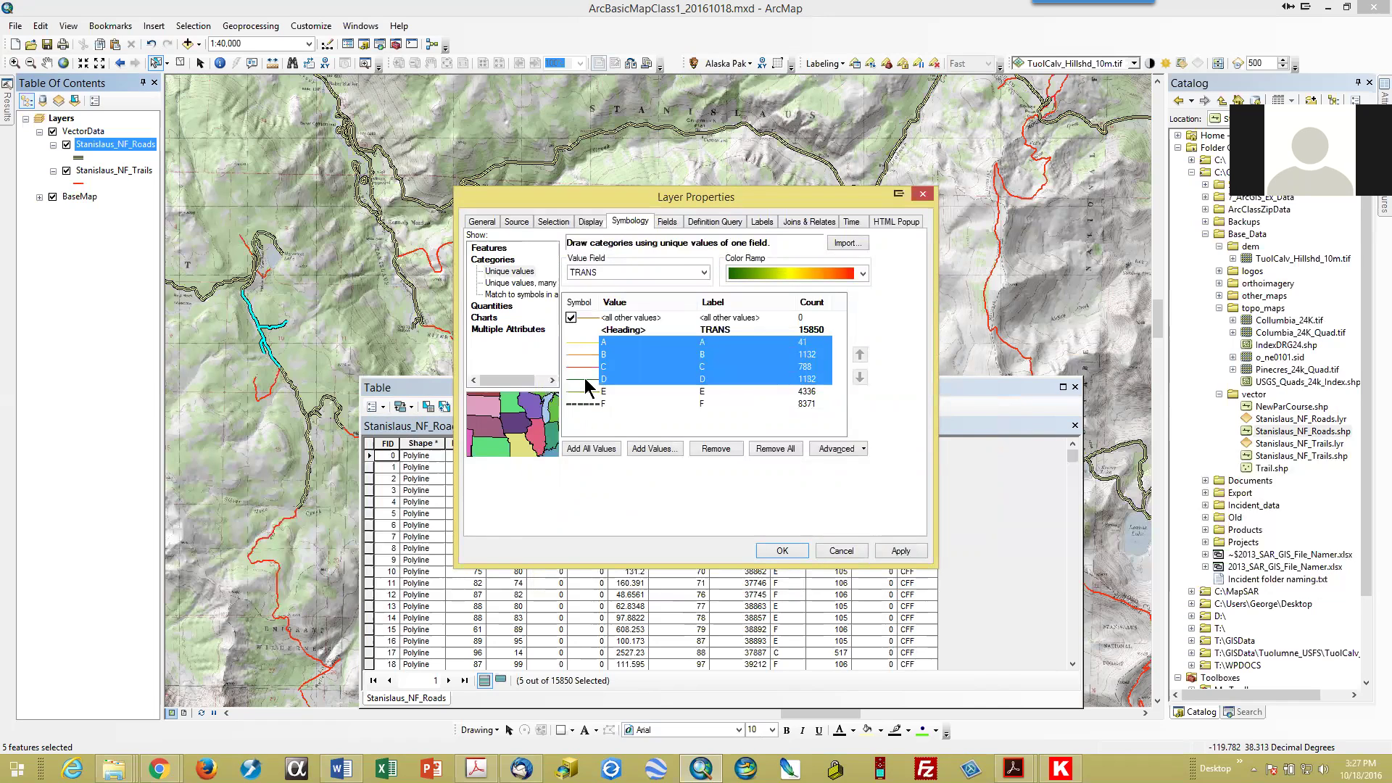
drag(585, 377, 595, 390)
shift+click(596, 392)
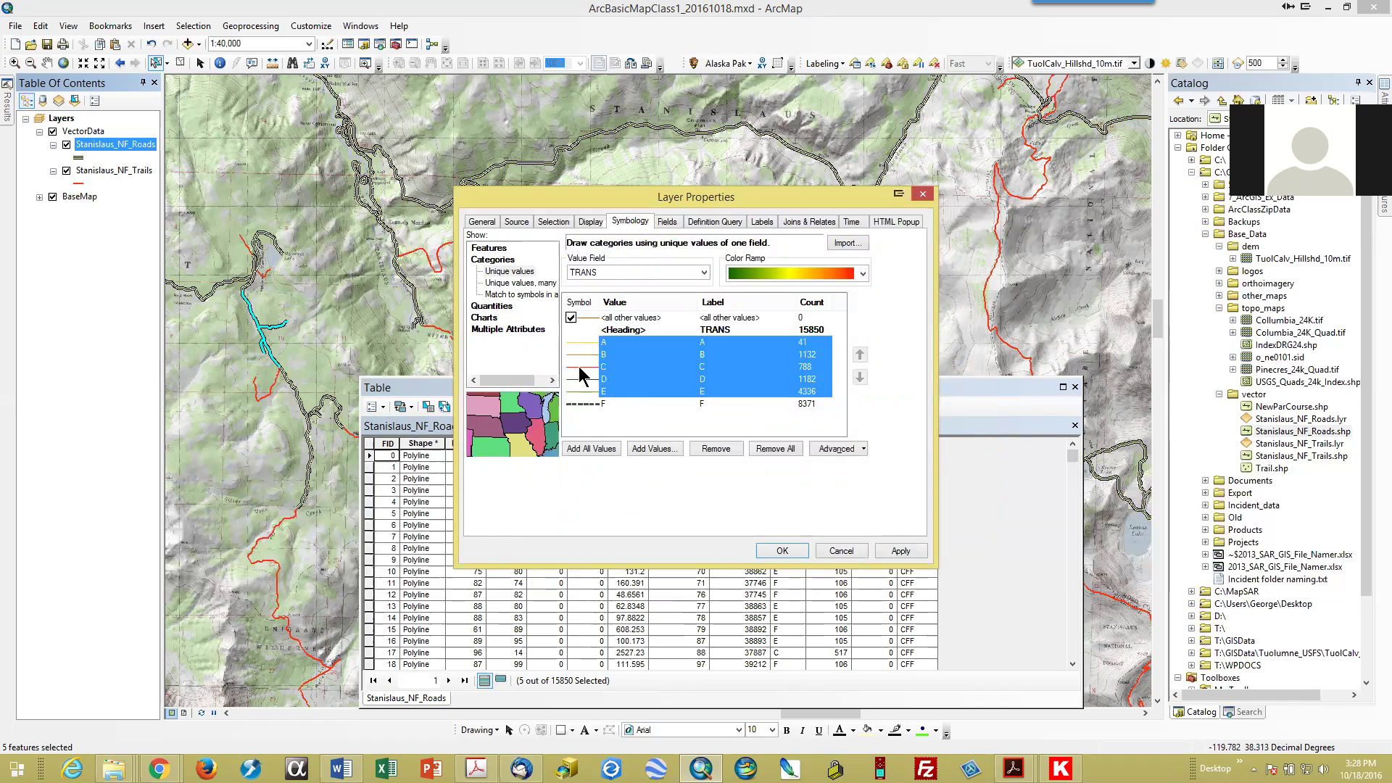
ctrl+click(578, 367)
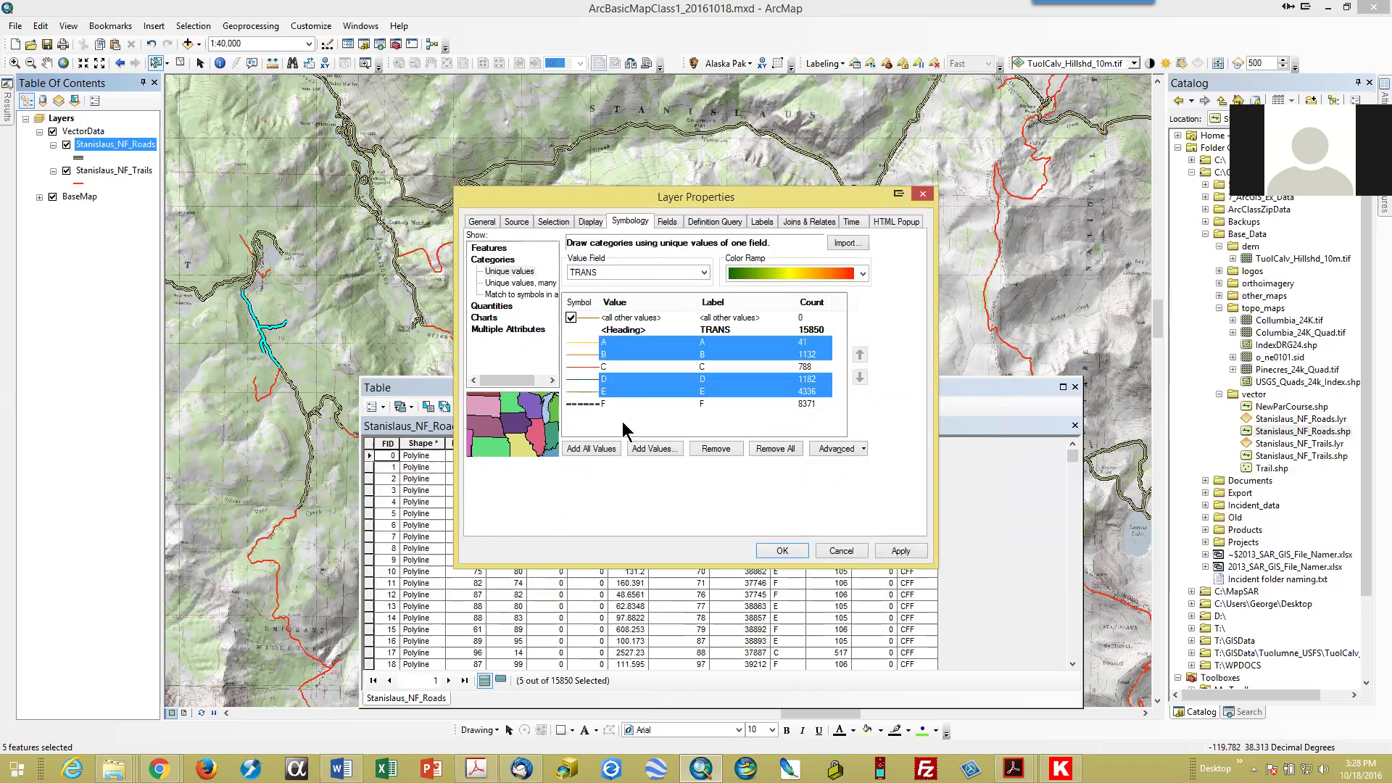
right_click(628, 395)
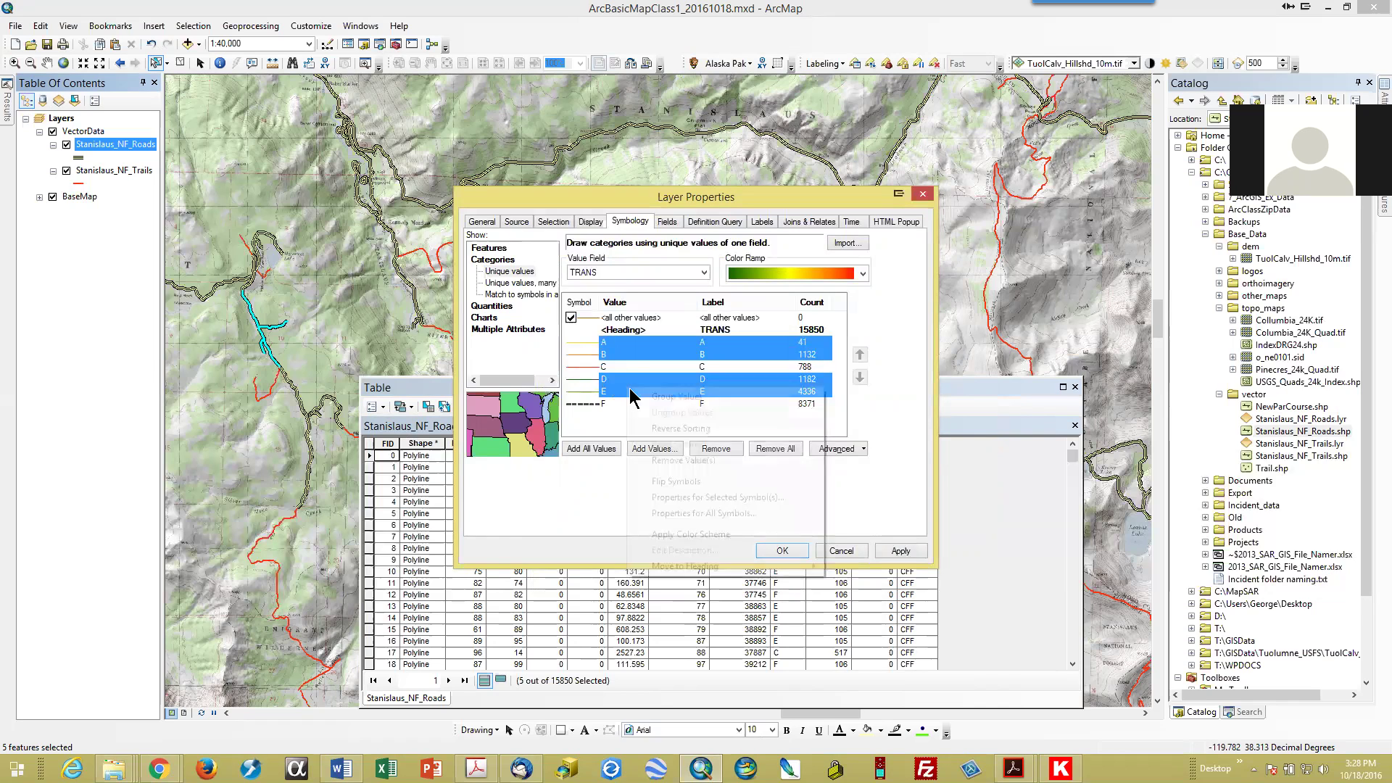
click(690, 398)
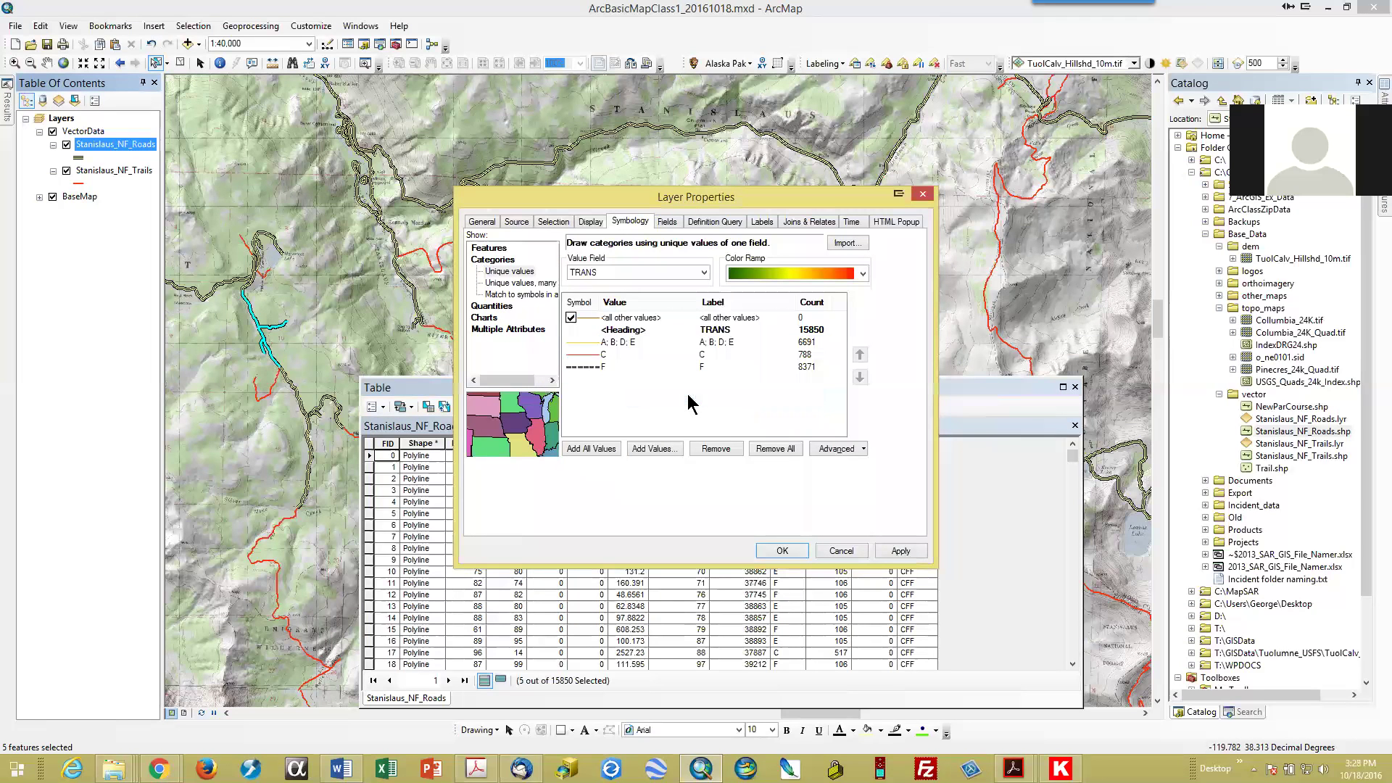
Assign the ESRI Major Road line symbol to the grouped A; B; D; E category.
click(580, 341)
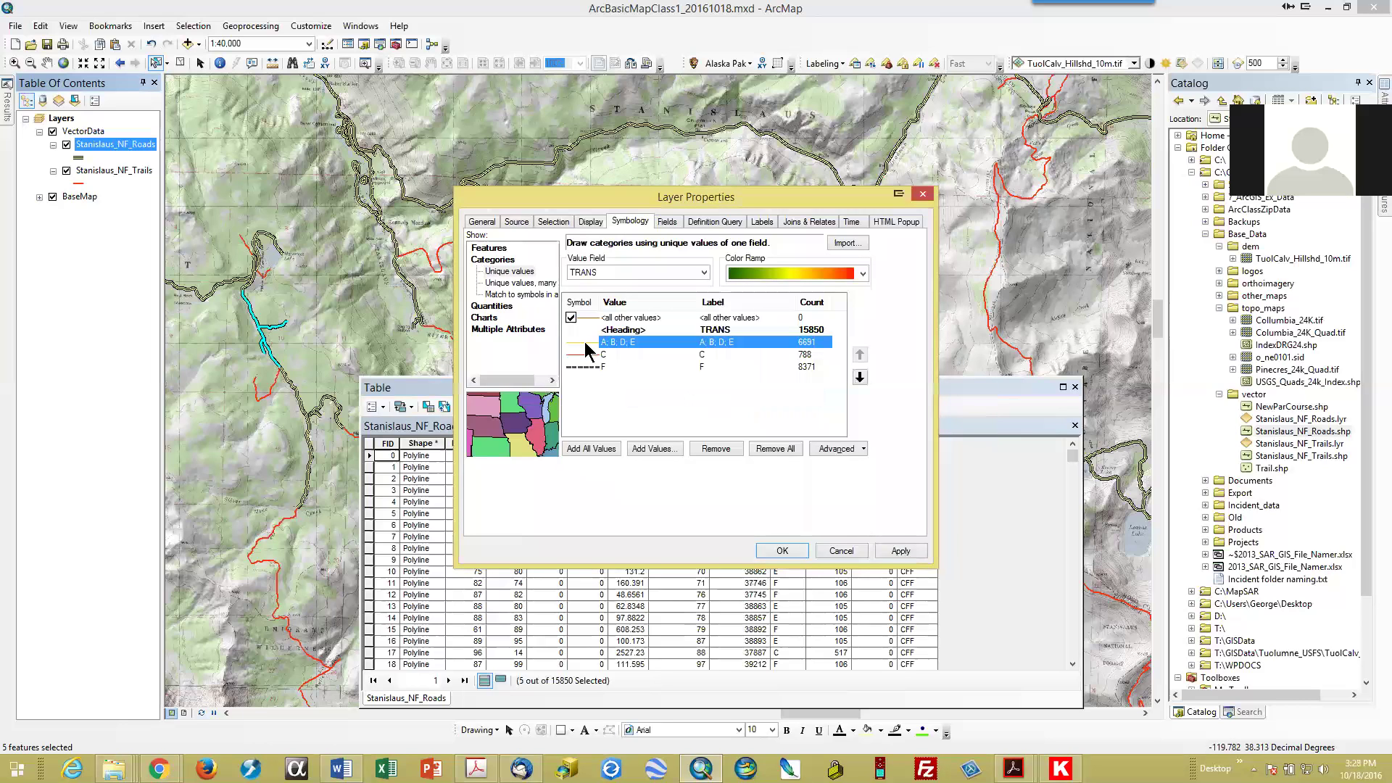
double_click(584, 342)
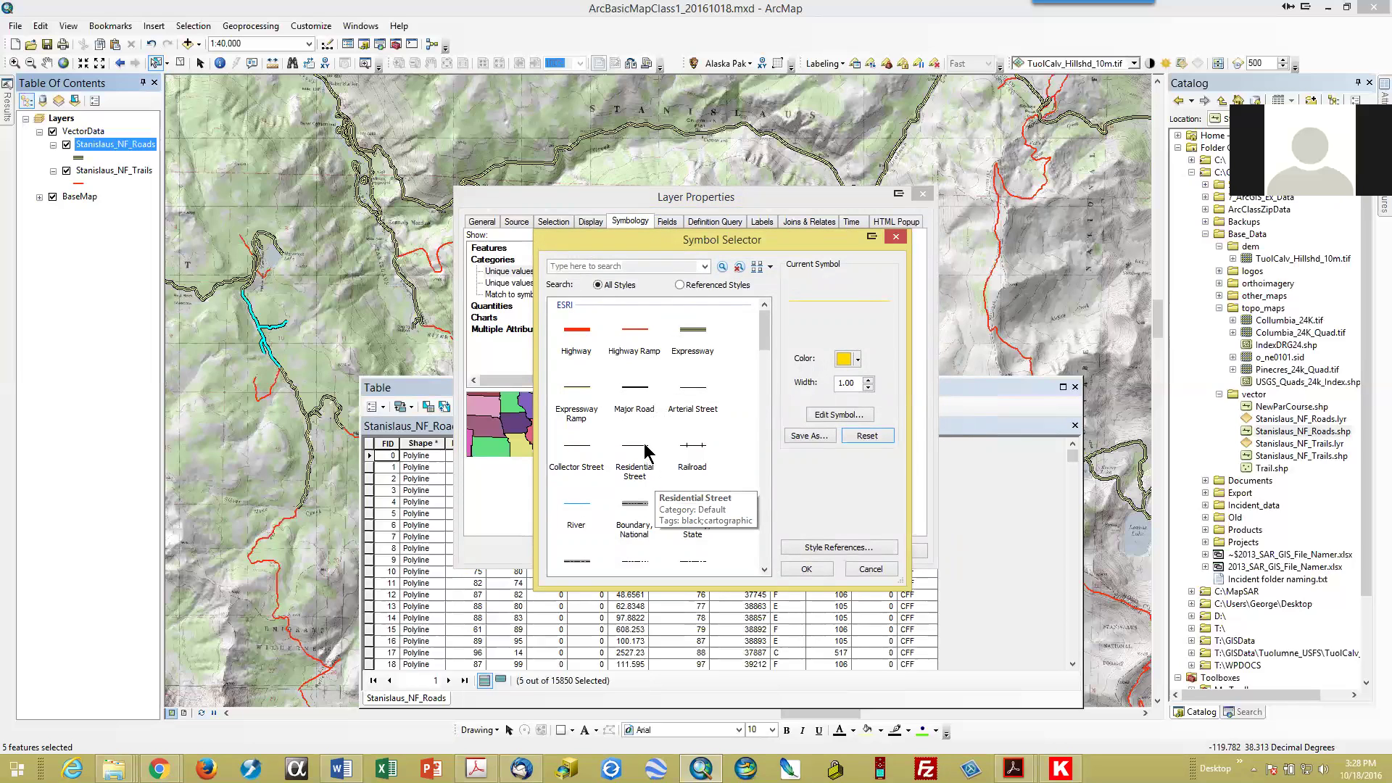
click(640, 395)
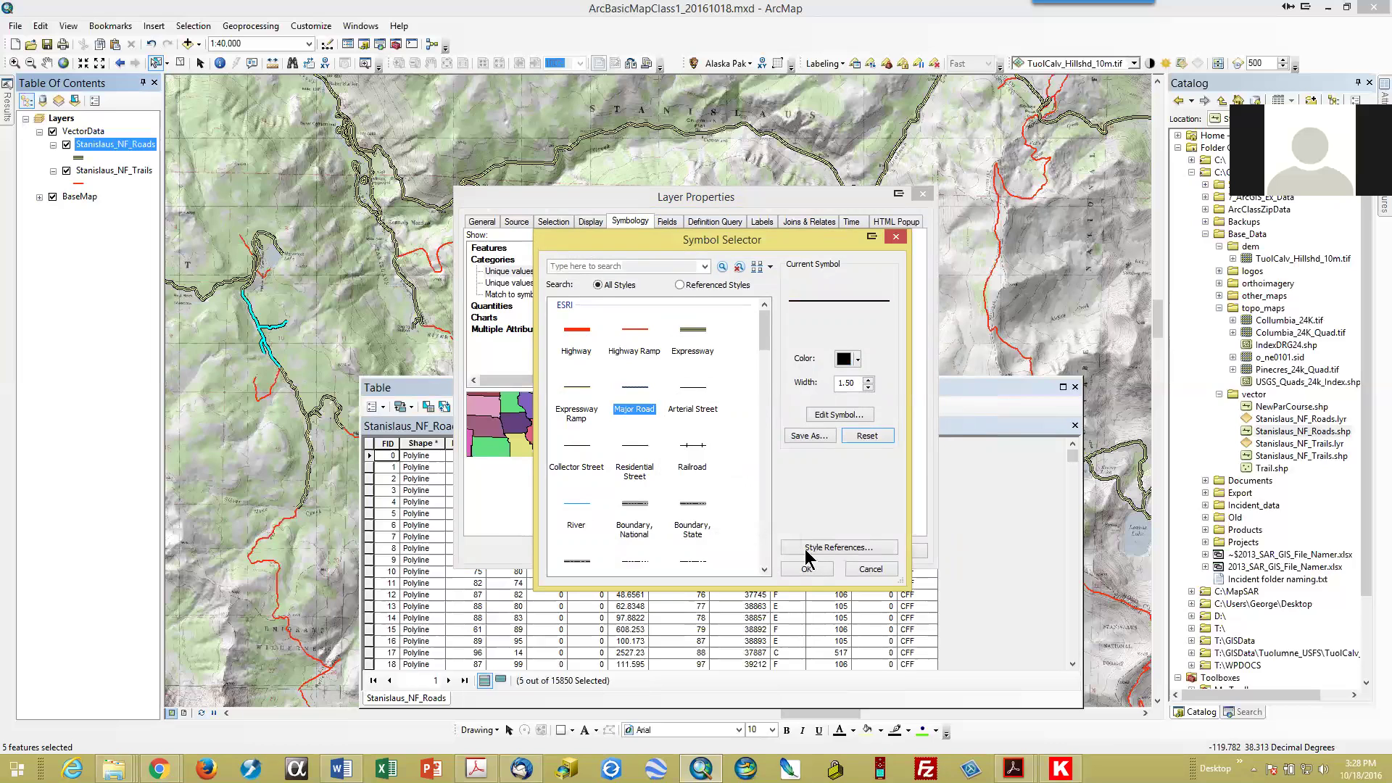
click(808, 569)
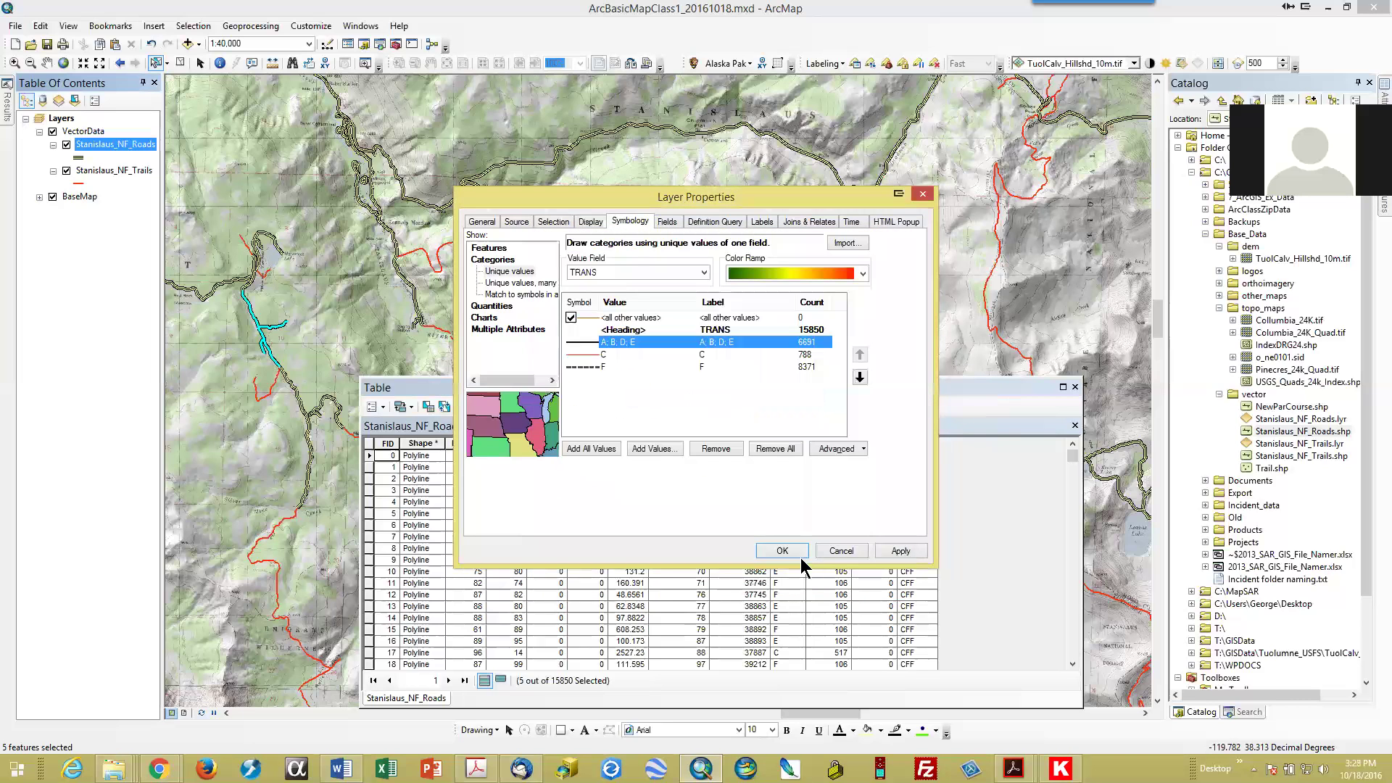
Assign the ESRI Freeway Ramp line symbol to TRANS value C.
click(589, 355)
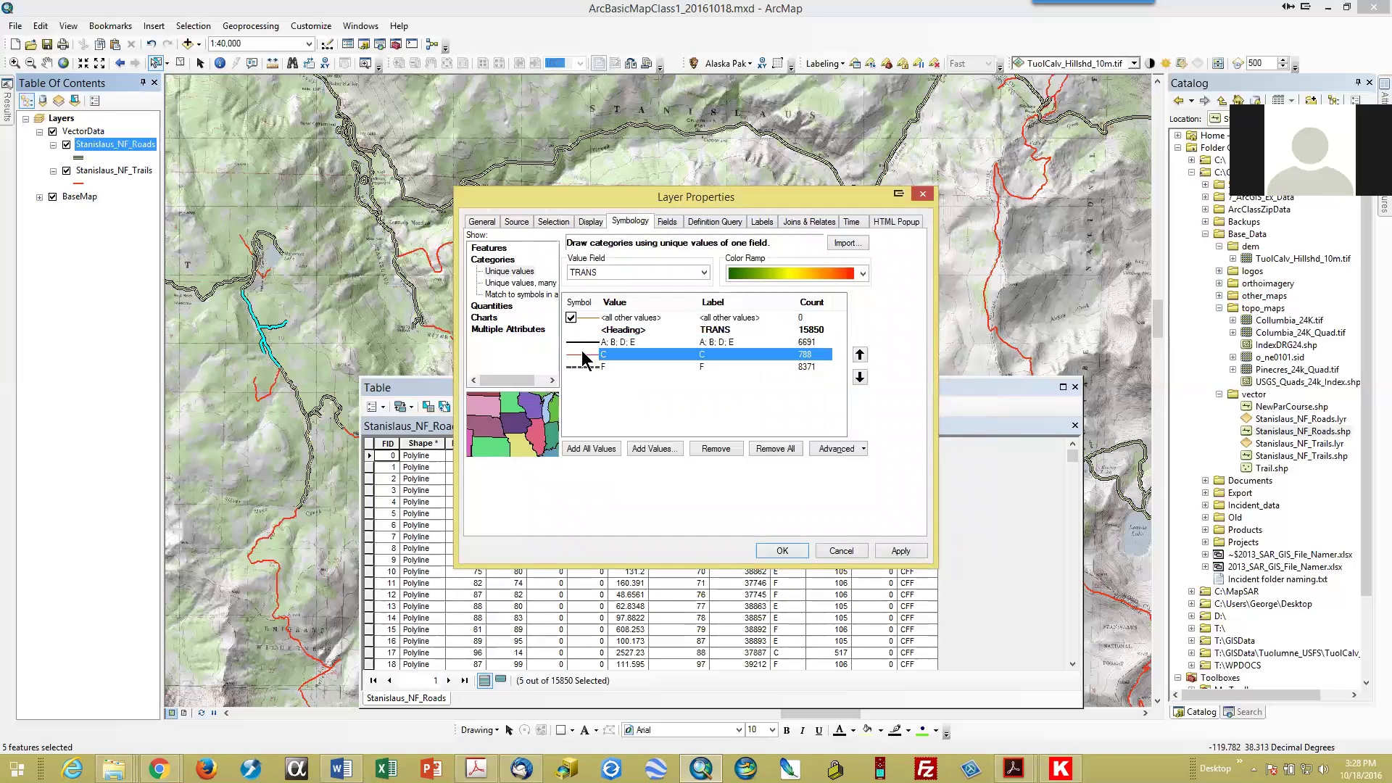
double_click(584, 355)
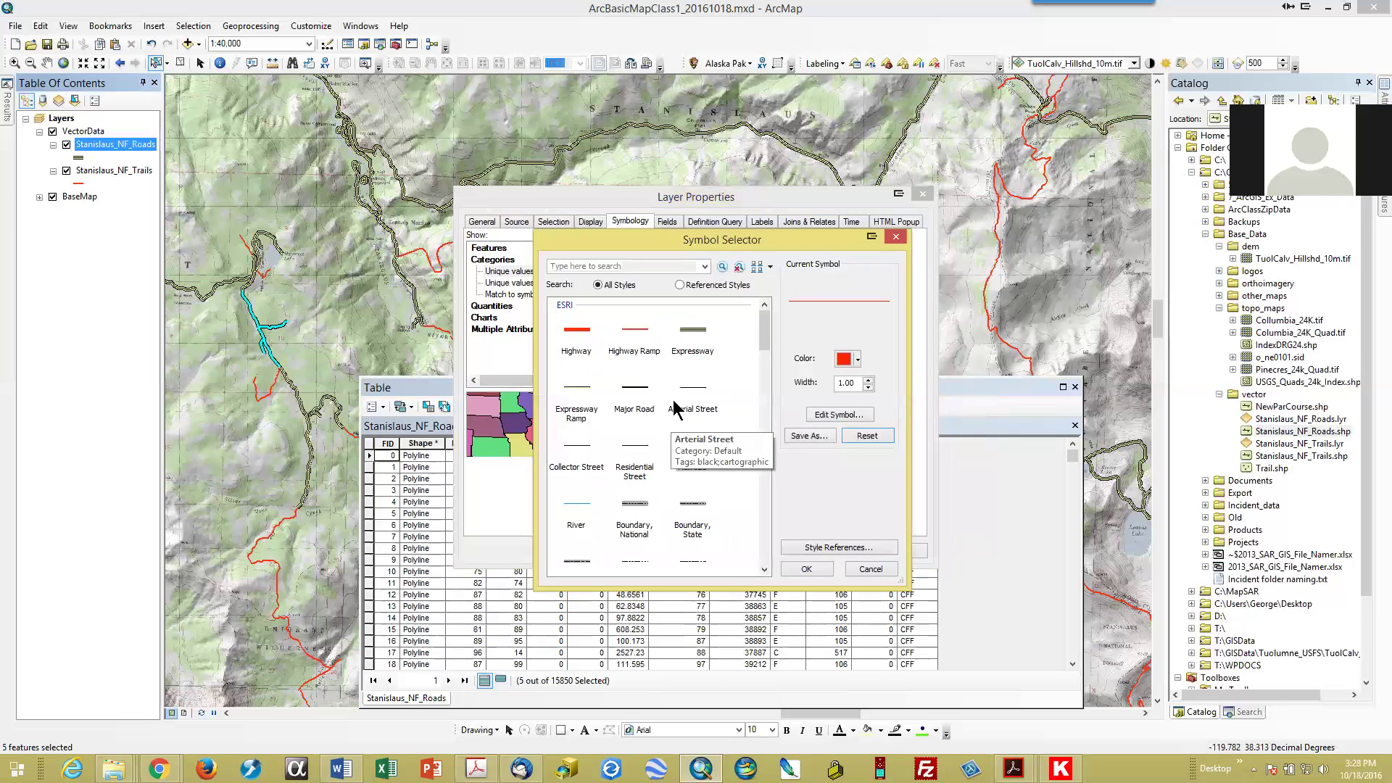
scroll(714, 501, down, 1)
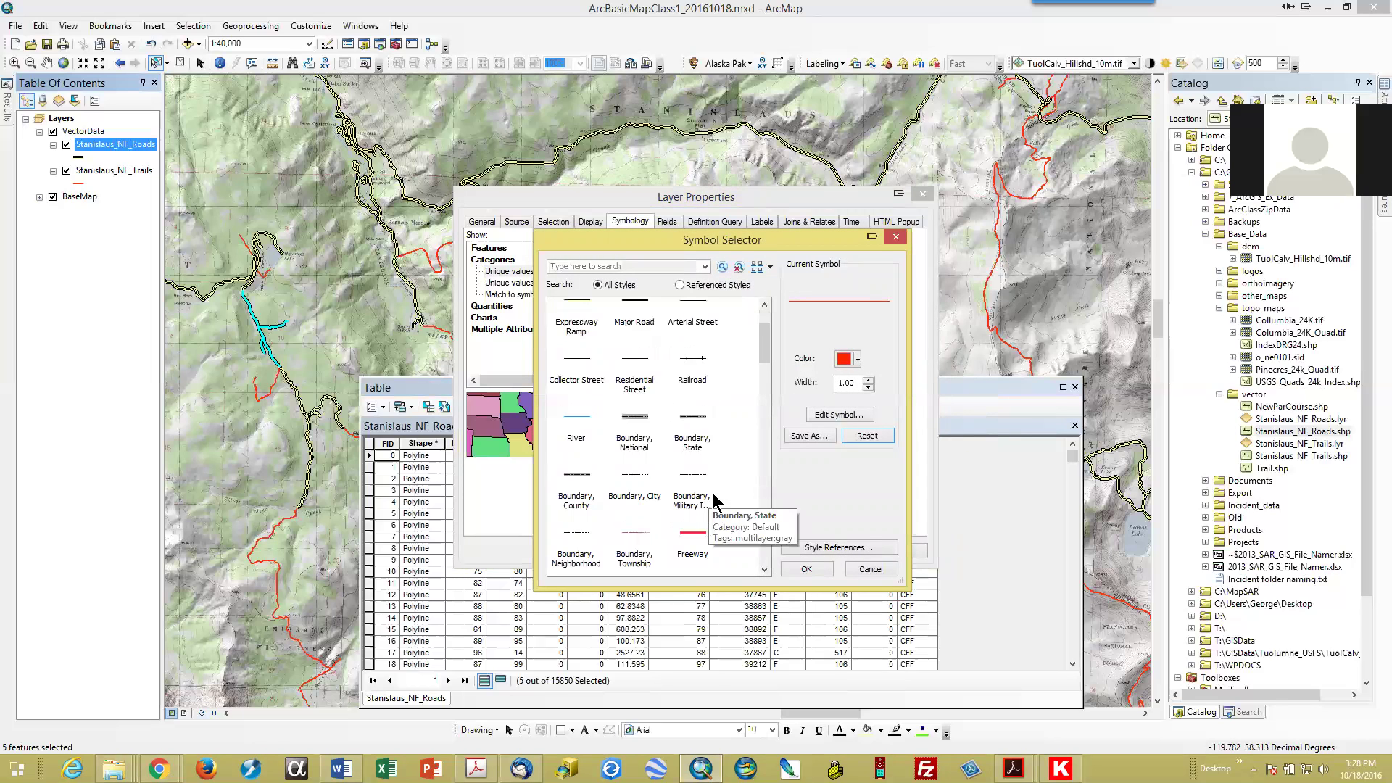
scroll(712, 493, down, 1)
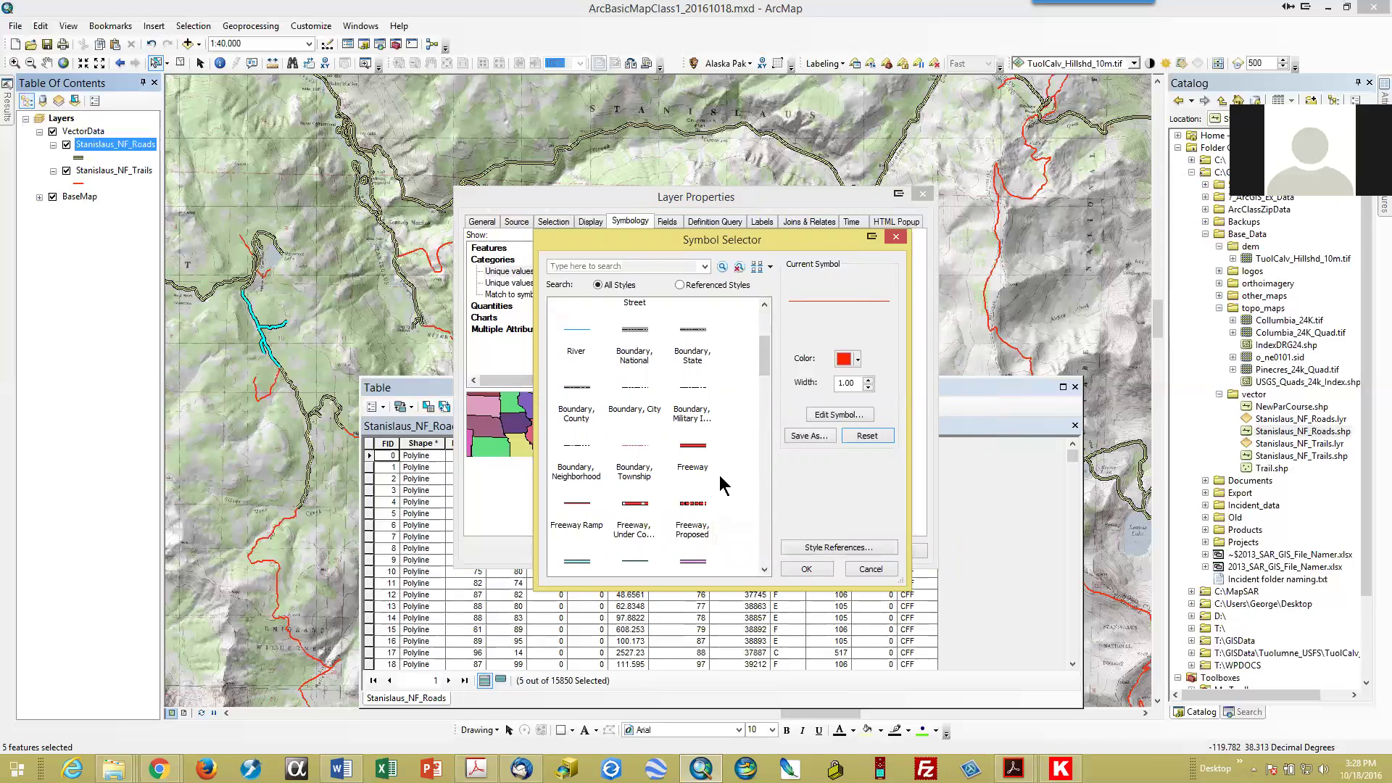
scroll(718, 499, down, 1)
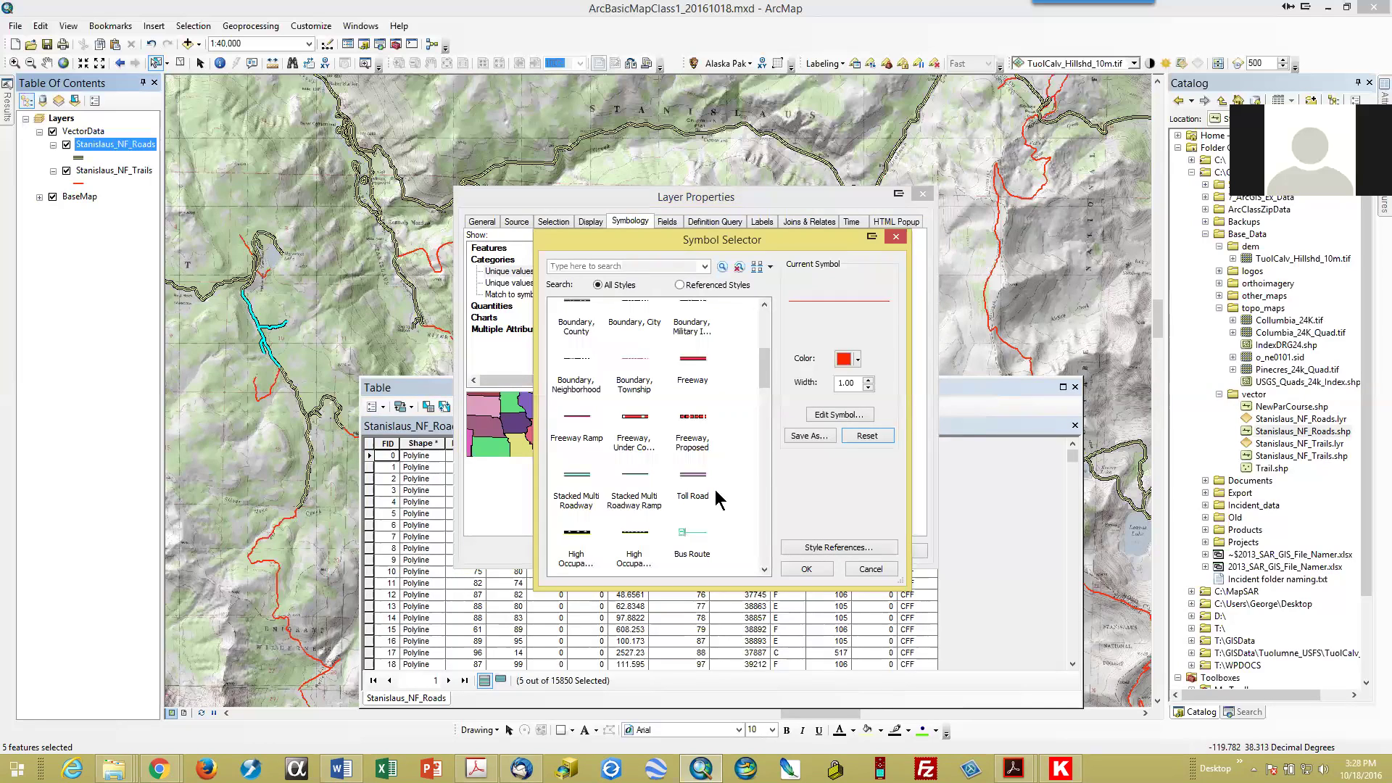
scroll(716, 498, up, 1)
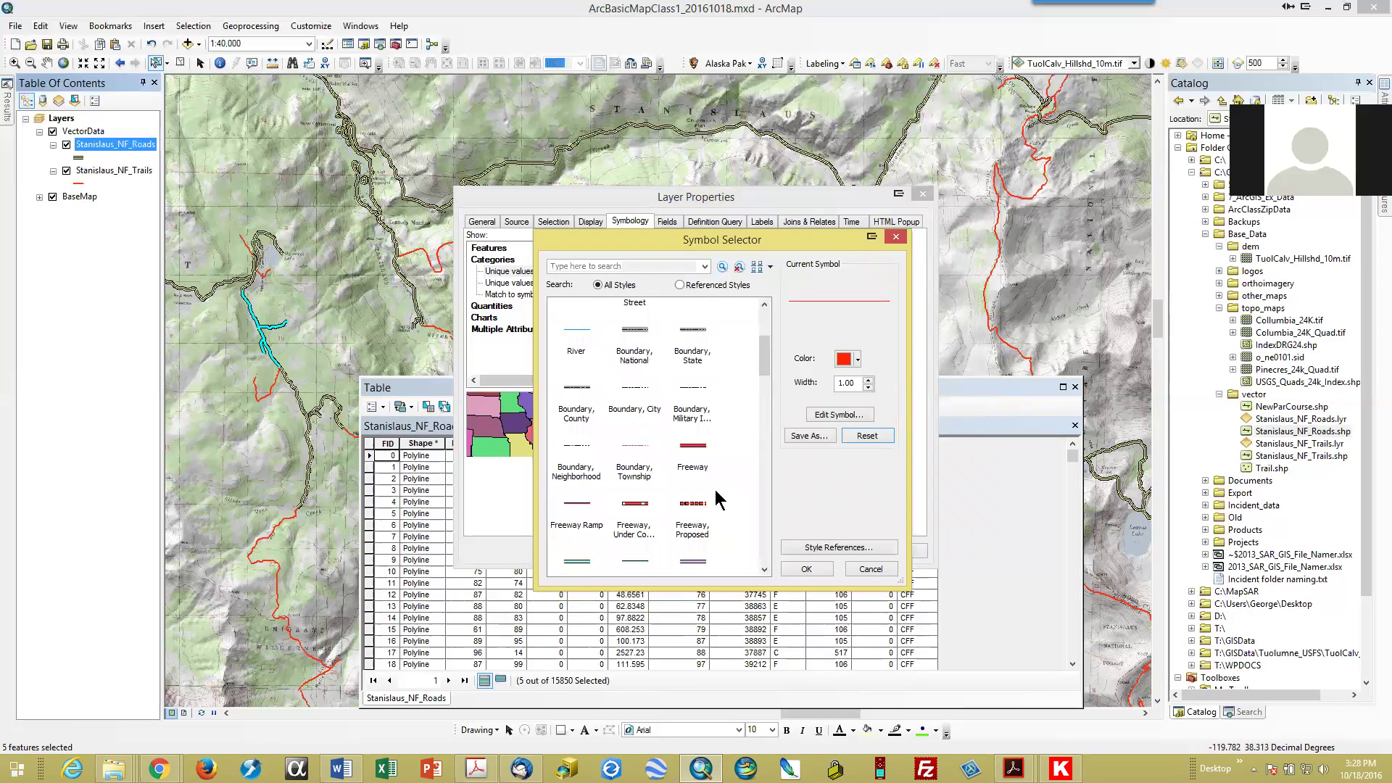
click(584, 503)
click(806, 570)
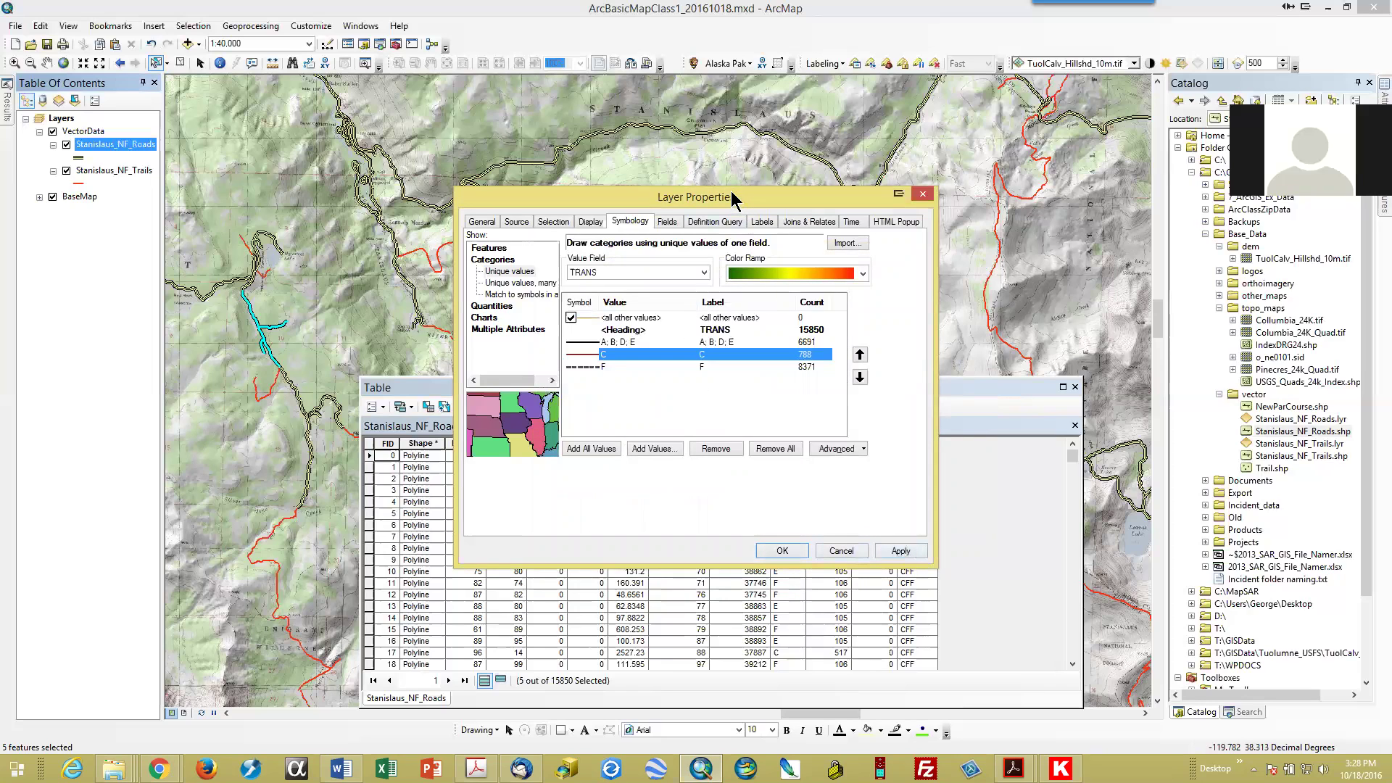
Apply the new road symbology to the map and close the roads attribute table.
click(923, 193)
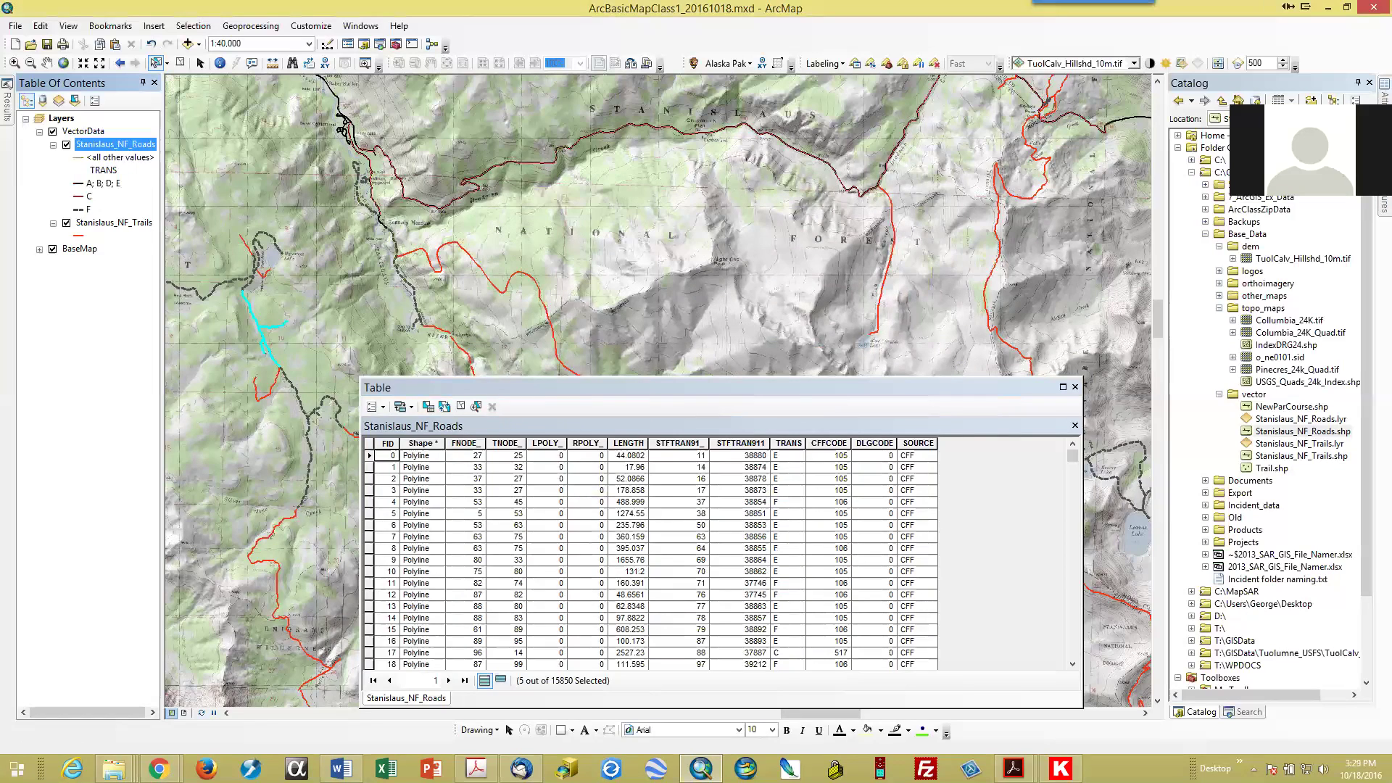
click(1076, 389)
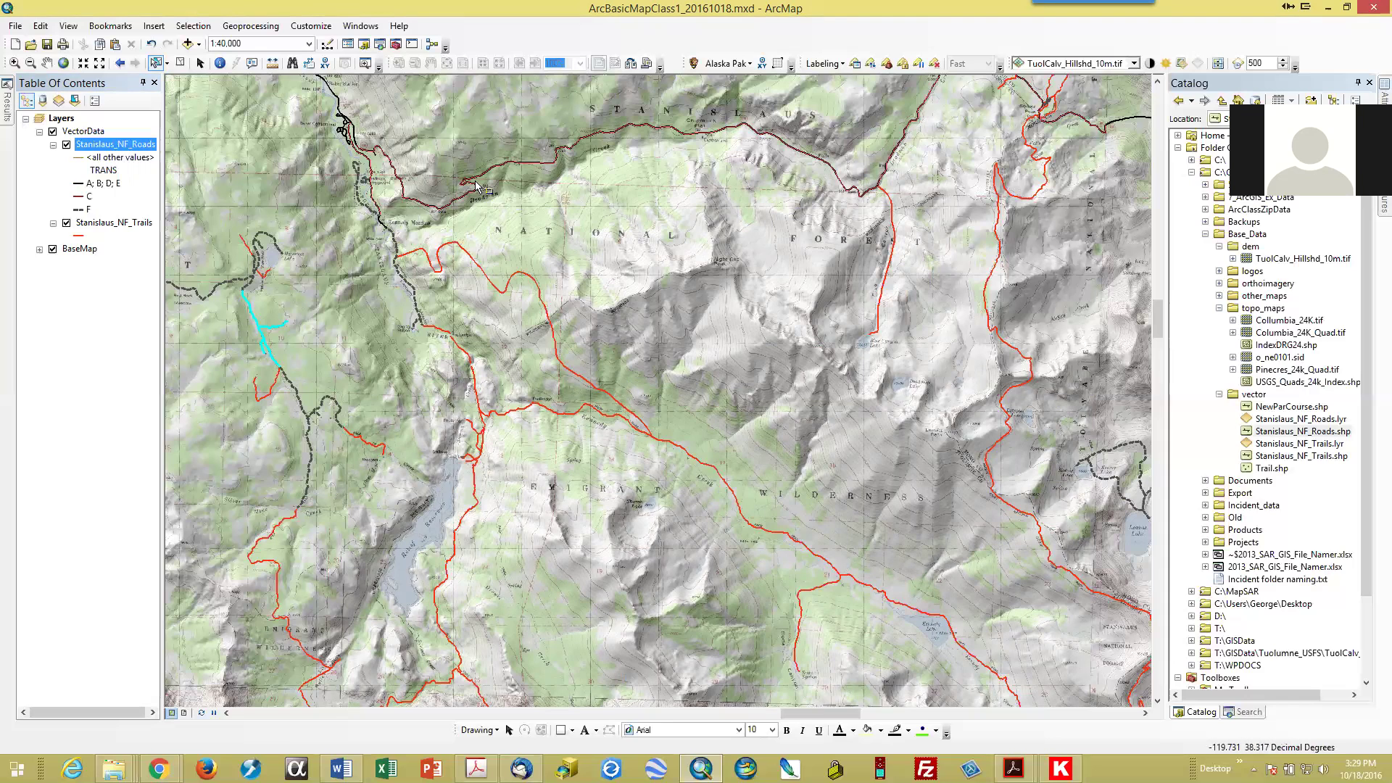
Search the line symbols for "trail" and apply the CADD GIS Center SDS 200 pedestrian_trail_centerline ABANDONED symbol to Stanislaus_NF_Trails.
click(78, 235)
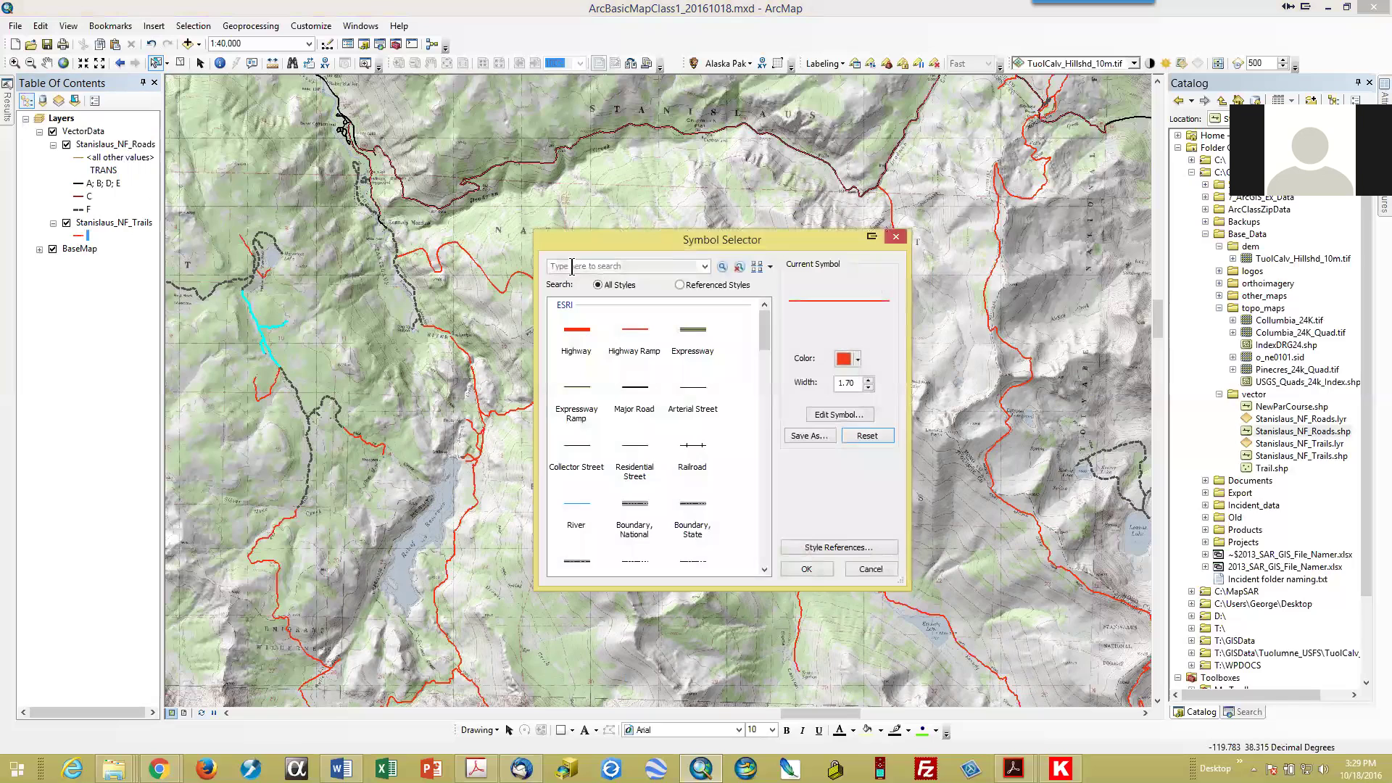
click(591, 269)
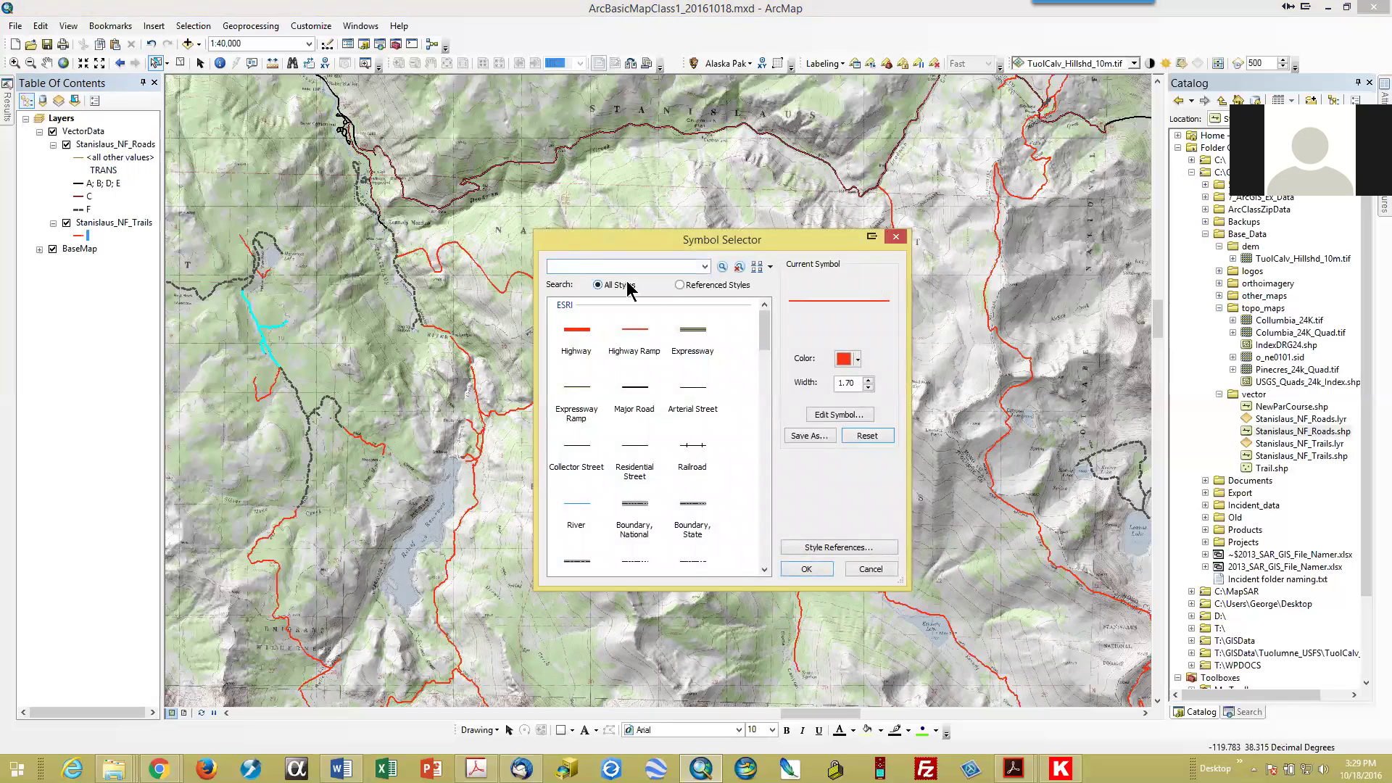
text(trails)
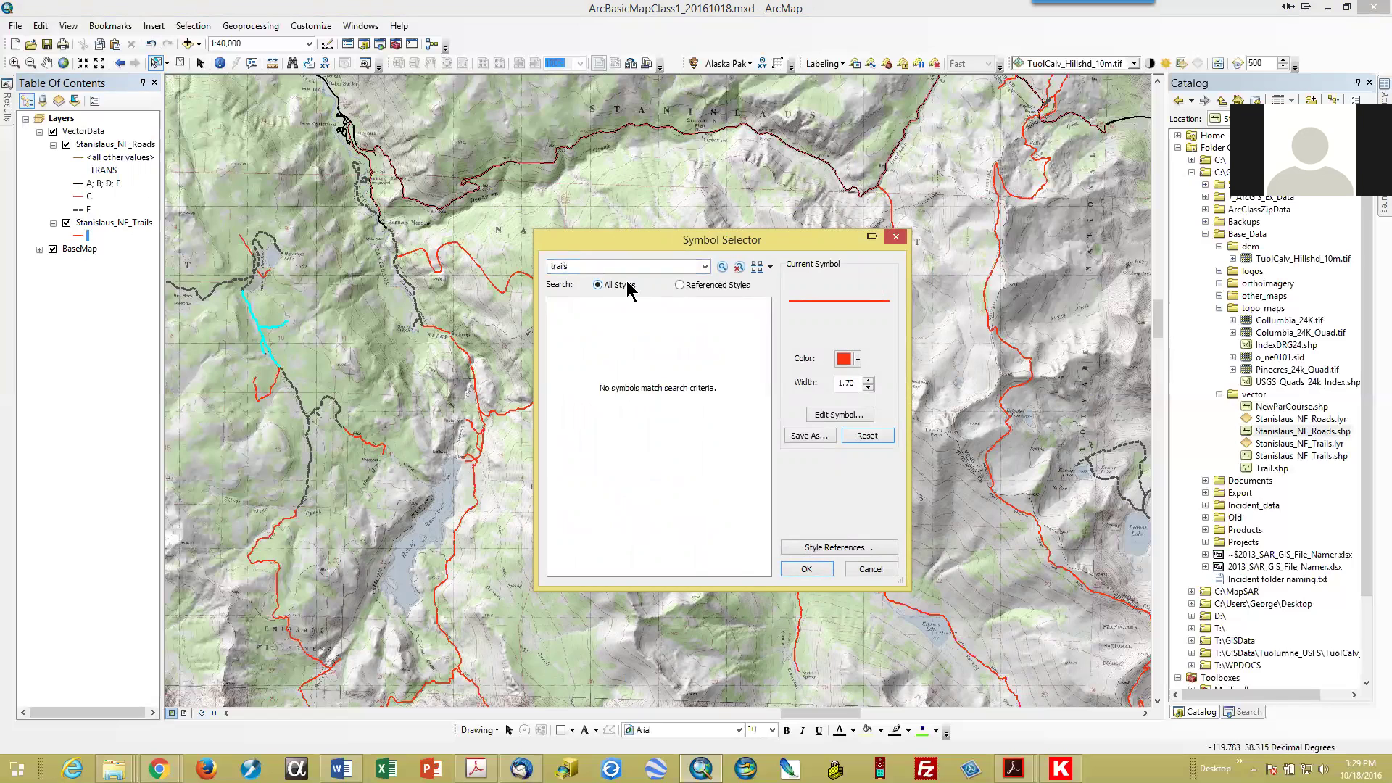
double_click(619, 267)
click(618, 266)
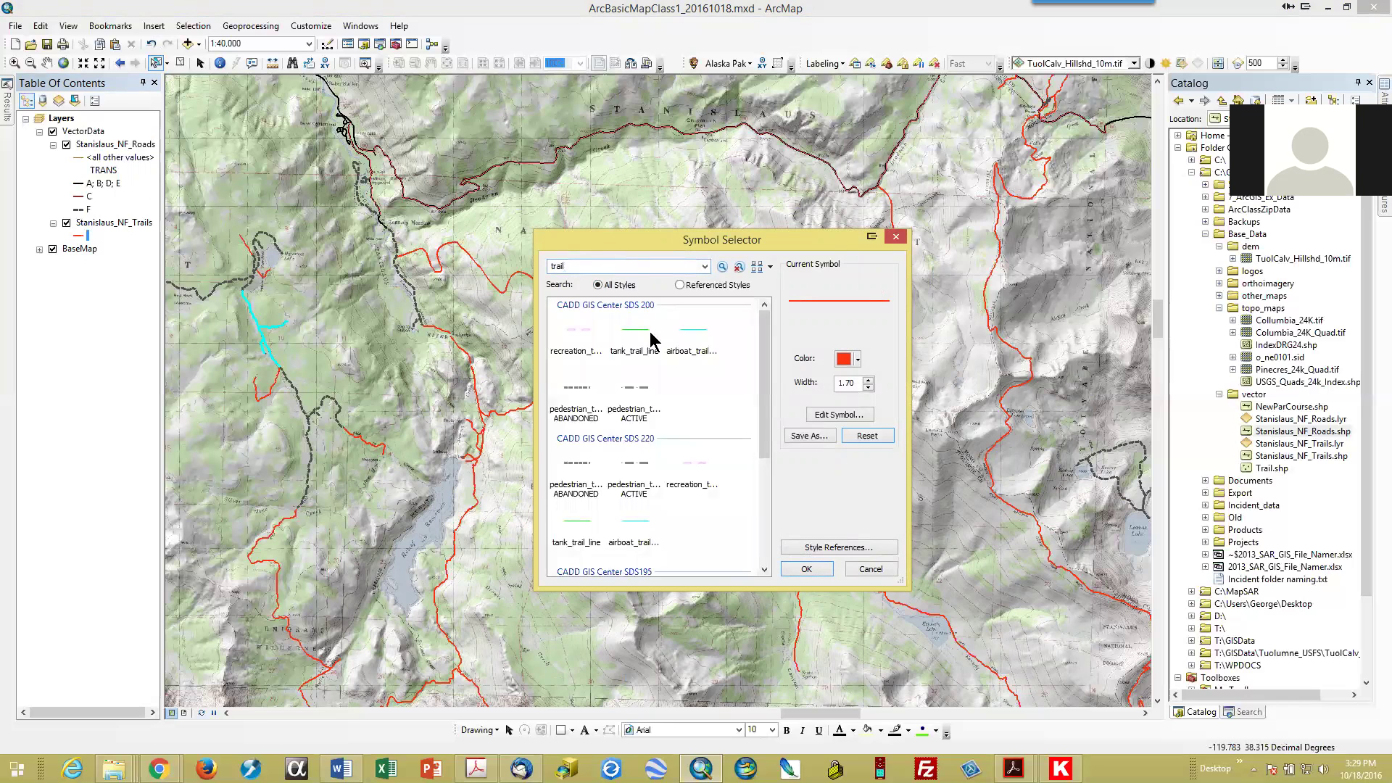
click(578, 396)
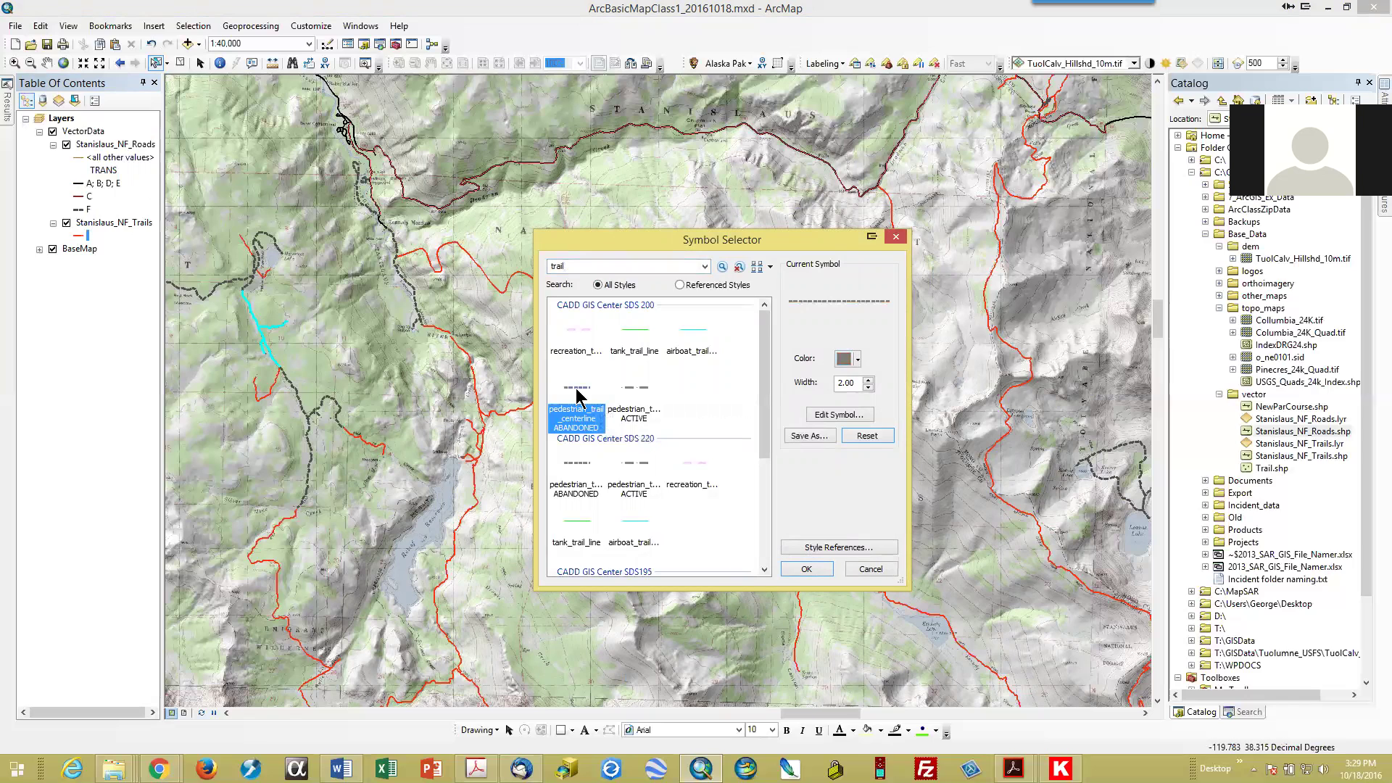
click(807, 569)
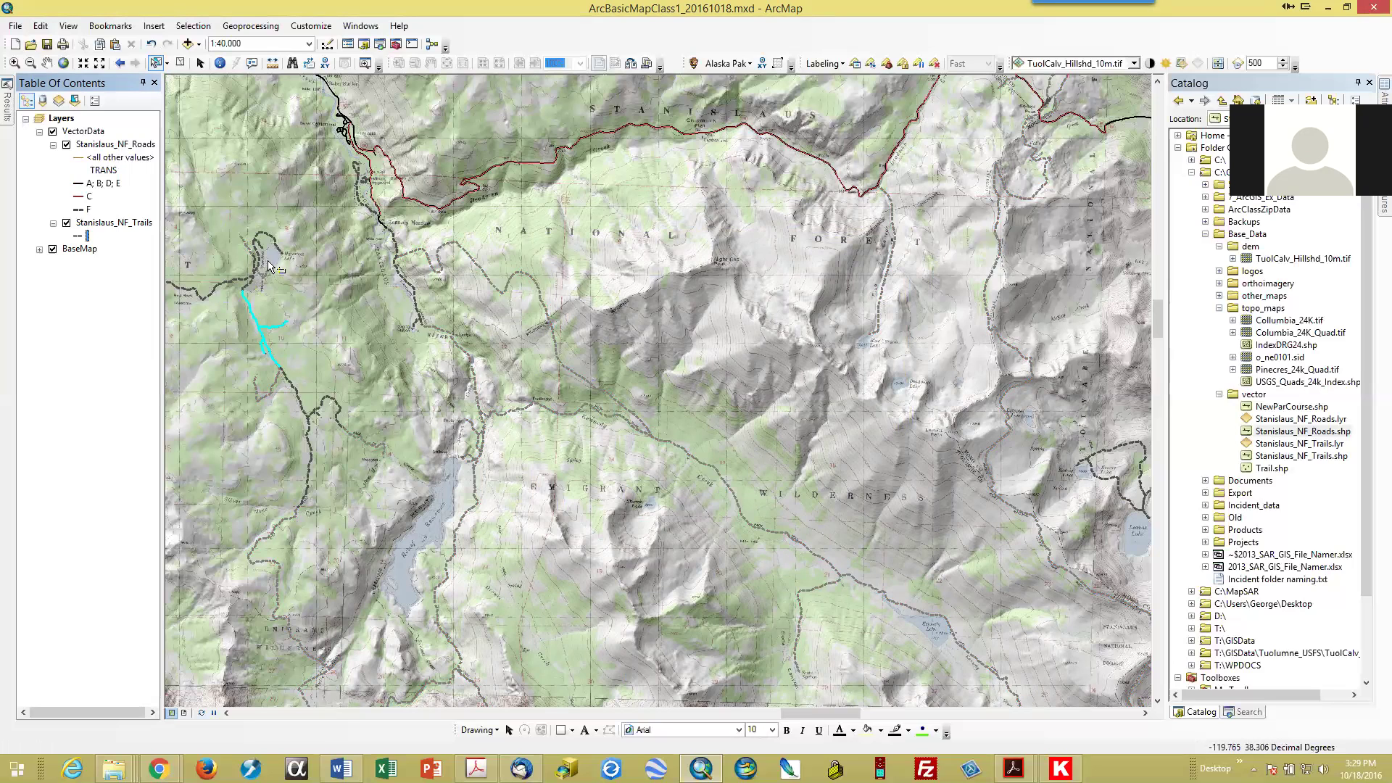
Clear the selected road segments on the map.
click(180, 64)
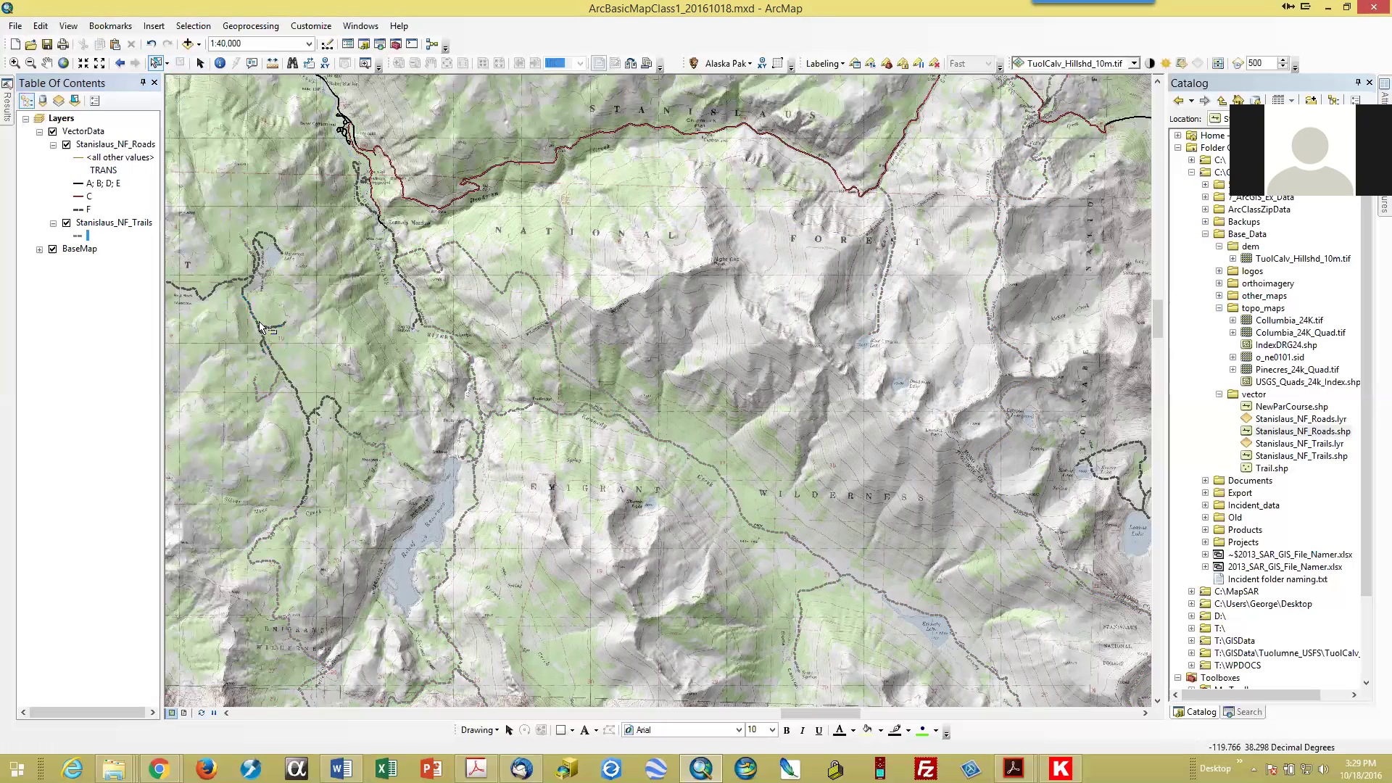